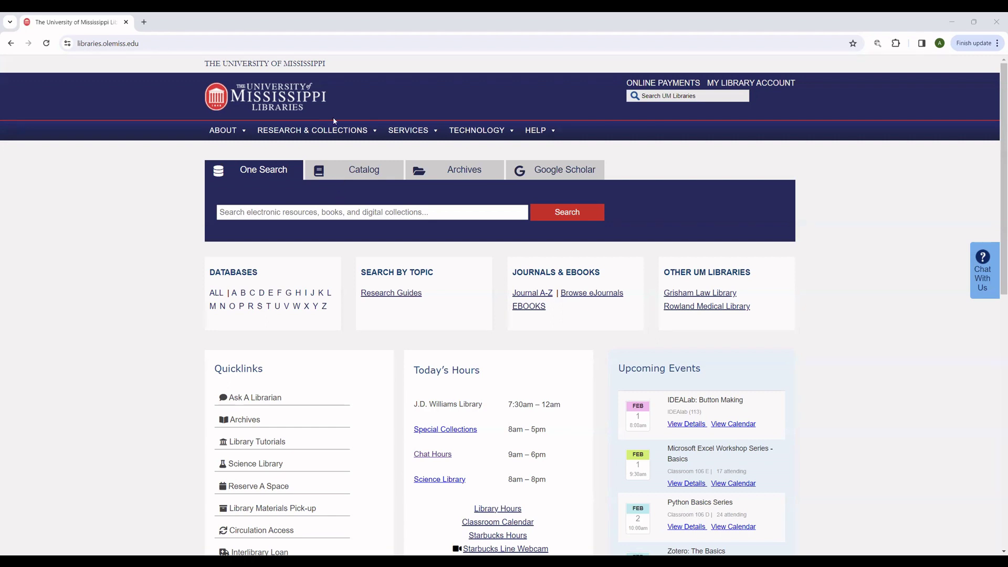
# Step: Try the homepage live chat, then open Ask A Librarian from the Quicklinks
pyautogui.click(148, 44)
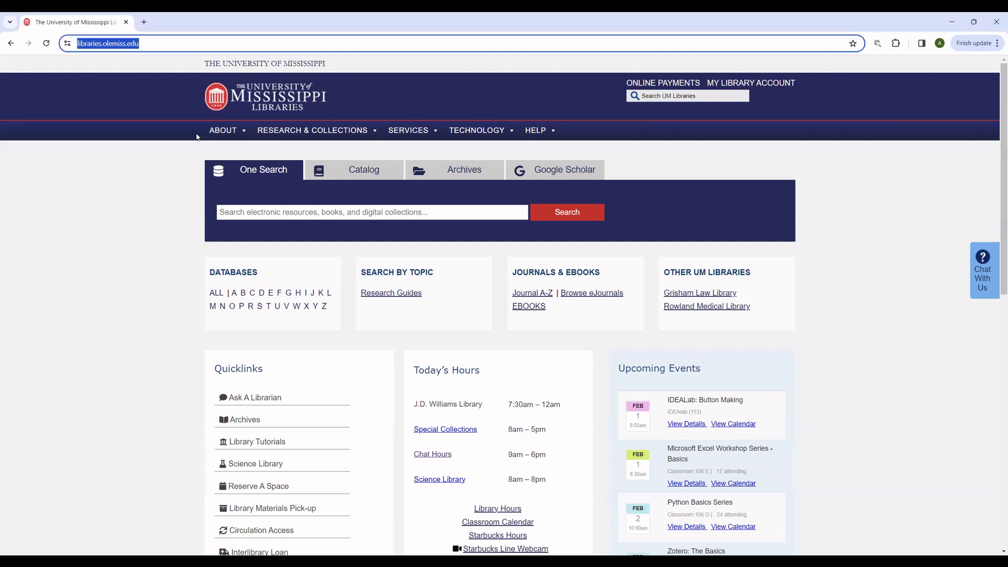
pyautogui.click(185, 163)
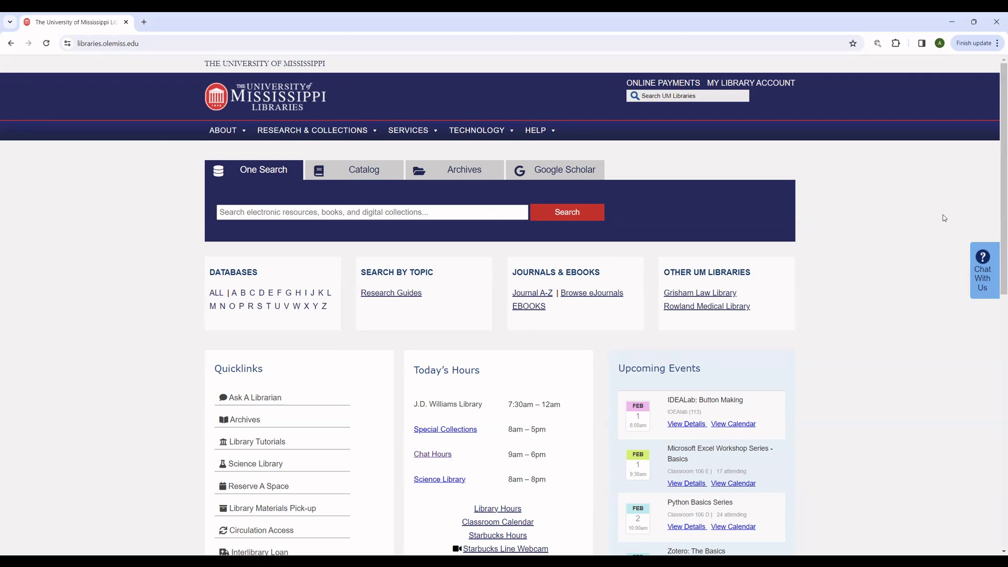
pyautogui.click(975, 274)
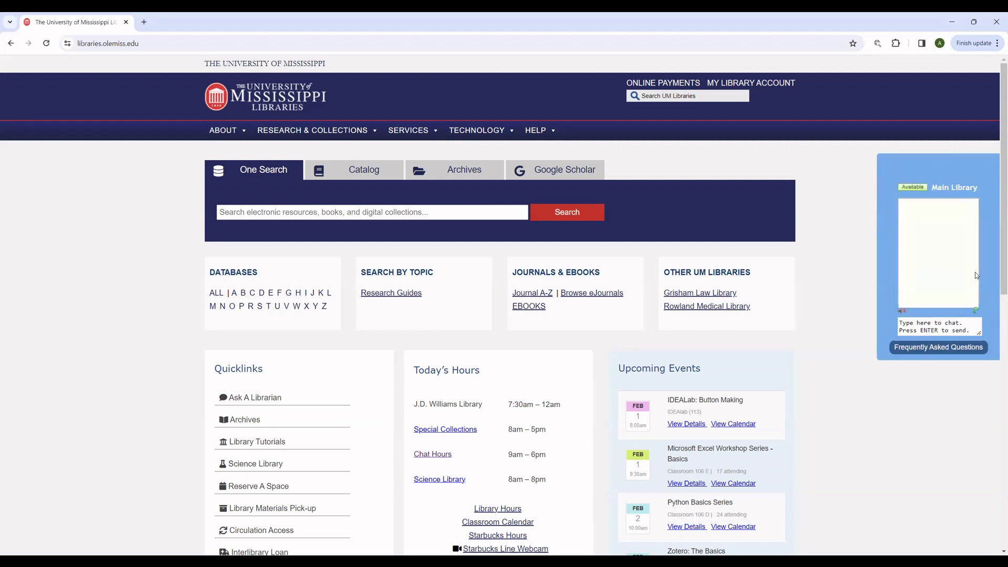
pyautogui.click(954, 325)
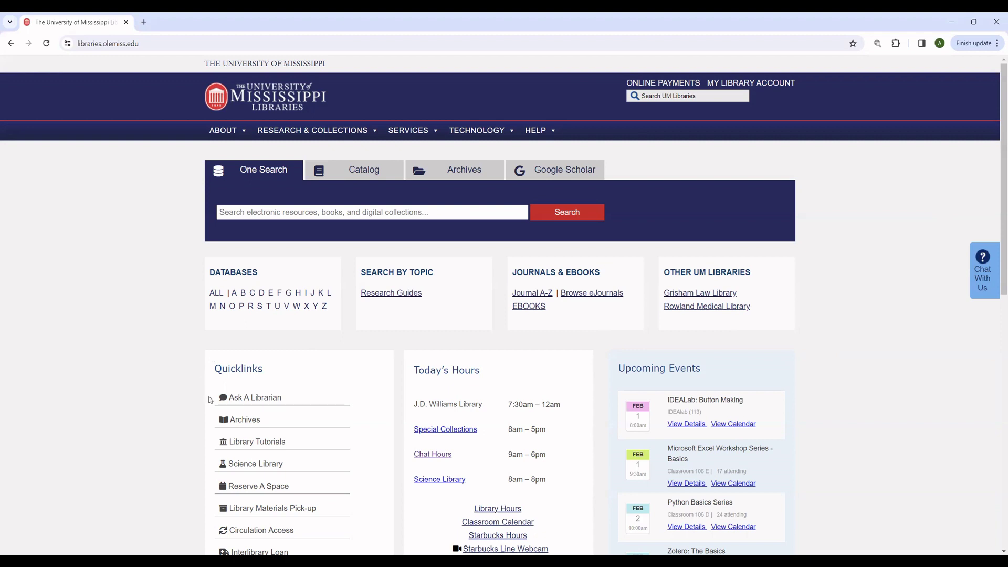
pyautogui.moveTo(229, 399); pyautogui.dragTo(282, 400)
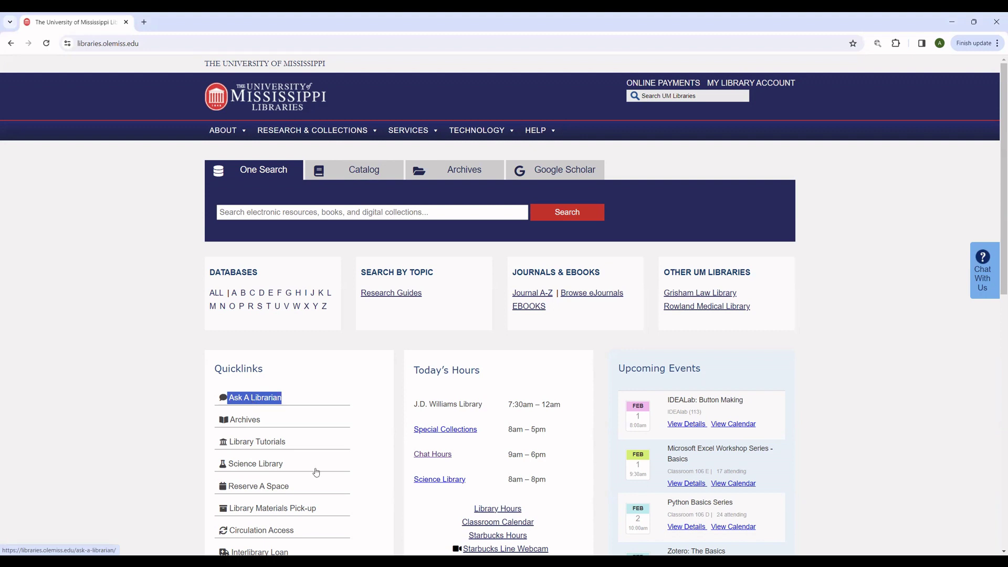
pyautogui.click(297, 407)
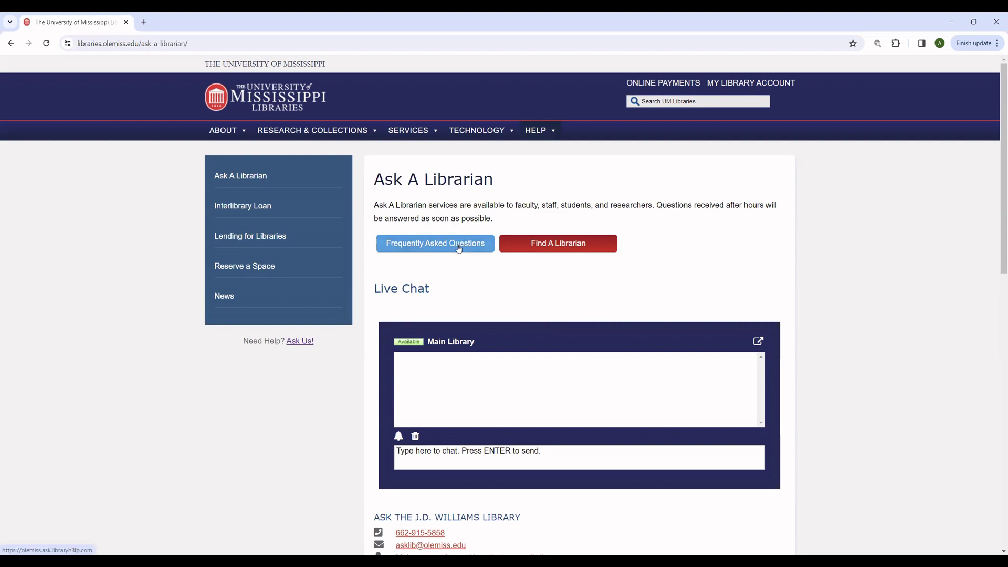
pyautogui.click(561, 249)
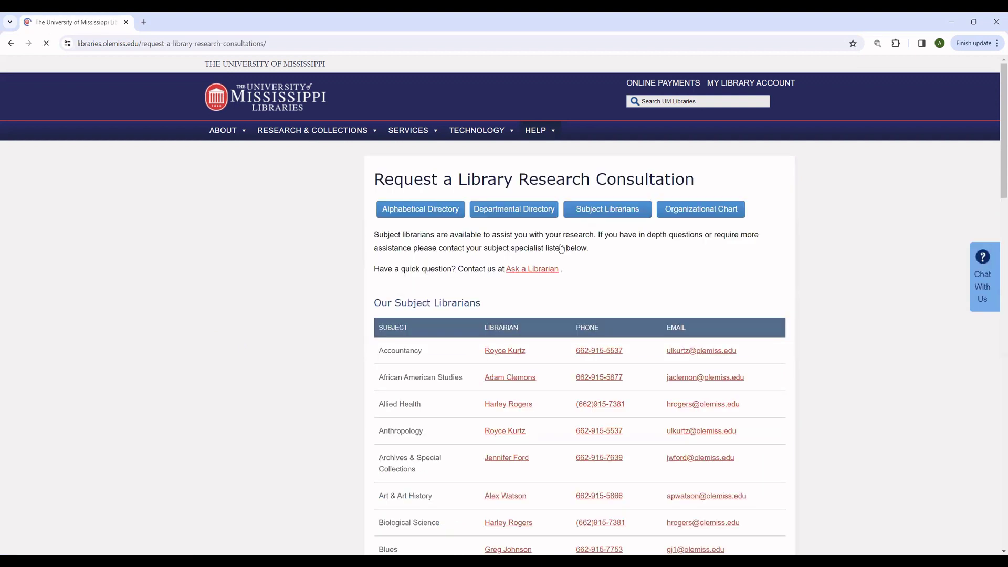
pyautogui.scroll(-3, 388, 326)
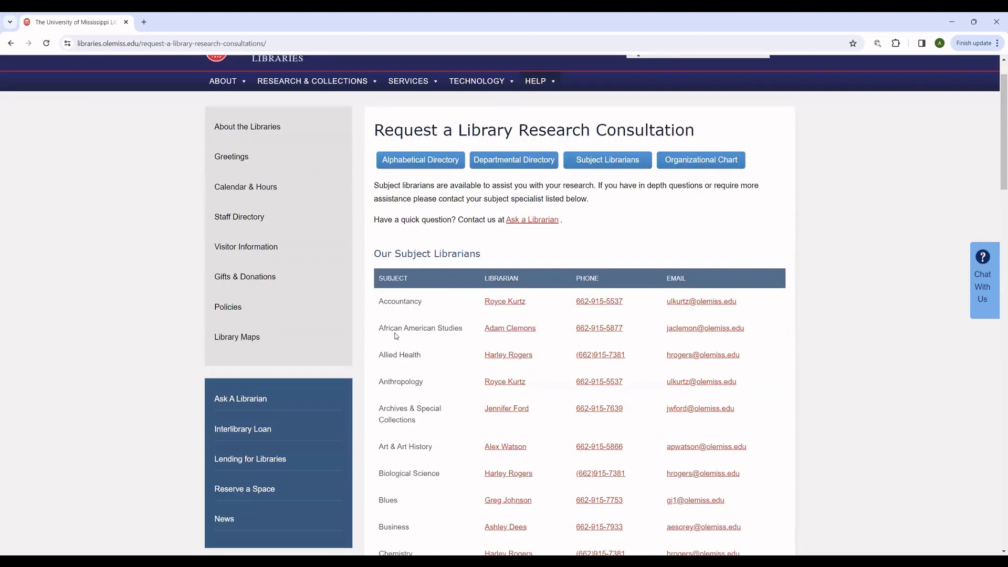
pyautogui.scroll(-3, 396, 336)
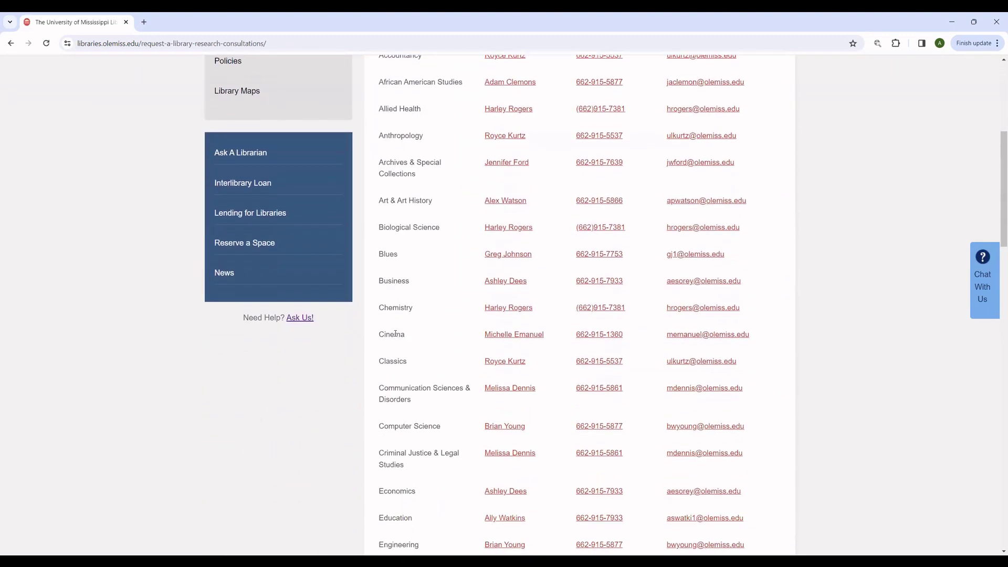
pyautogui.scroll(4, 396, 336)
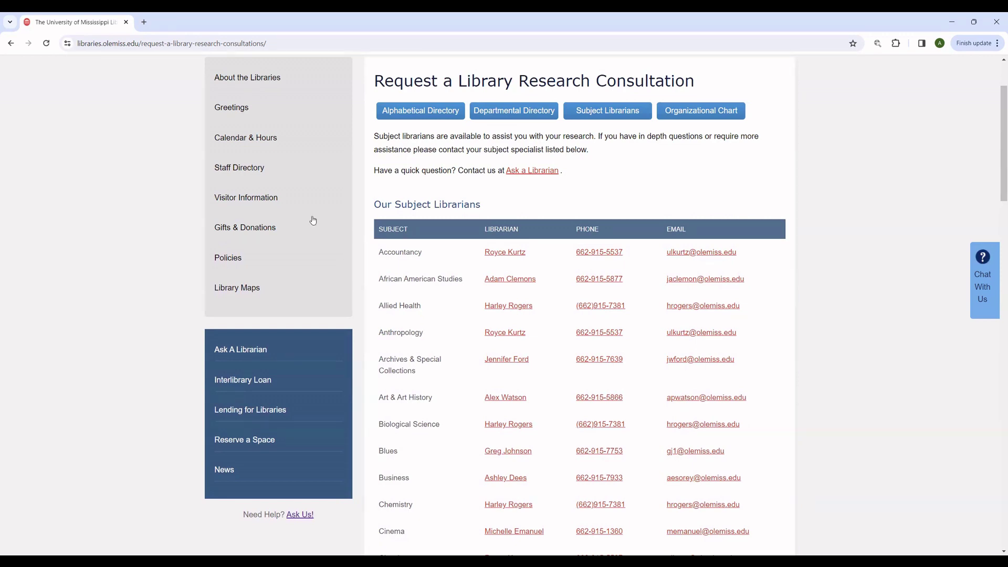
pyautogui.click(11, 43)
pyautogui.scroll(-2, 377, 304)
pyautogui.scroll(-1, 378, 304)
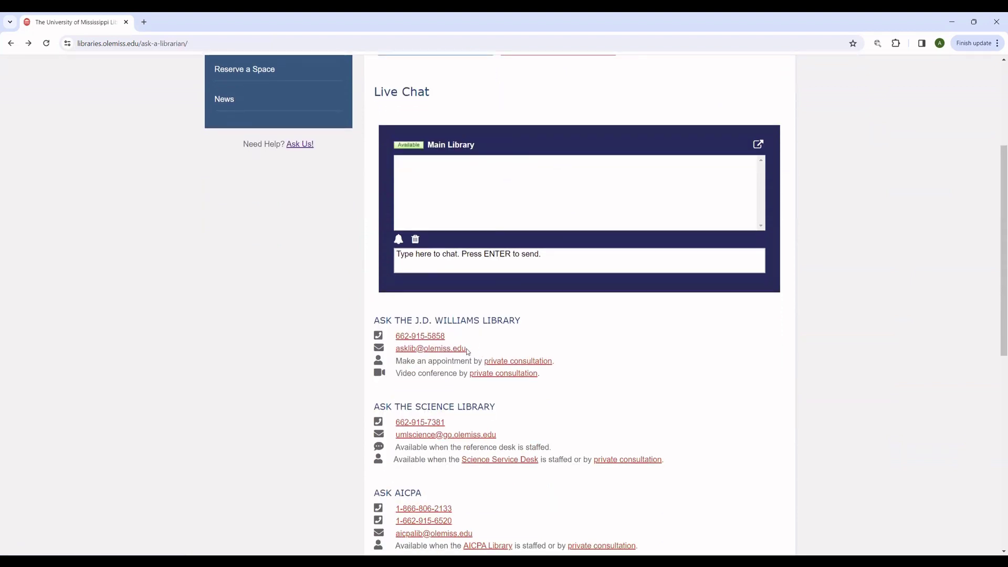
pyautogui.moveTo(466, 349); pyautogui.dragTo(394, 336)
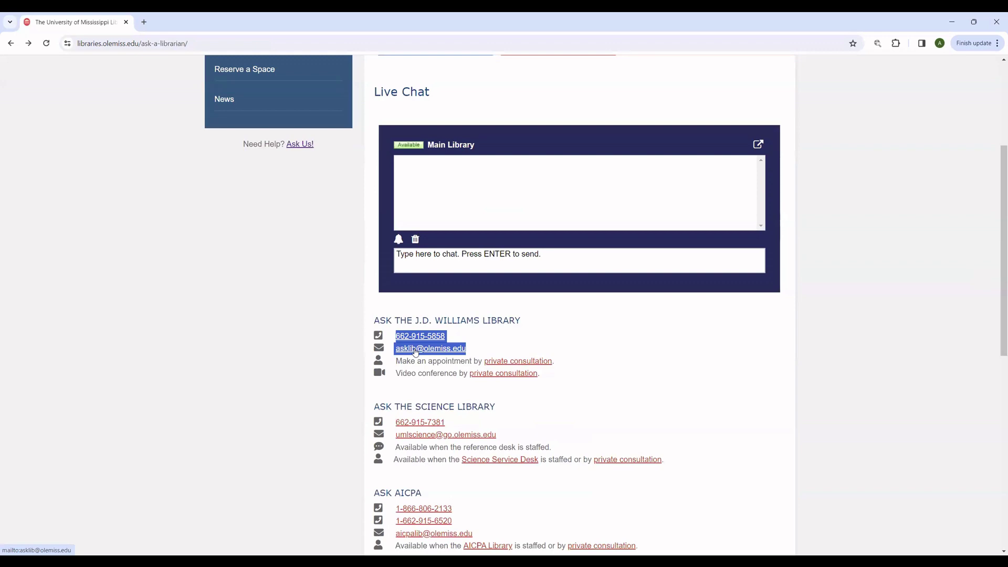
pyautogui.click(338, 343)
pyautogui.scroll(4, 338, 342)
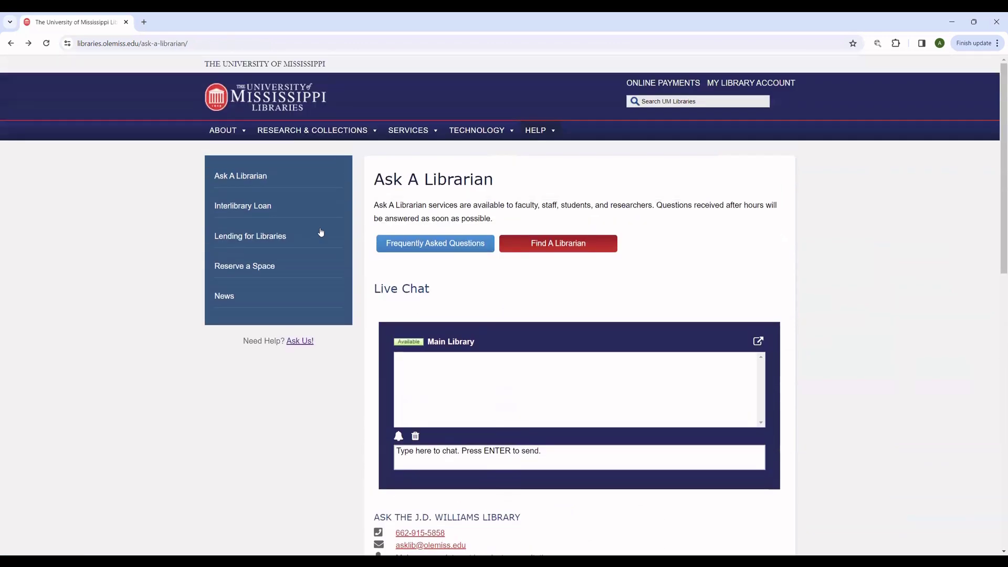
# Step: Return to the homepage and run a One Search for 'college football'
pyautogui.click(10, 43)
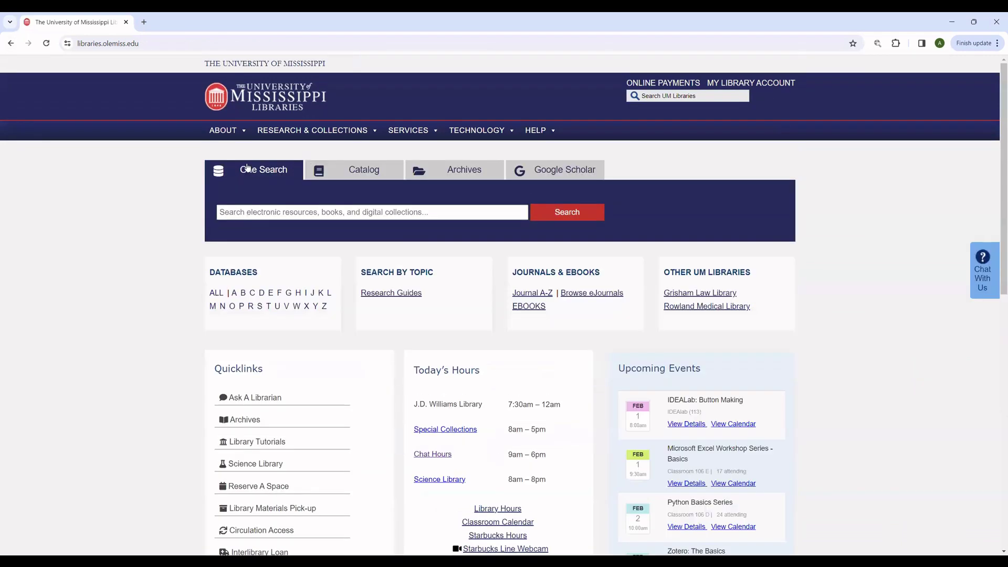
pyautogui.click(254, 212)
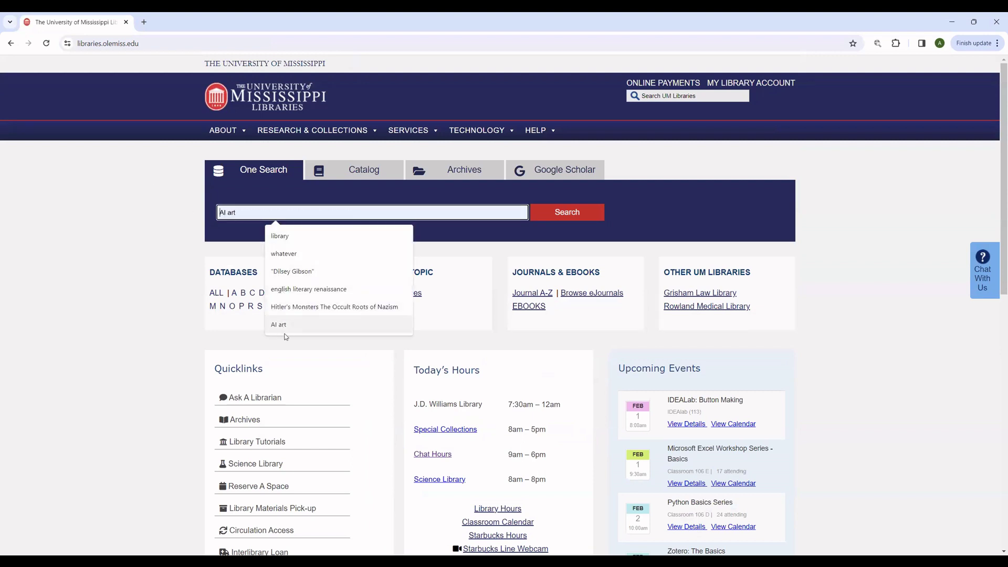
pyautogui.click(200, 232)
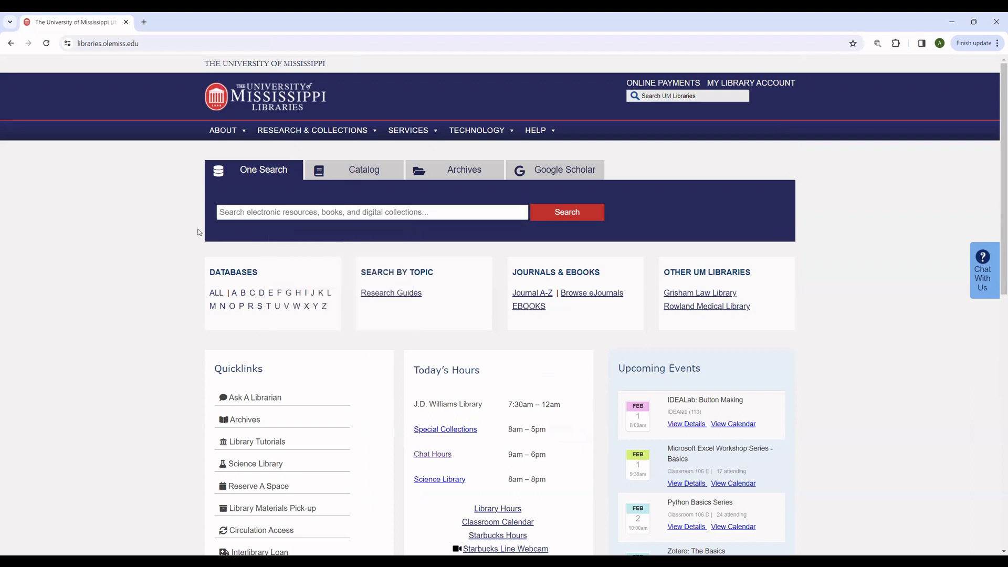
pyautogui.click(231, 212)
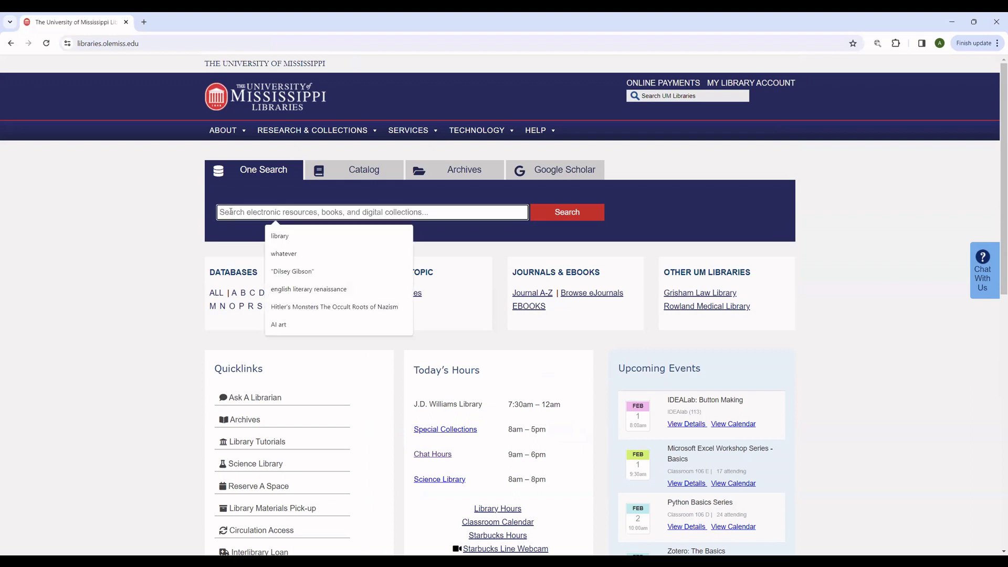
pyautogui.write('college footb')
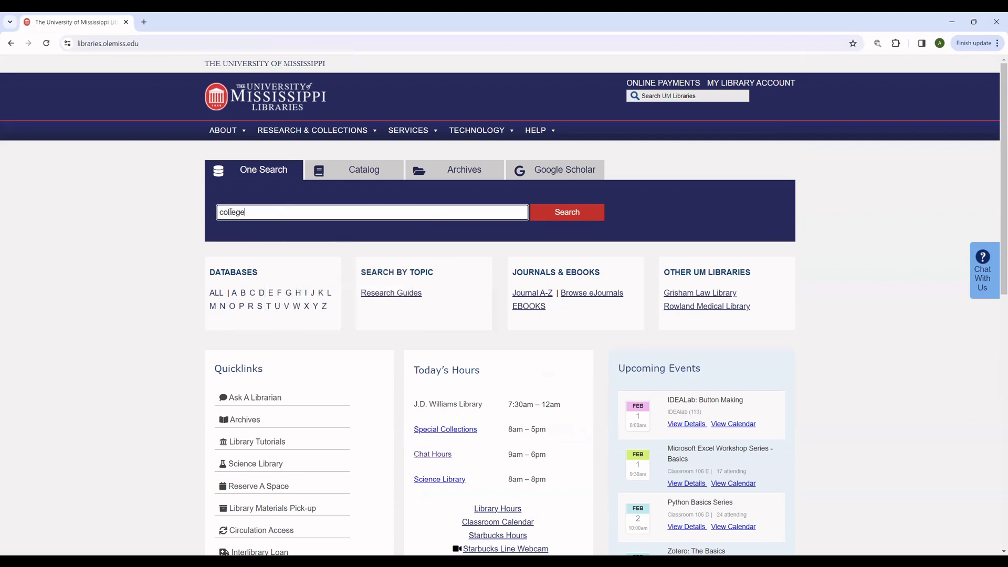
pyautogui.write('all')
pyautogui.press('Return')
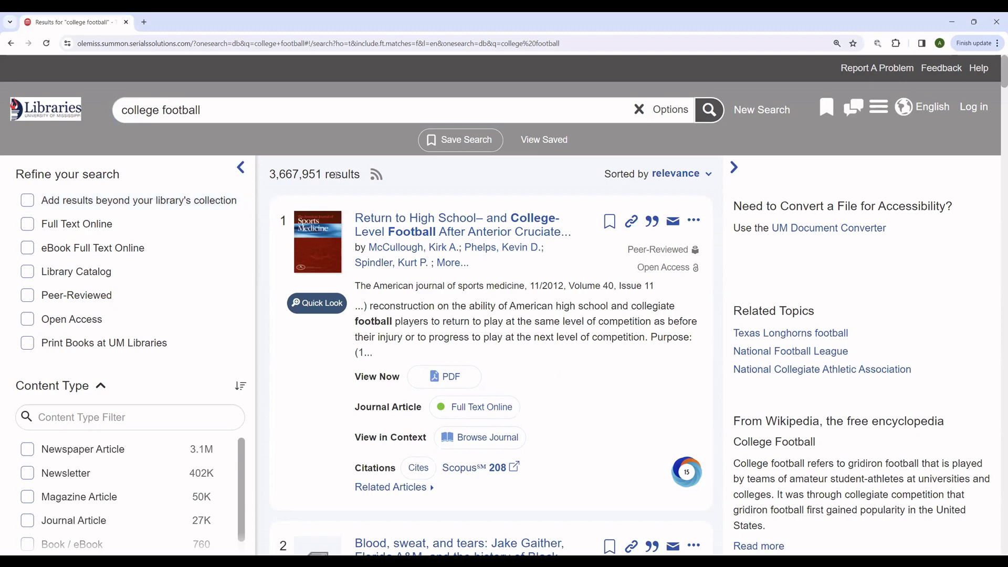
# Step: Collapse the side panel and limit the results to Print Books at UM Libraries
pyautogui.moveTo(320, 174); pyautogui.dragTo(272, 173)
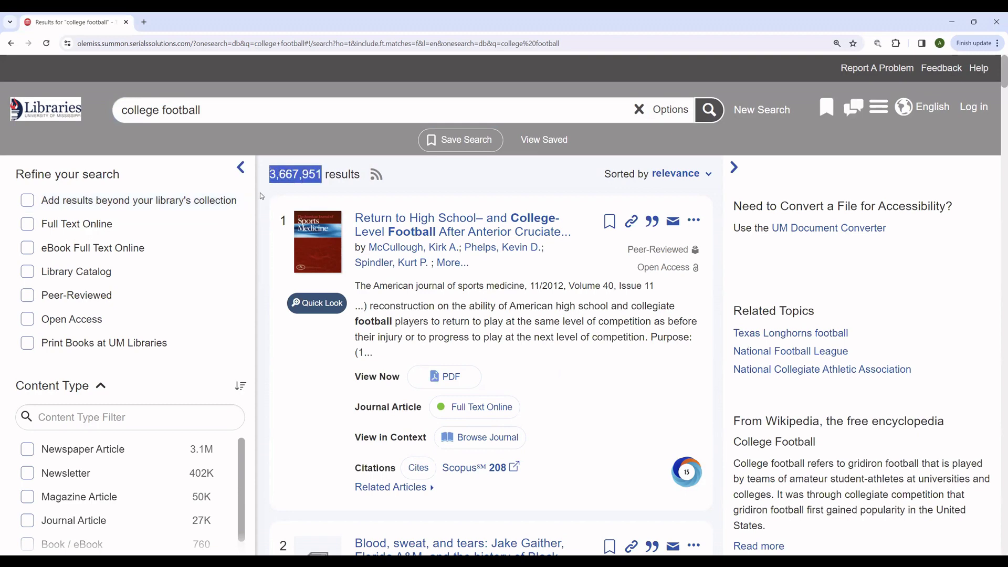
pyautogui.click(734, 167)
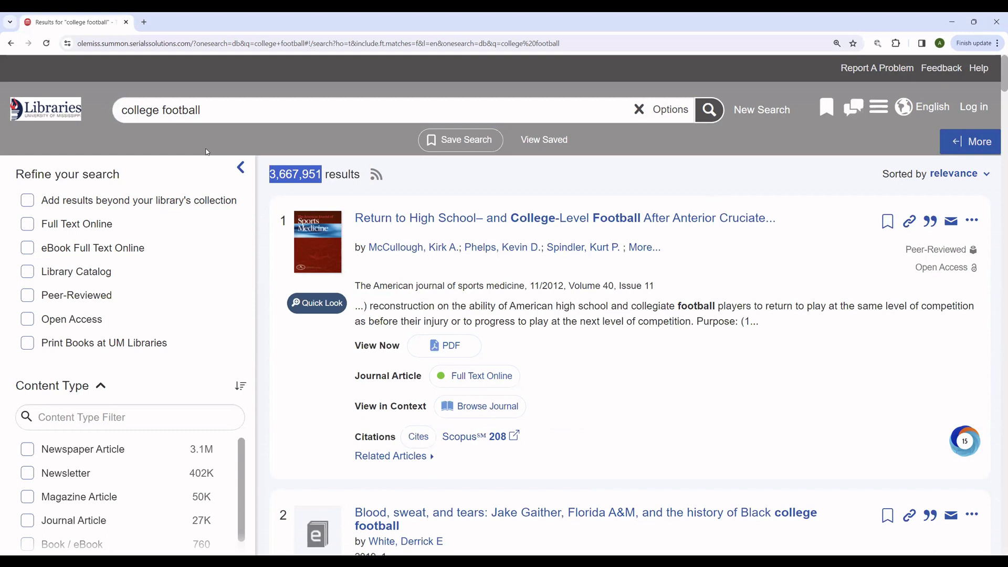
pyautogui.click(27, 344)
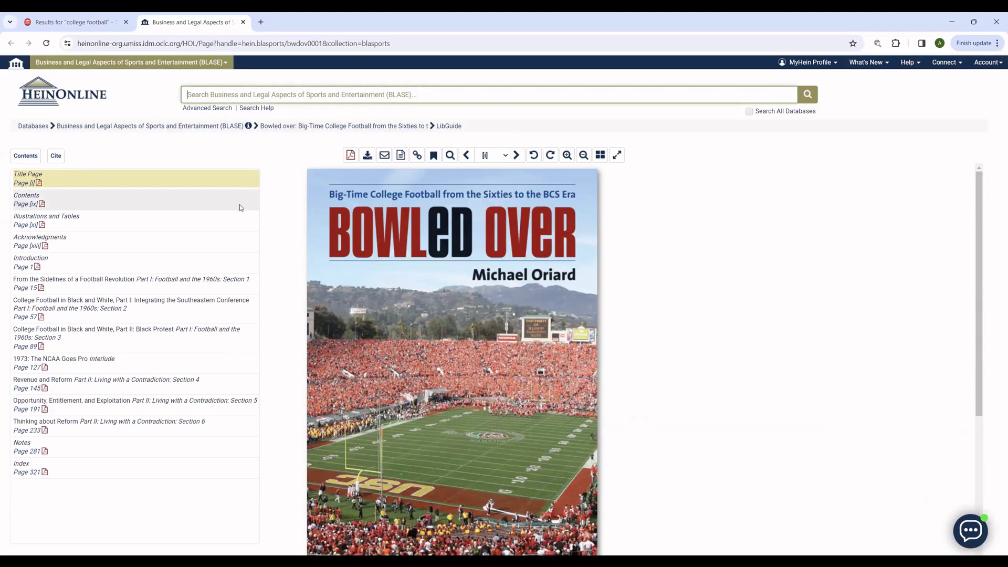
pyautogui.click(243, 22)
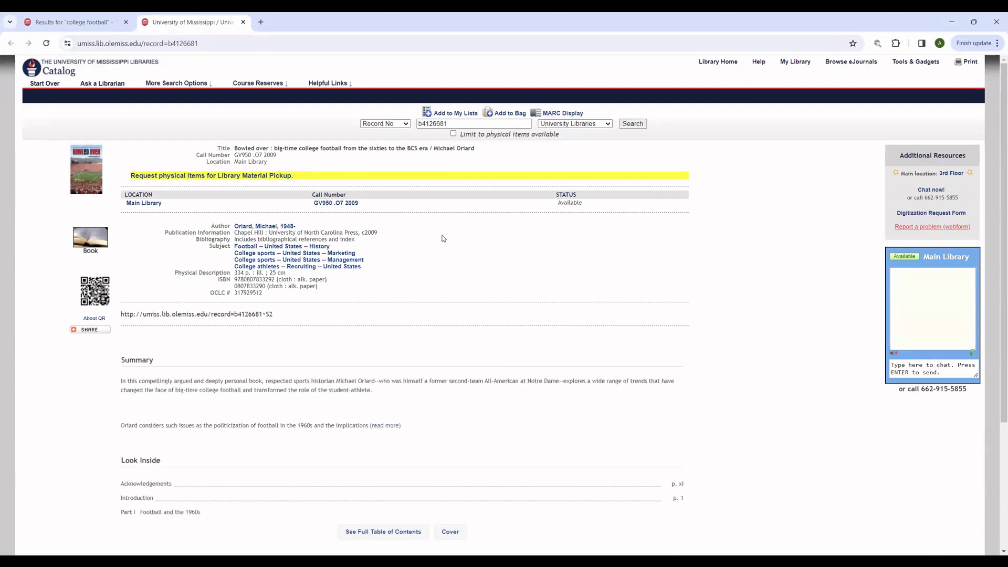
# Step: Highlight the Bowled over record's call number and its Available status
pyautogui.moveTo(311, 204); pyautogui.dragTo(363, 208)
pyautogui.doubleClick(571, 202)
pyautogui.click(824, 202)
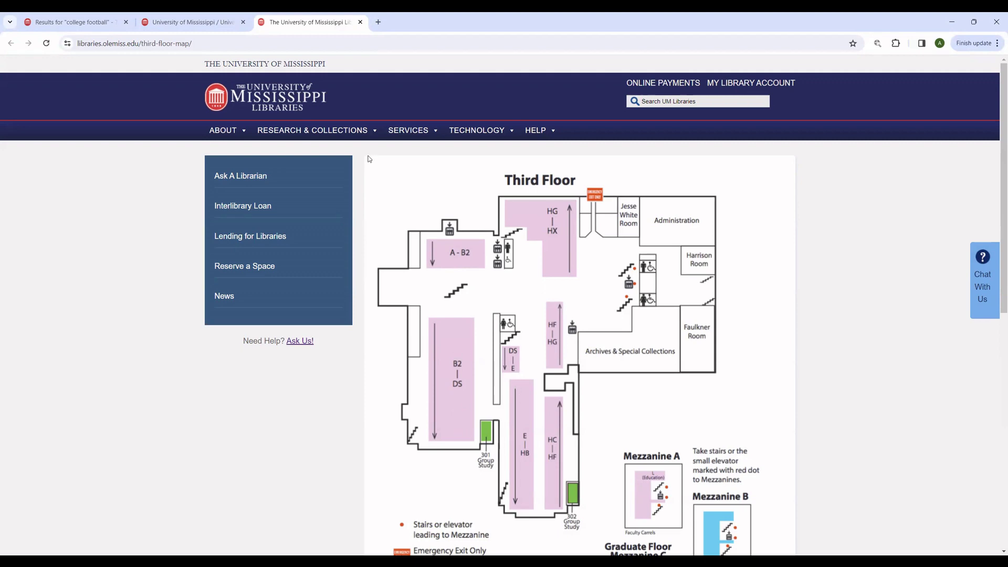
# Step: Compare the GV call-number class with the map, then close the Third Floor map tab
pyautogui.click(213, 24)
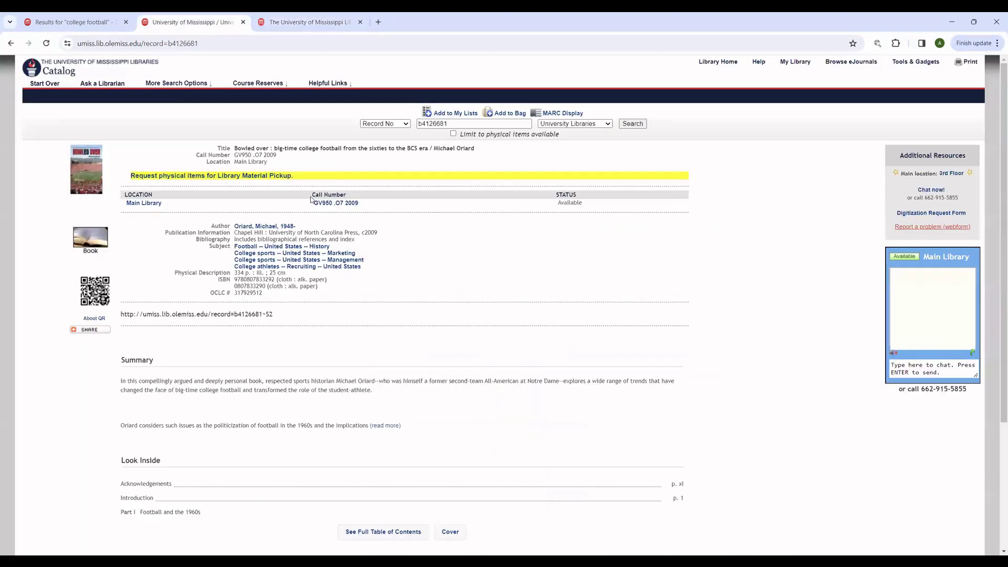
pyautogui.moveTo(313, 203); pyautogui.dragTo(322, 204)
pyautogui.click(344, 26)
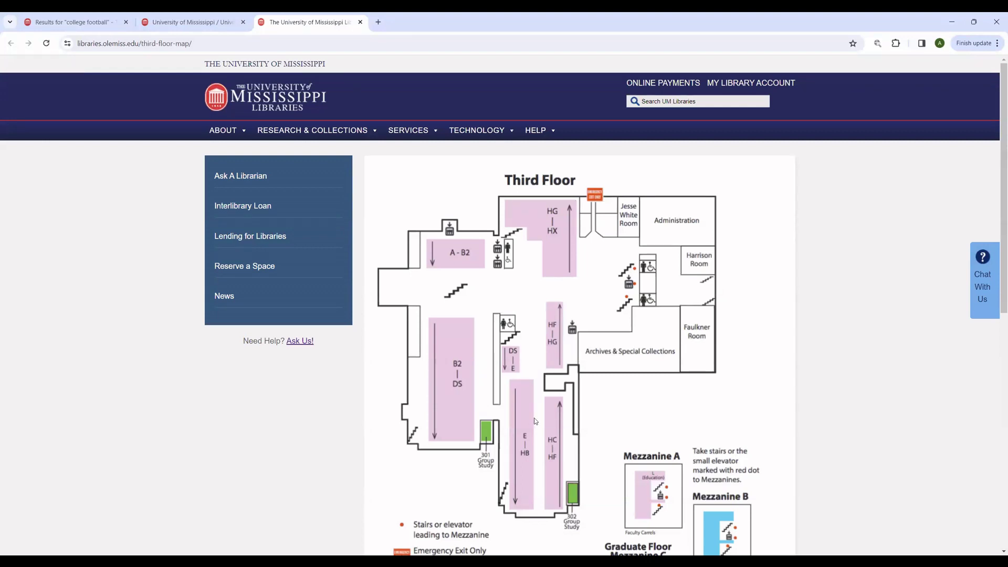
pyautogui.click(360, 22)
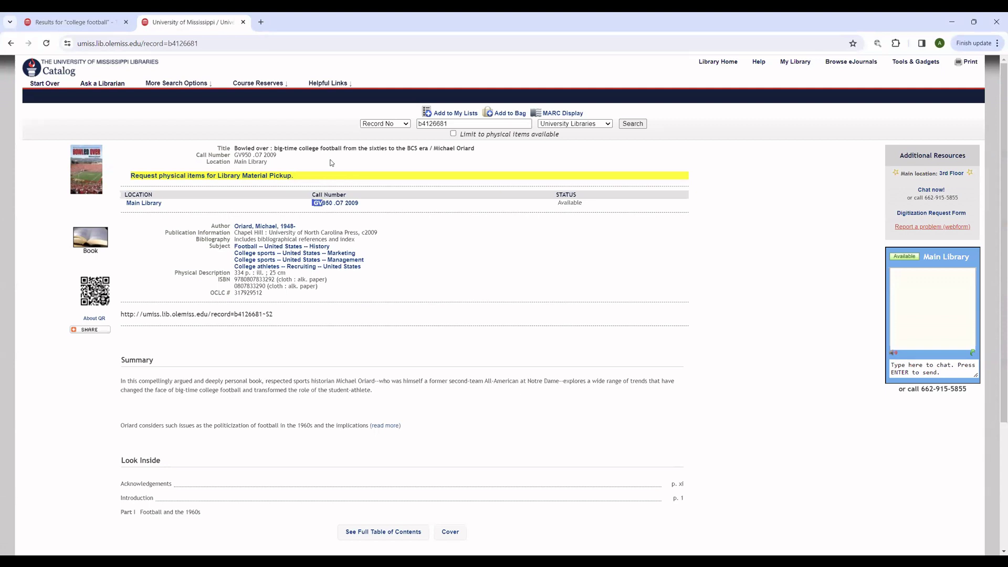
# Step: Read the request physical items text on the Bowled over record, then close its tab
pyautogui.moveTo(298, 176); pyautogui.dragTo(138, 152)
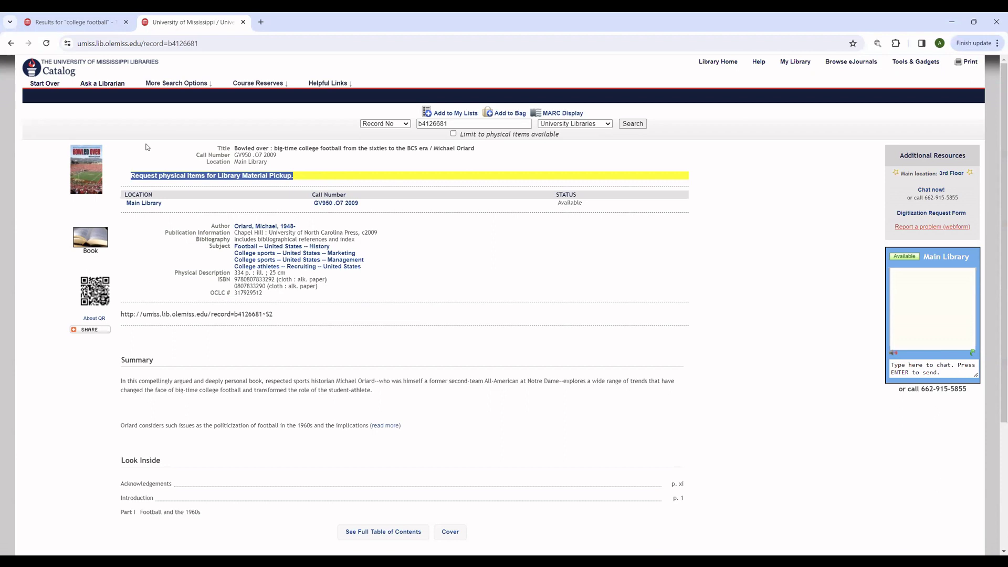
pyautogui.click(295, 164)
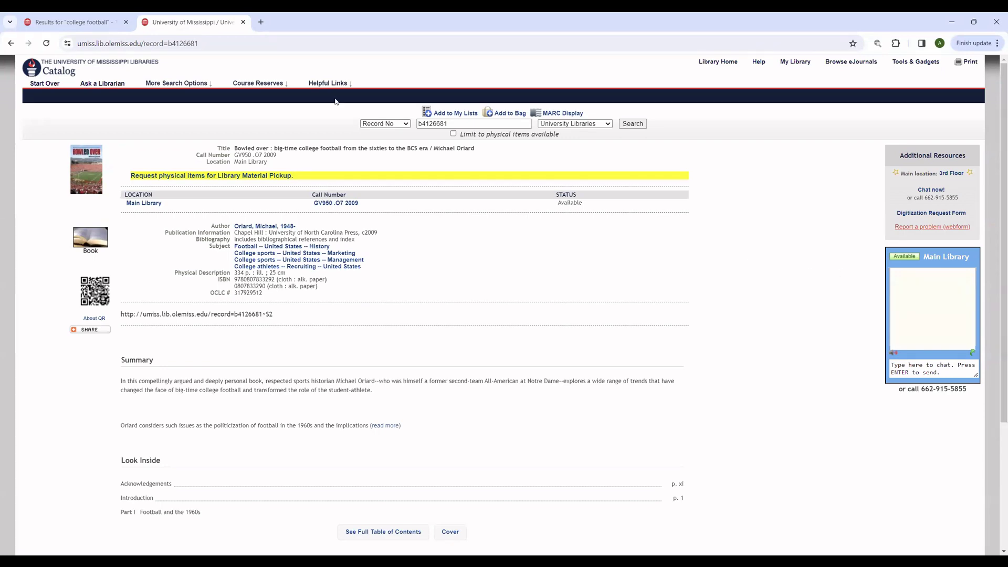
pyautogui.click(243, 22)
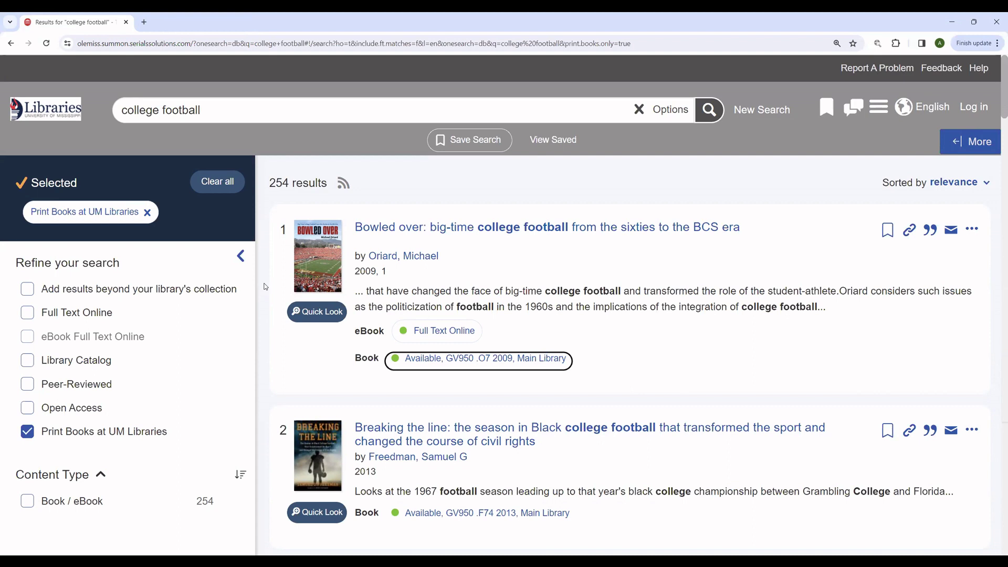
# Step: Swap the Print Books at UM Libraries filter for Full Text Online
pyautogui.click(28, 432)
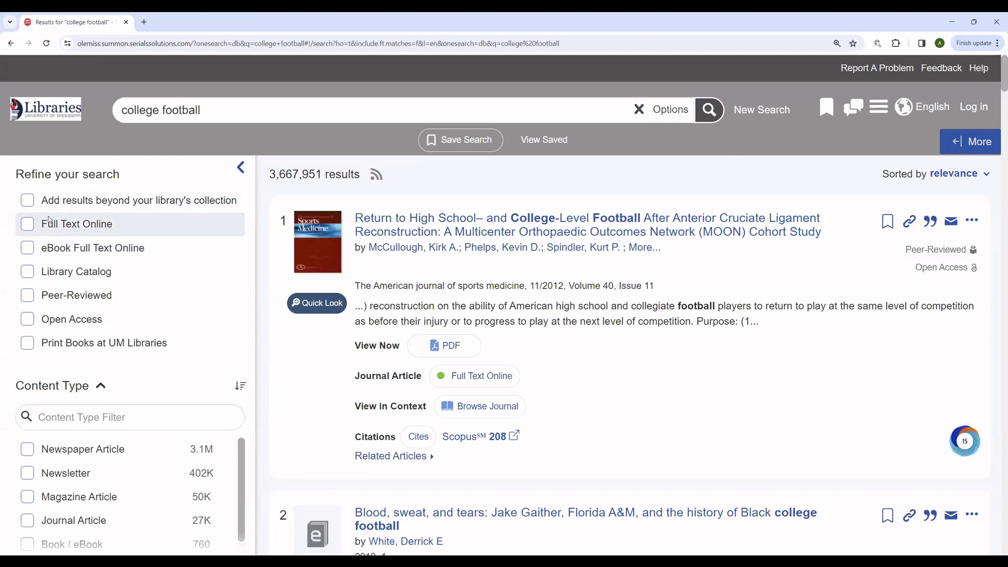
pyautogui.click(24, 225)
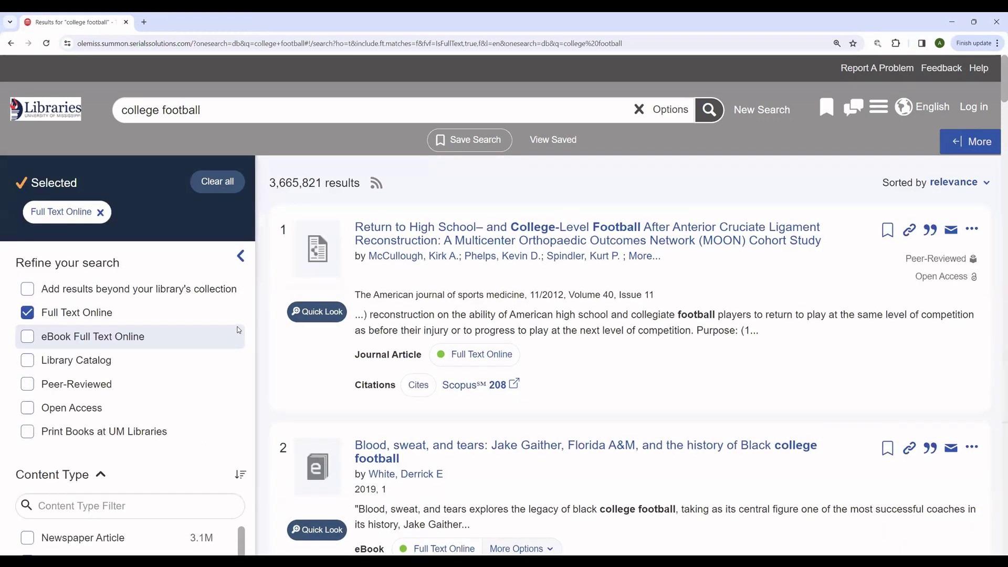
pyautogui.scroll(-4, 239, 330)
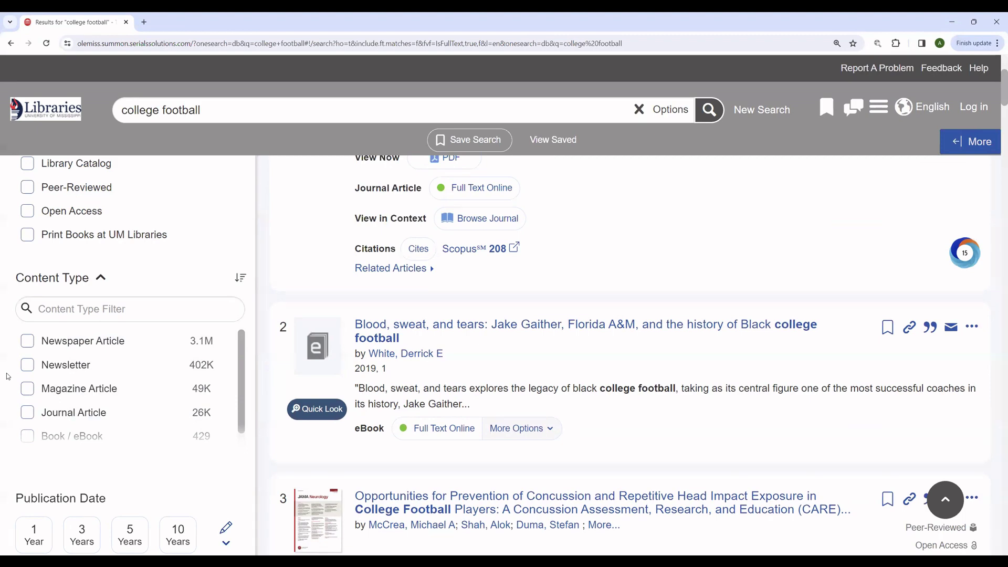
# Step: Add the Journal Article content-type filter and skim the resulting articles
pyautogui.click(128, 404)
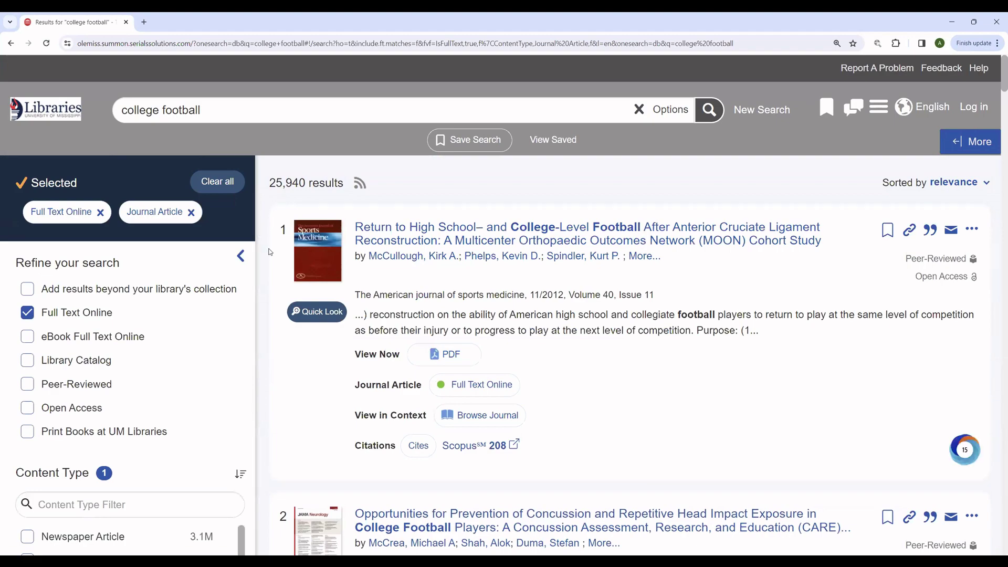
pyautogui.scroll(-5, 266, 255)
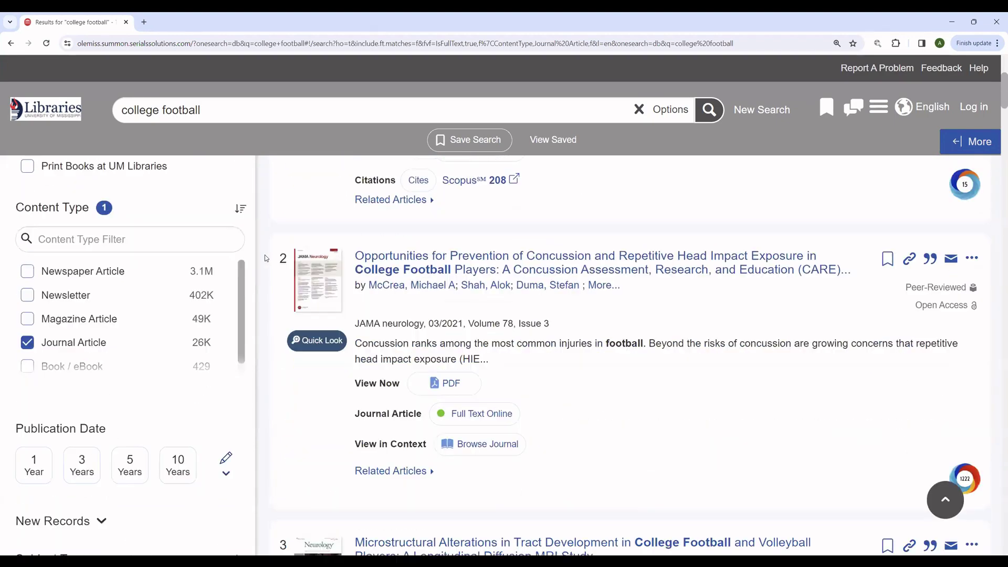
pyautogui.scroll(-4, 265, 258)
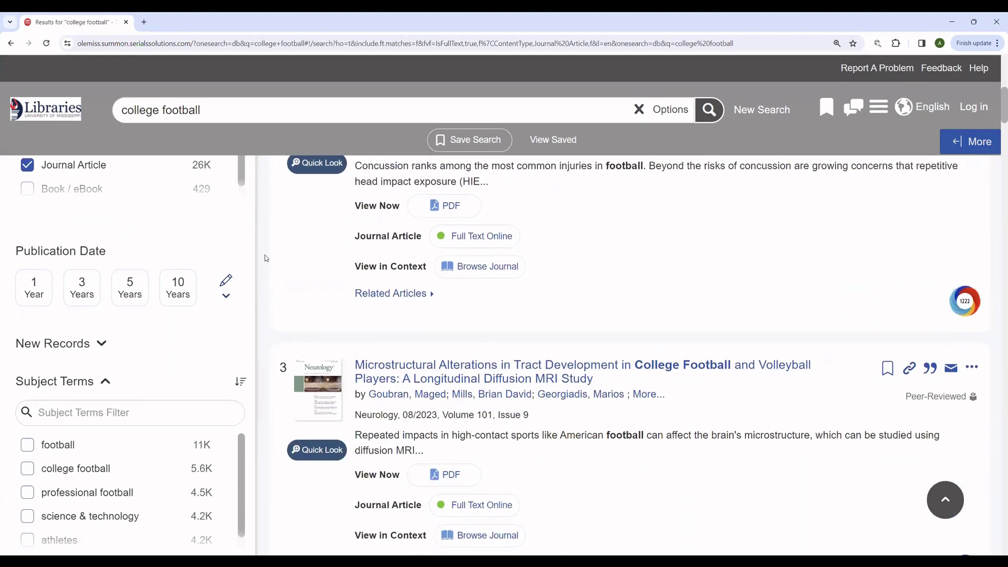
pyautogui.scroll(1, 265, 255)
# Step: Apply the 10 Years publication date limit and browse the 8,715 journal-article results
pyautogui.click(175, 287)
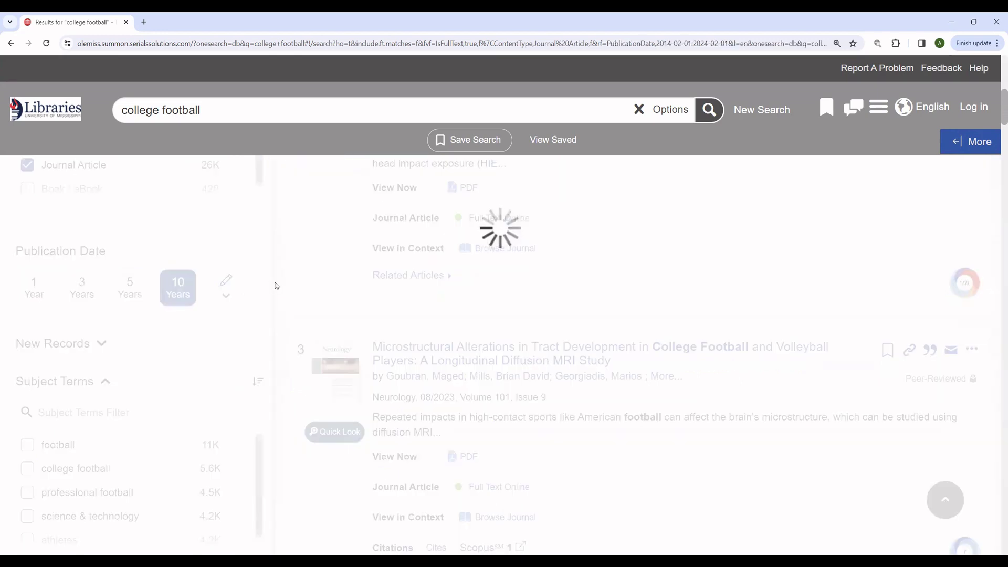
pyautogui.scroll(5, 277, 286)
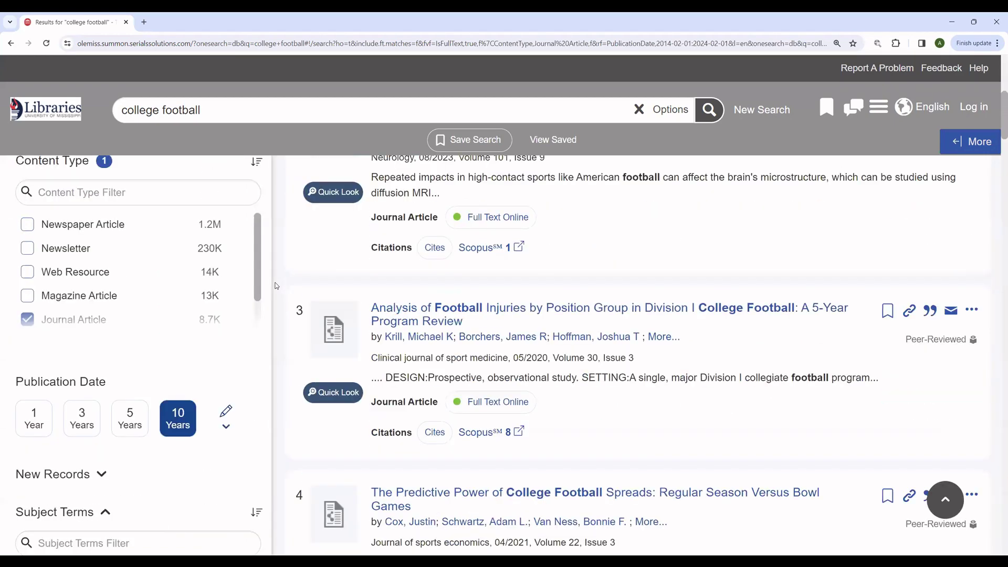
pyautogui.scroll(4, 276, 286)
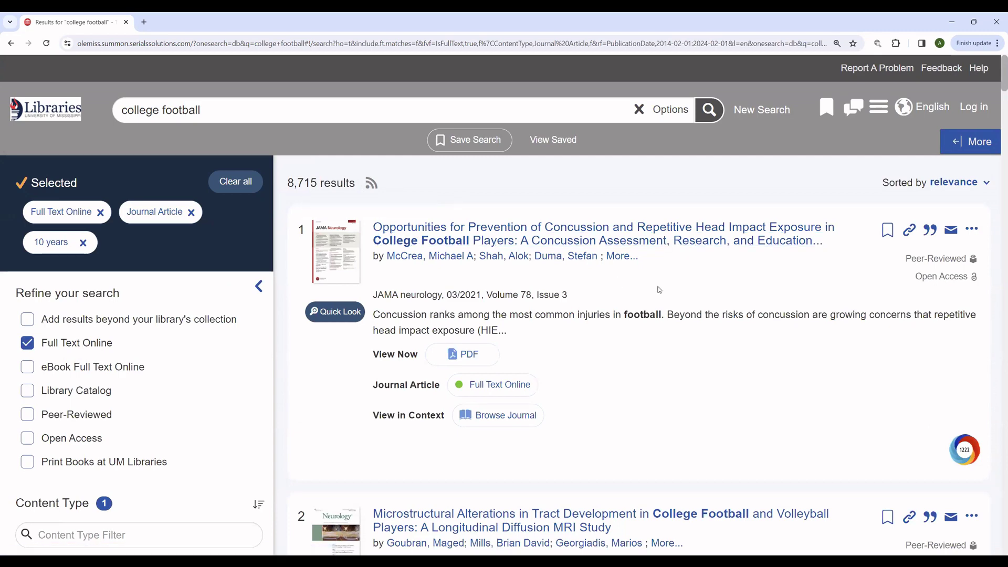
pyautogui.scroll(-5, 660, 290)
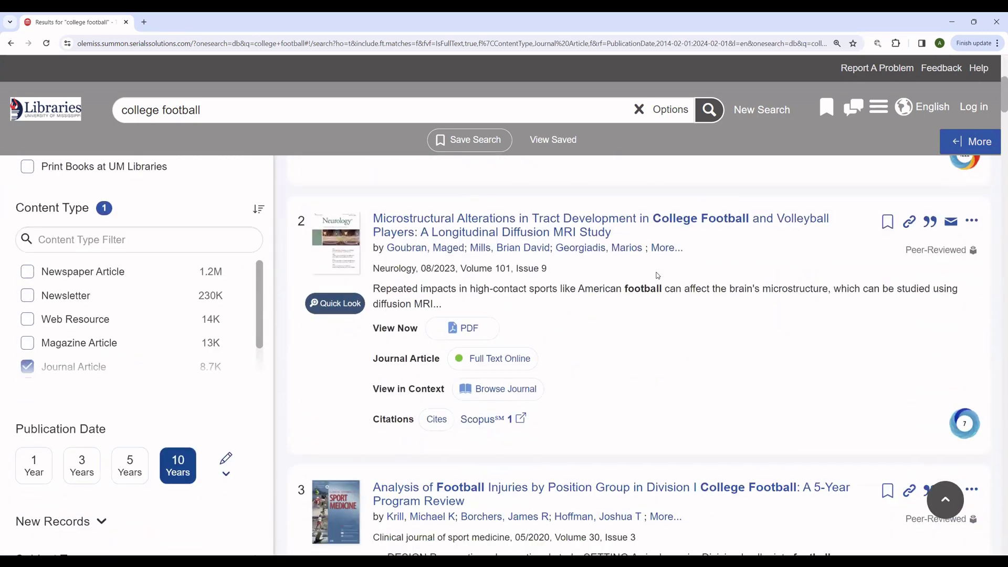
pyautogui.scroll(-4, 656, 276)
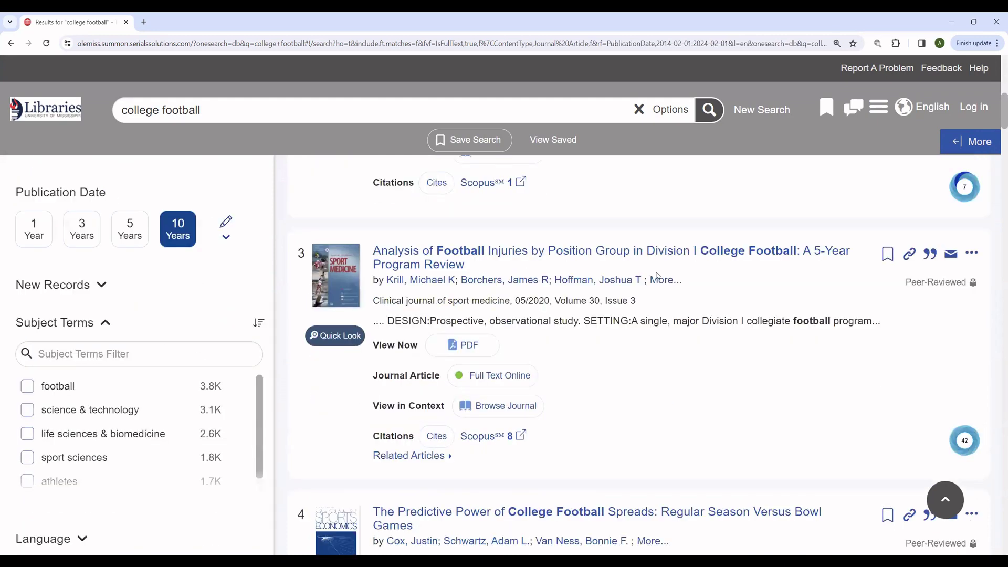
pyautogui.scroll(-4, 657, 275)
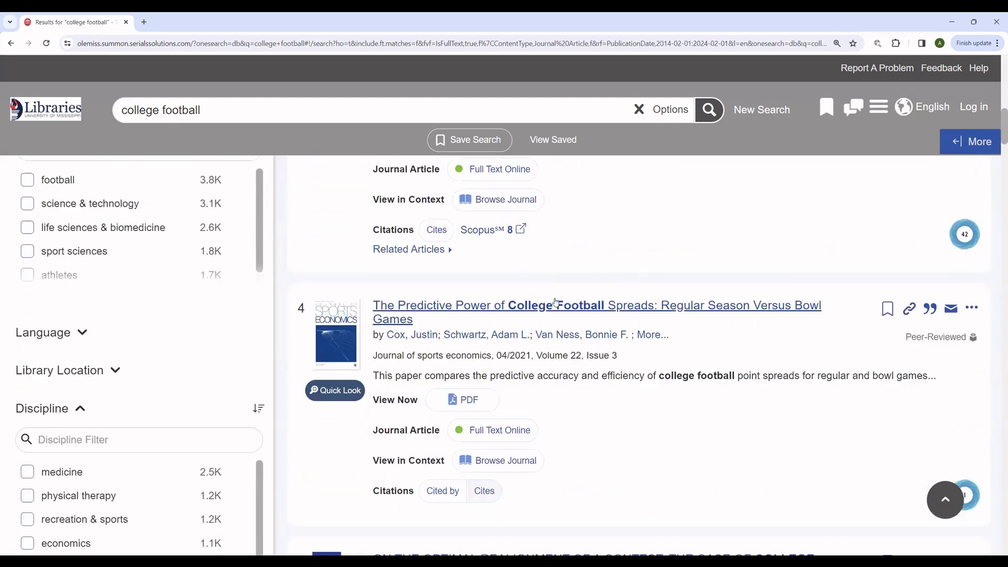
pyautogui.scroll(-3, 661, 279)
pyautogui.scroll(-1, 661, 279)
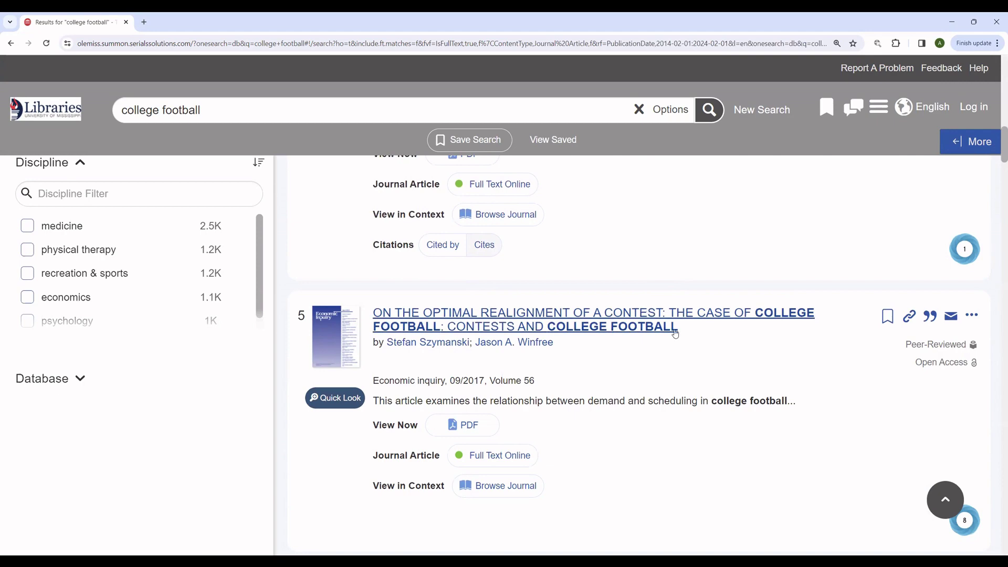
pyautogui.scroll(-3, 739, 357)
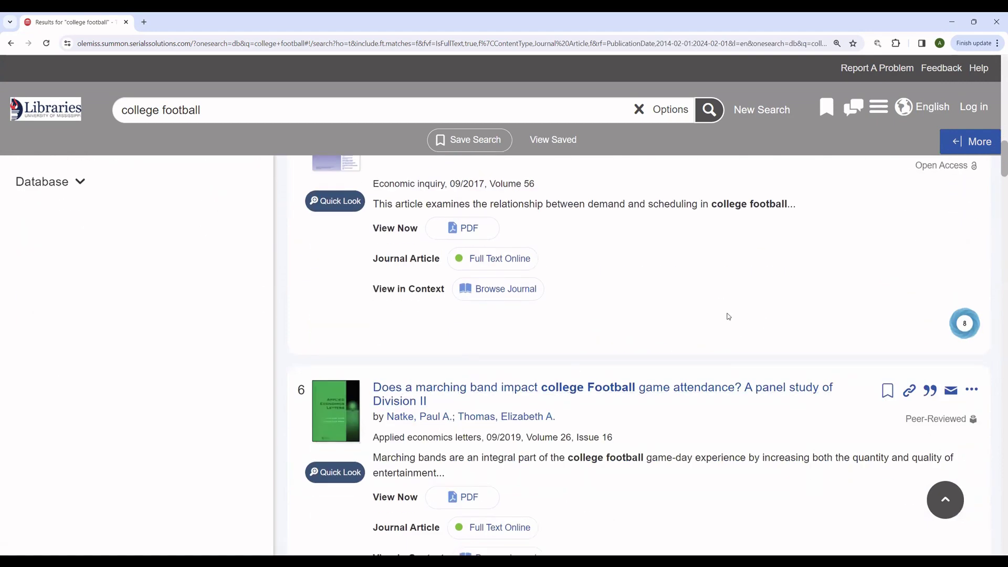
pyautogui.scroll(5, 662, 296)
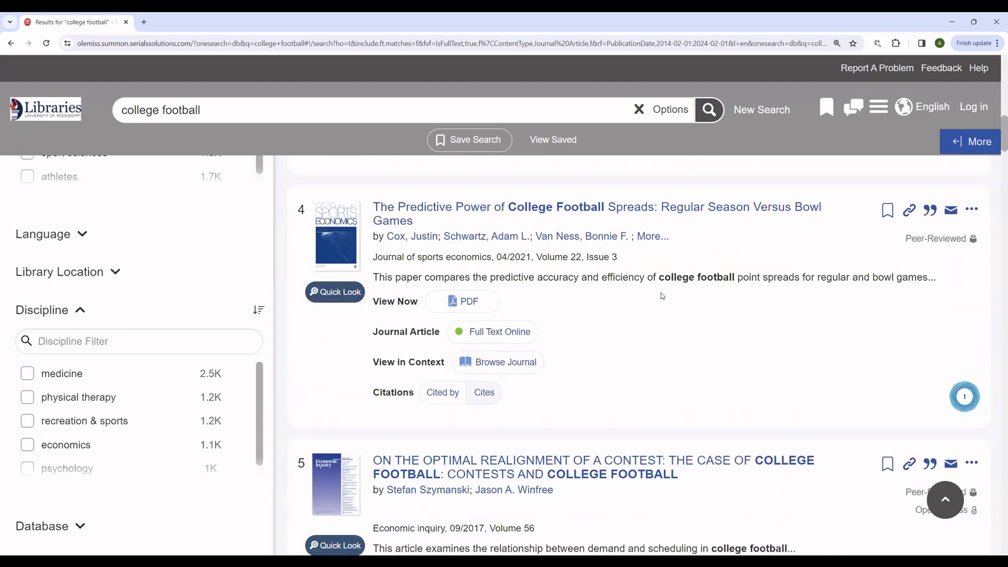
pyautogui.scroll(4, 662, 296)
pyautogui.scroll(4, 662, 297)
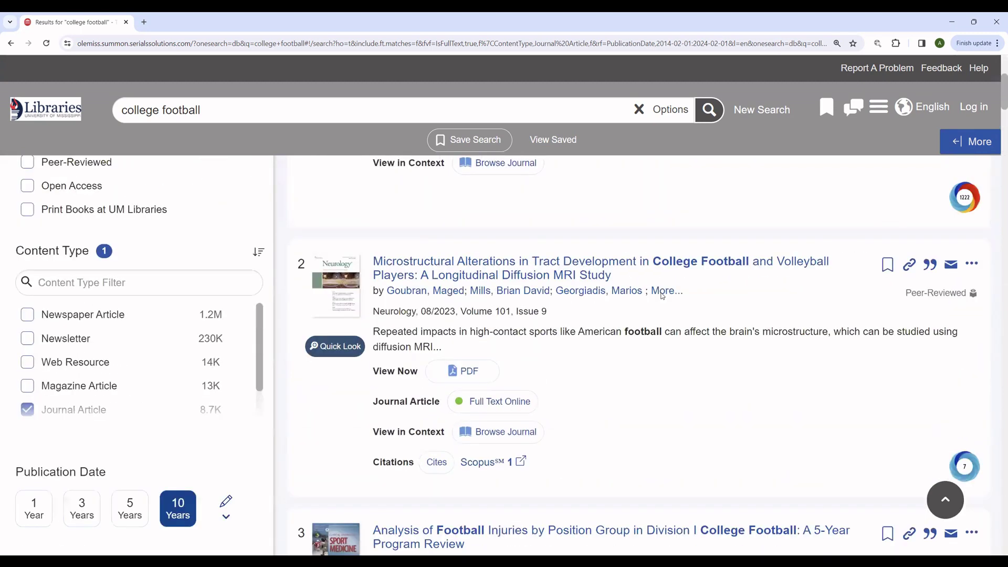
pyautogui.scroll(4, 662, 296)
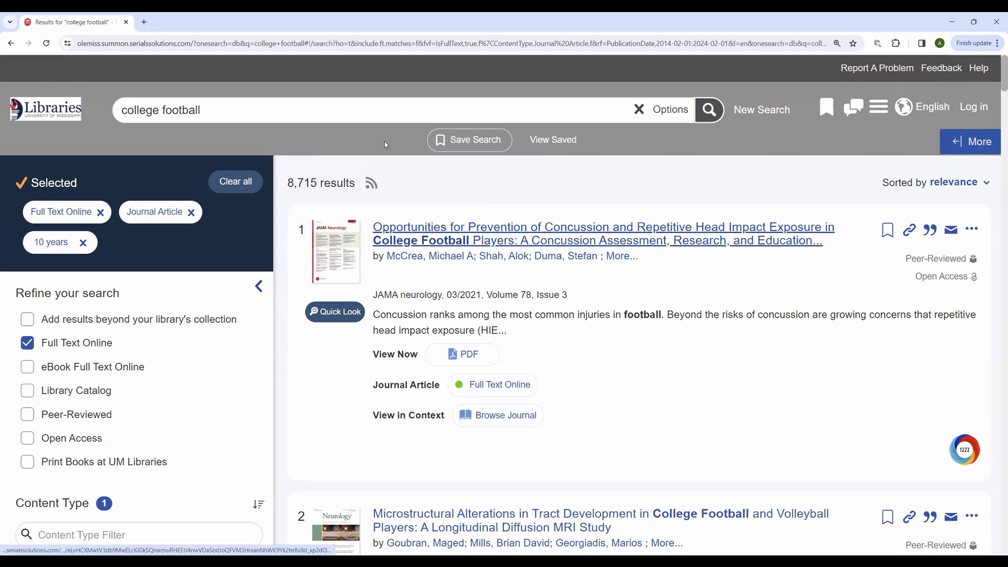
# Step: Change the query to 'college football concussions' and rerun the search
pyautogui.click(373, 109)
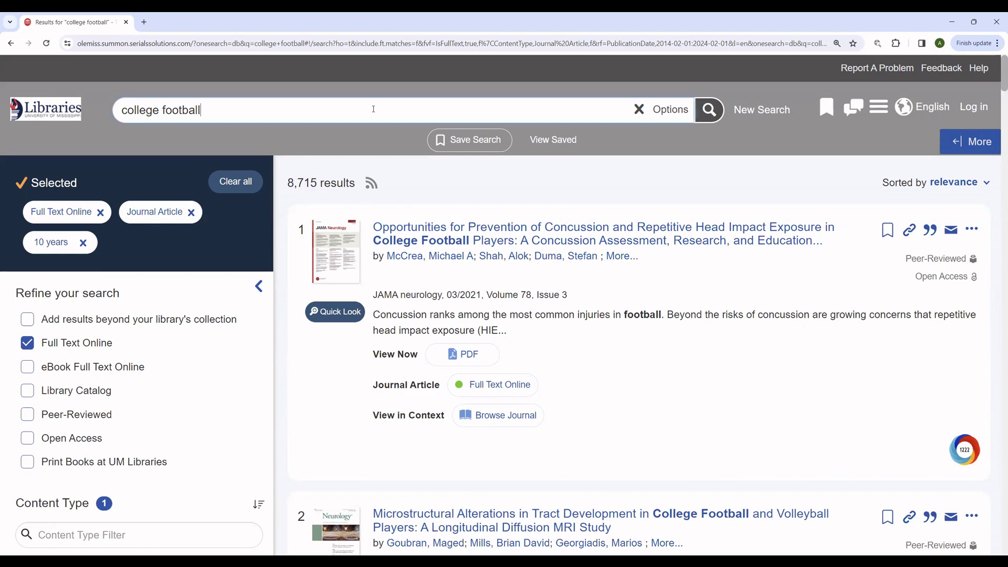
pyautogui.write('concussions')
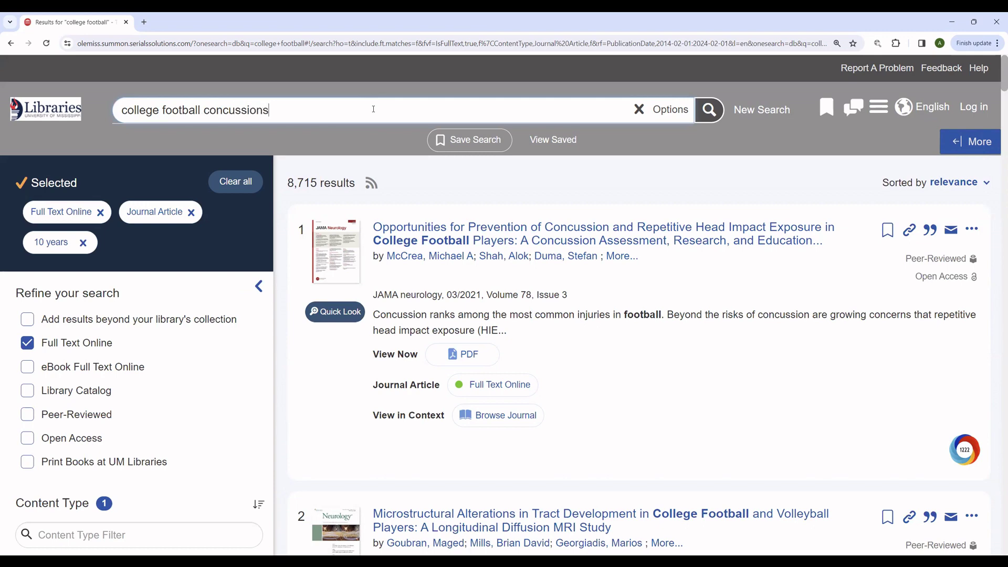
pyautogui.press('Return')
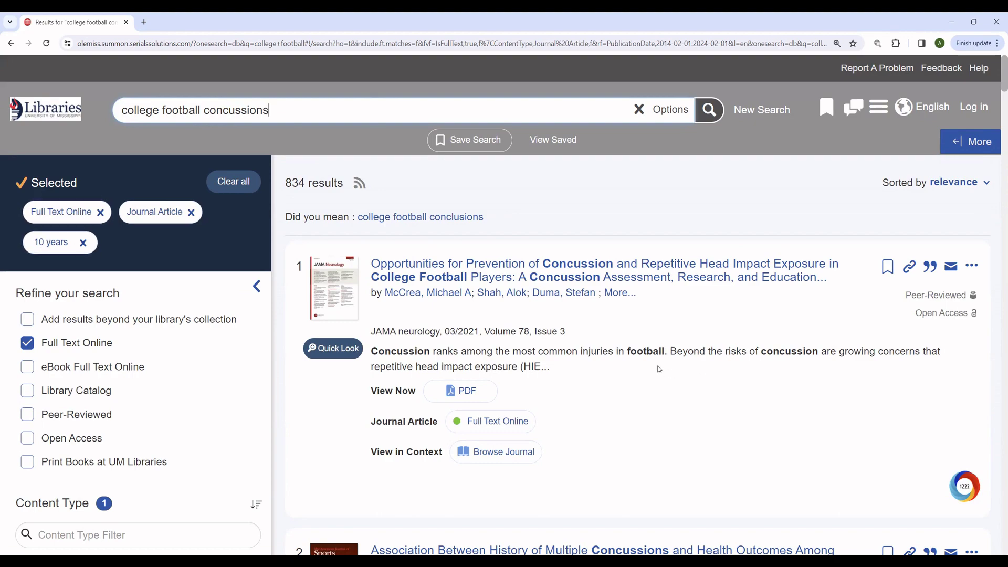
# Step: Scroll the OneSearch results to find the multiple-concussions study of former college football players
pyautogui.scroll(-4, 665, 358)
pyautogui.scroll(4, 665, 362)
pyautogui.scroll(-3, 713, 362)
pyautogui.scroll(-1, 712, 362)
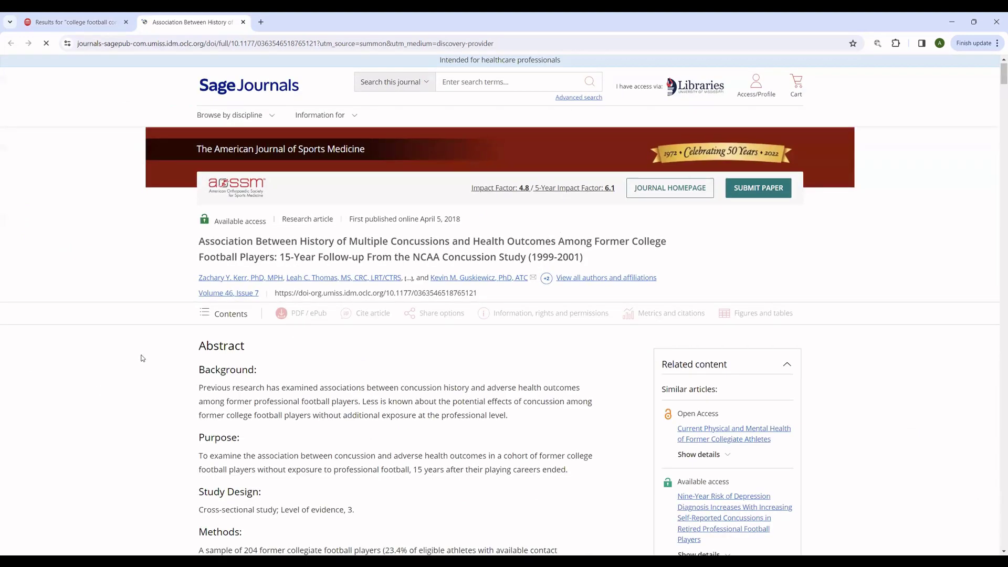
# Step: Skim the NCAA concussion study on Sage Journals, then jump back to the article's top
pyautogui.scroll(-8, 141, 358)
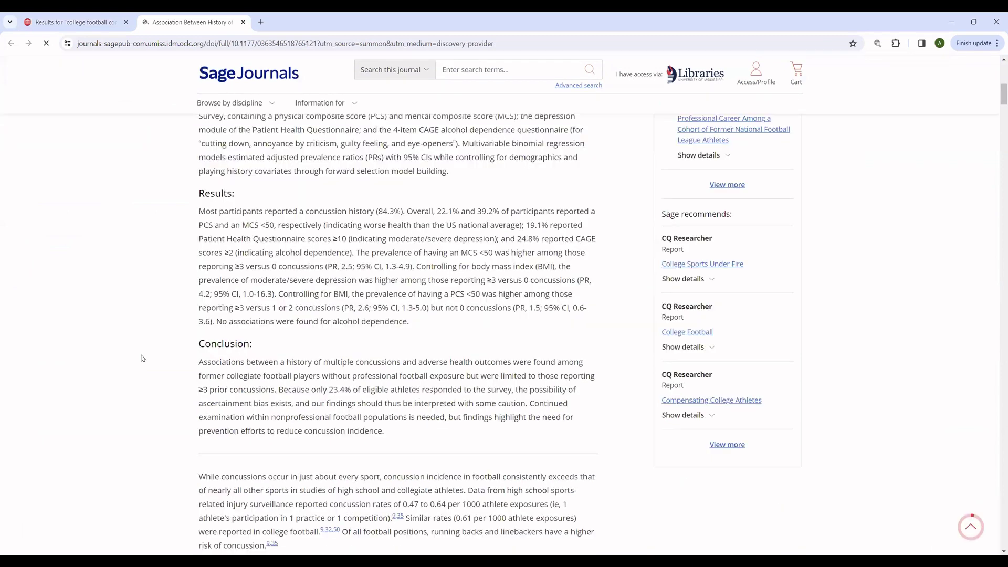
pyautogui.scroll(-10, 142, 358)
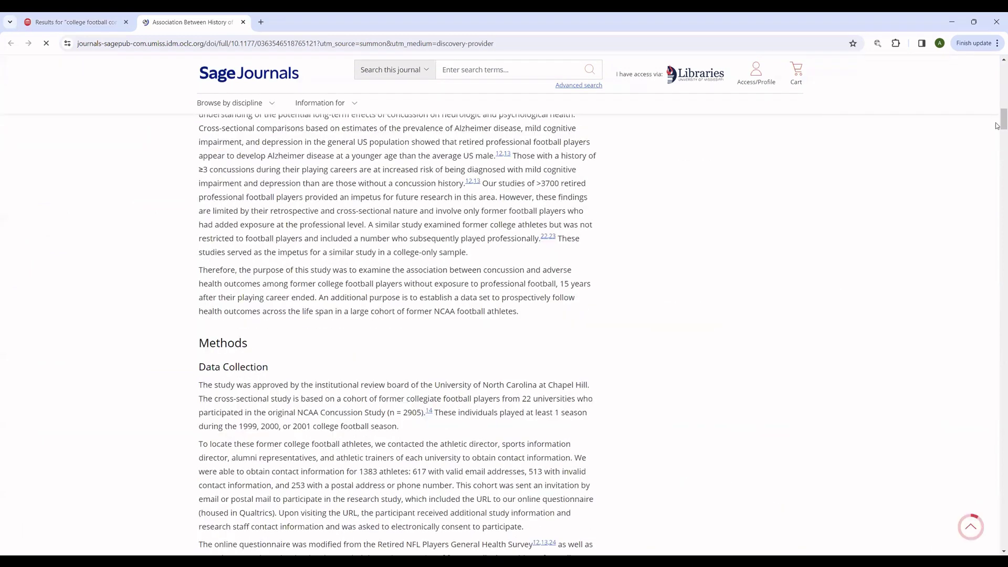
pyautogui.moveTo(998, 144); pyautogui.dragTo(997, 280)
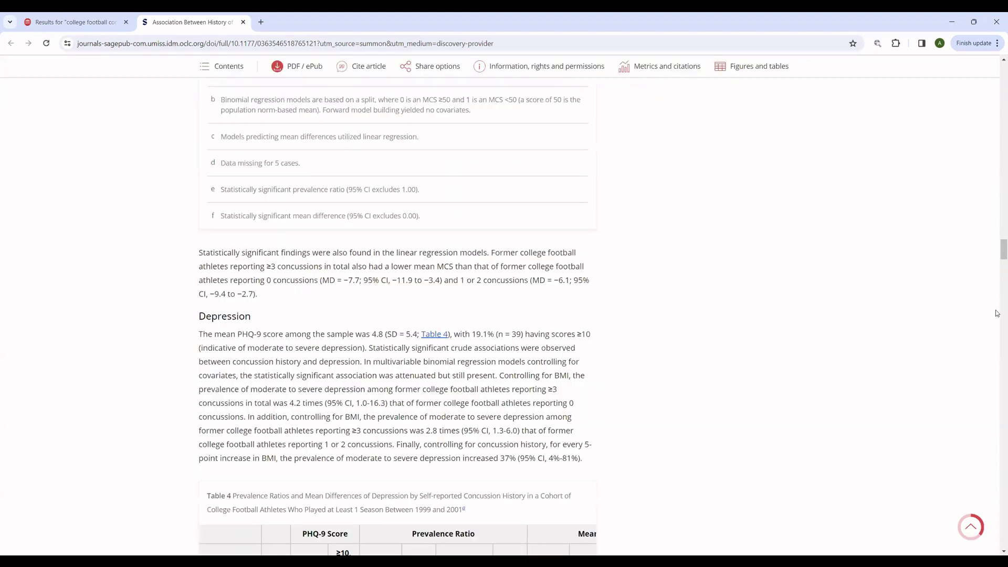
pyautogui.scroll(-20, 997, 320)
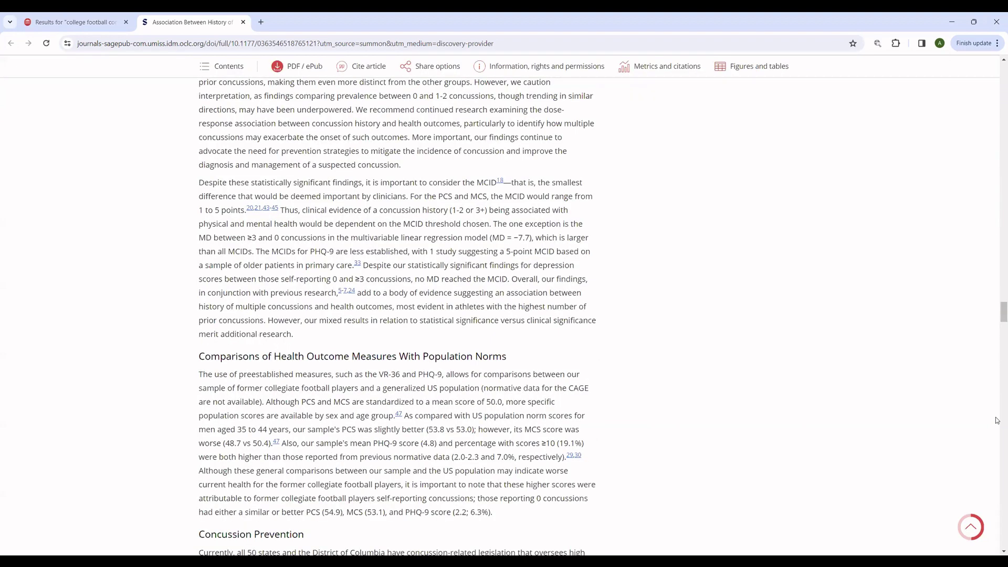
pyautogui.moveTo(996, 420); pyautogui.dragTo(998, 226)
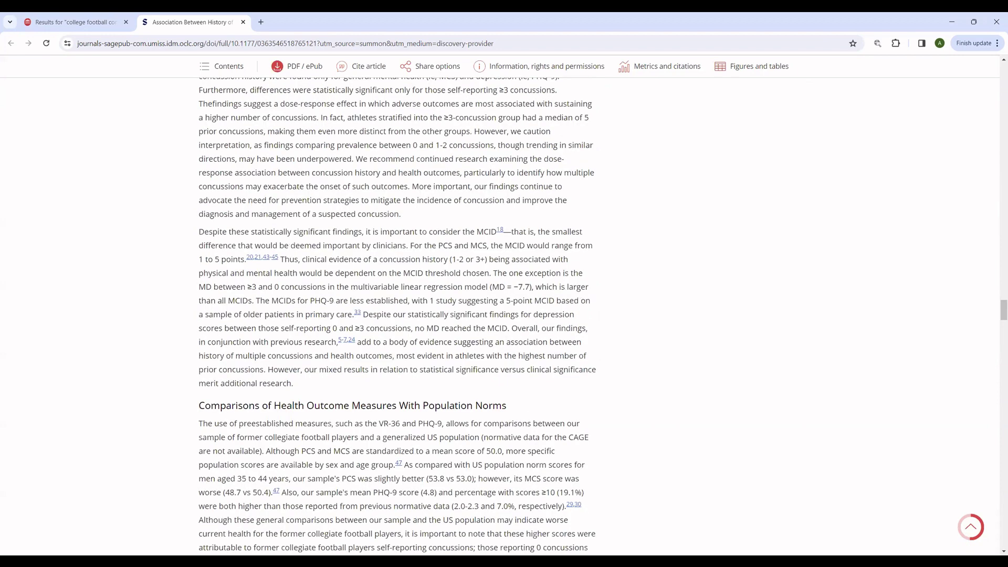
pyautogui.click(971, 527)
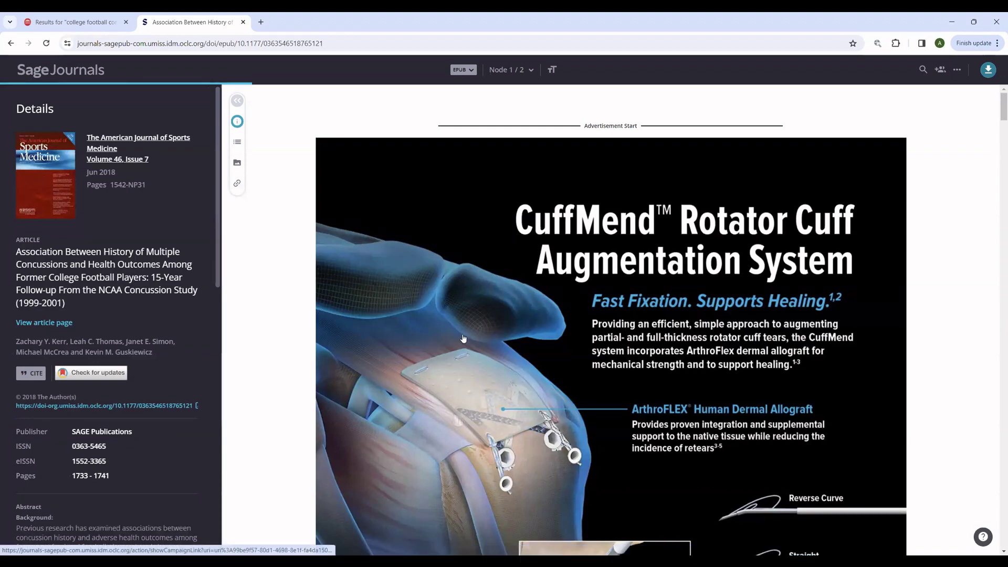
# Step: Scroll through the body text of the concussion article in the ePub reader
pyautogui.scroll(-5, 464, 338)
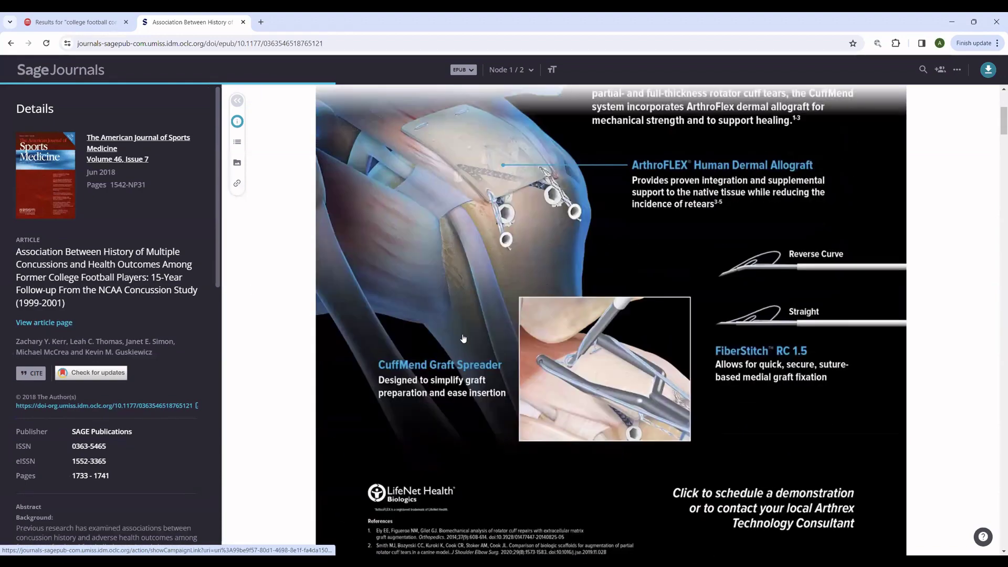
pyautogui.scroll(-6, 463, 339)
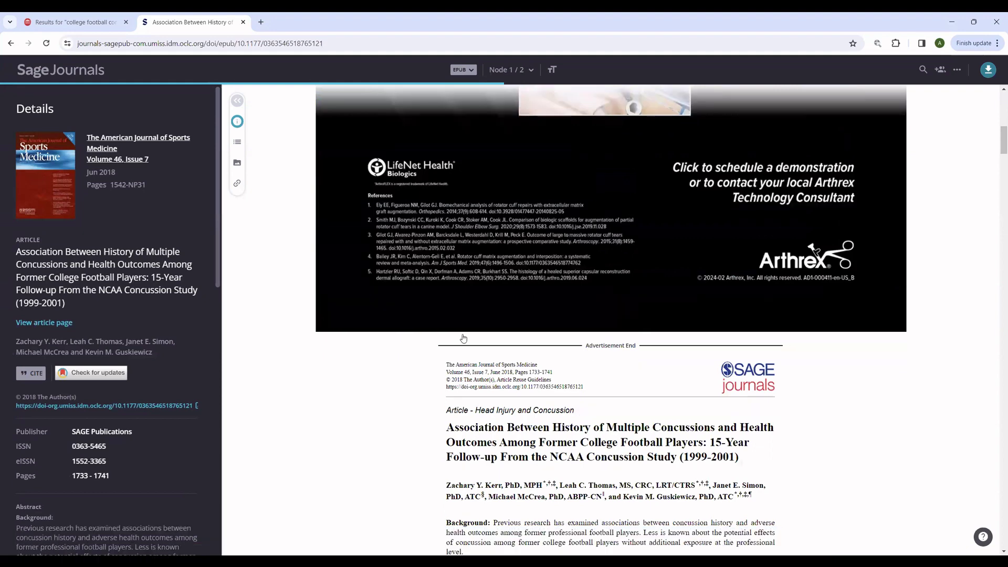
pyautogui.scroll(12, 463, 338)
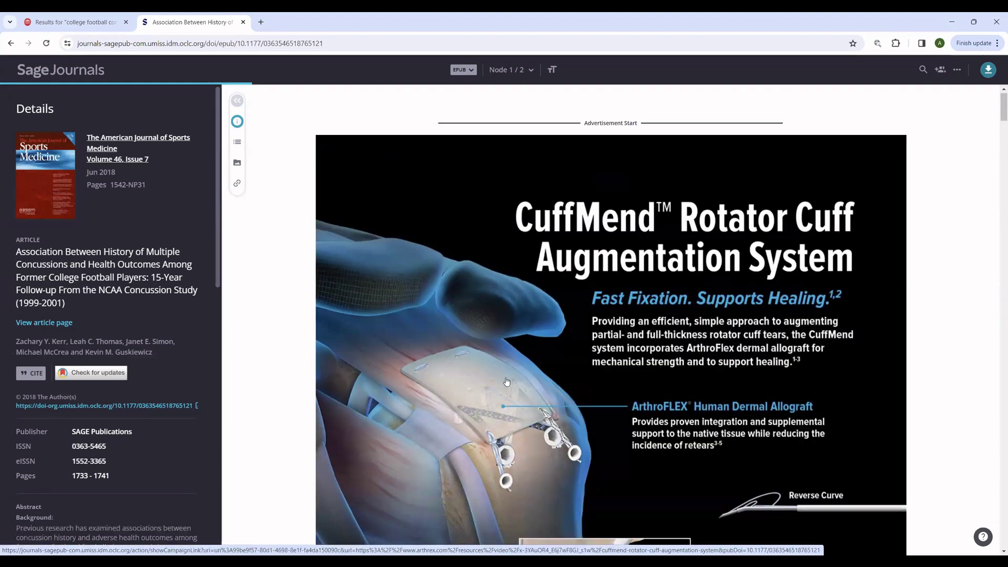
pyautogui.scroll(-6, 507, 382)
pyautogui.scroll(-5, 506, 382)
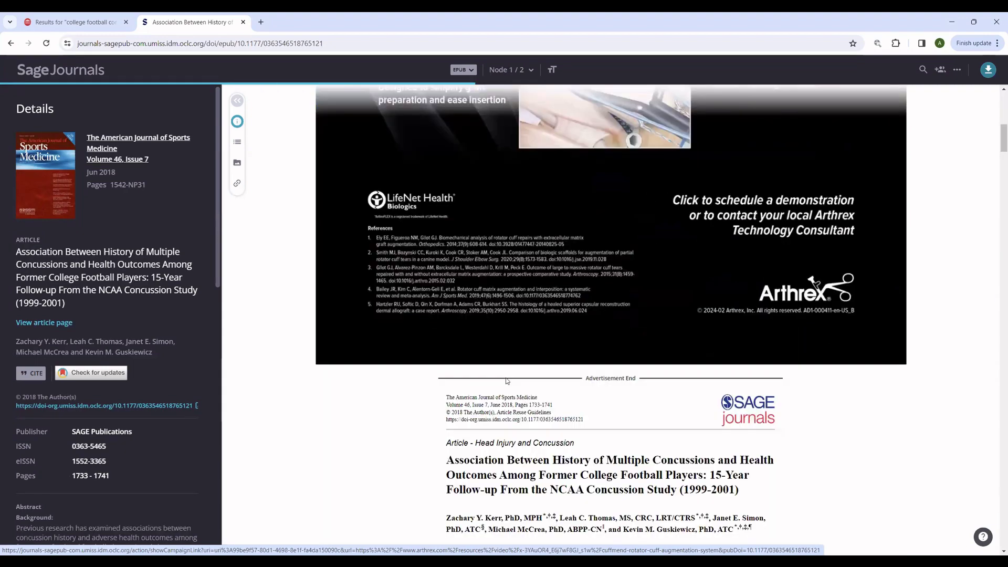
pyautogui.scroll(-5, 508, 381)
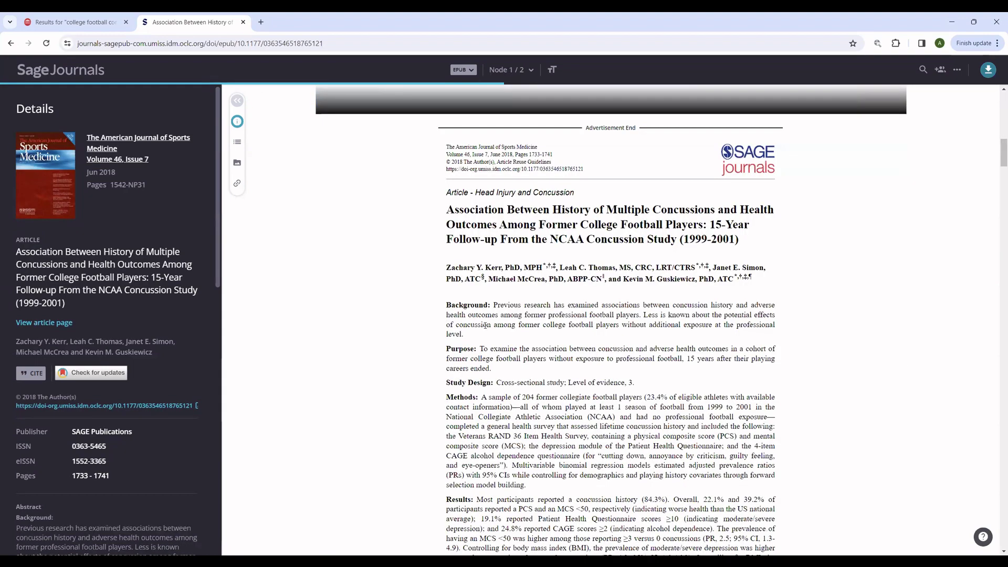
pyautogui.scroll(-4, 486, 326)
pyautogui.scroll(-5, 485, 326)
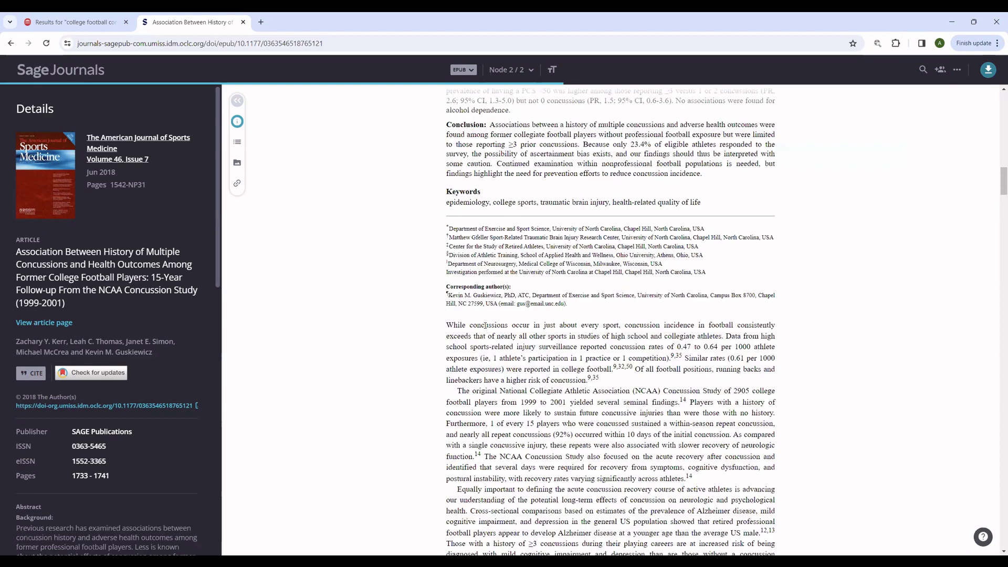
pyautogui.scroll(-10, 486, 326)
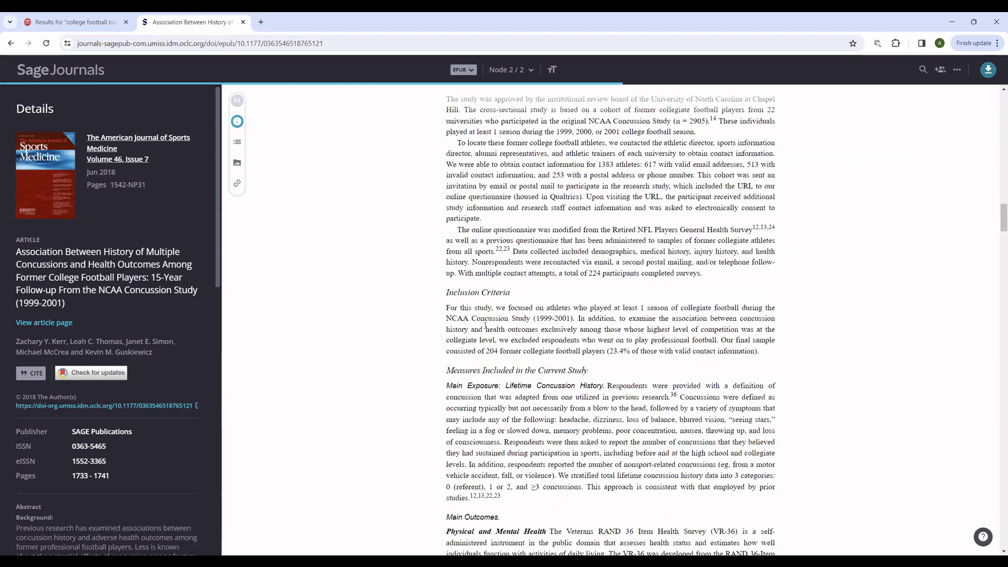
pyautogui.scroll(-10, 486, 326)
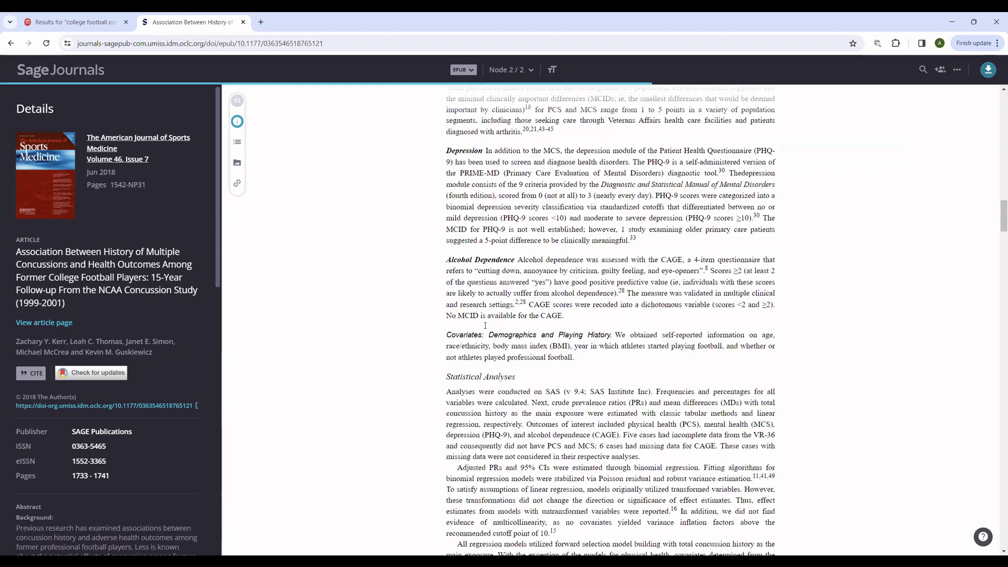
pyautogui.click(1002, 248)
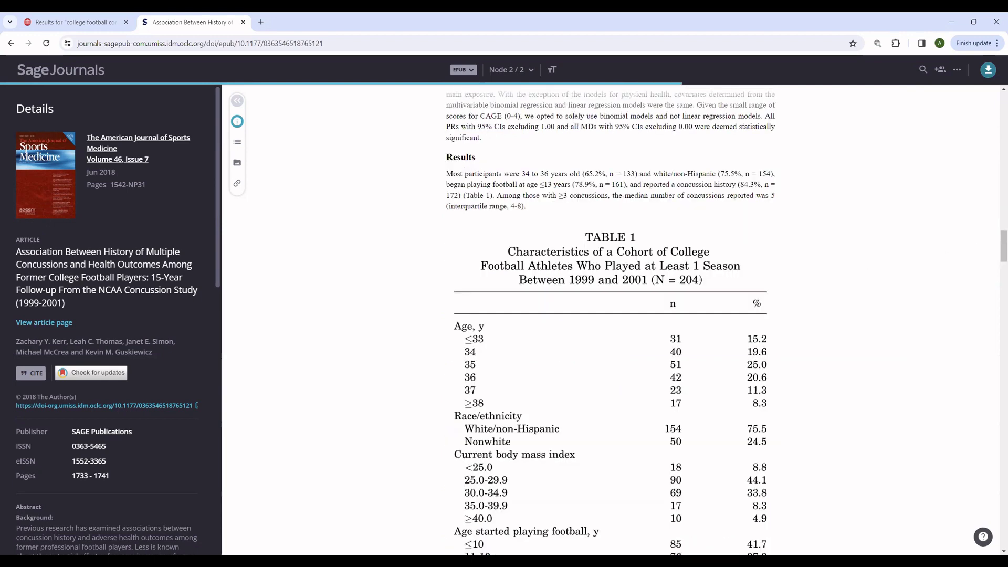
# Step: Read down to the references, then close the Sage Journals tab to return to OneSearch
pyautogui.scroll(-15, 997, 247)
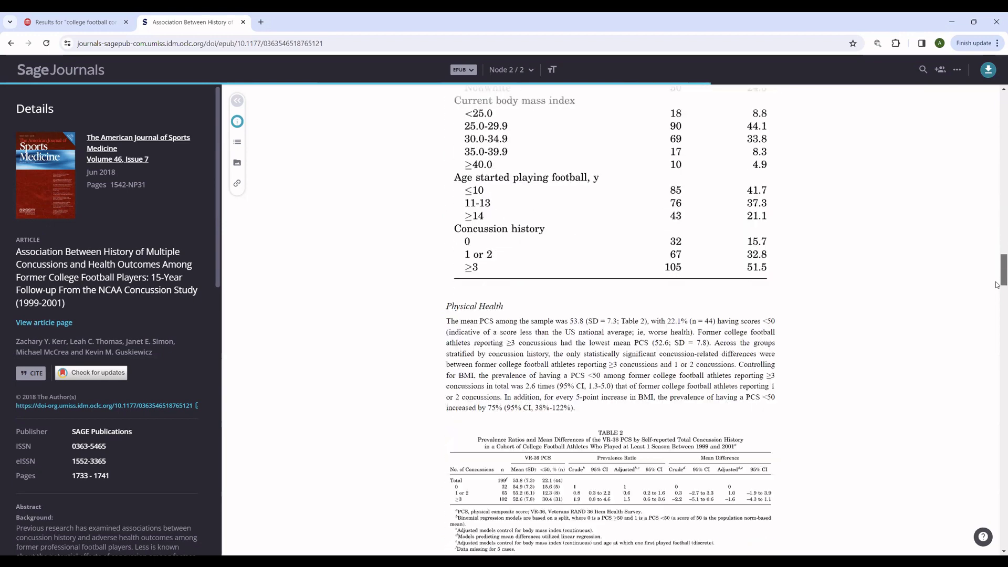
pyautogui.scroll(-15, 997, 357)
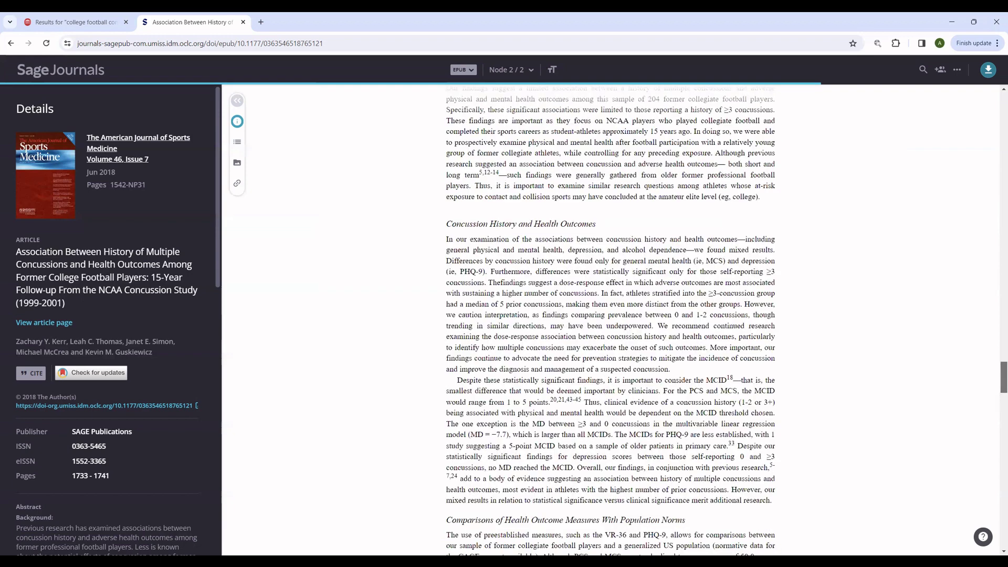
pyautogui.scroll(-15, 996, 431)
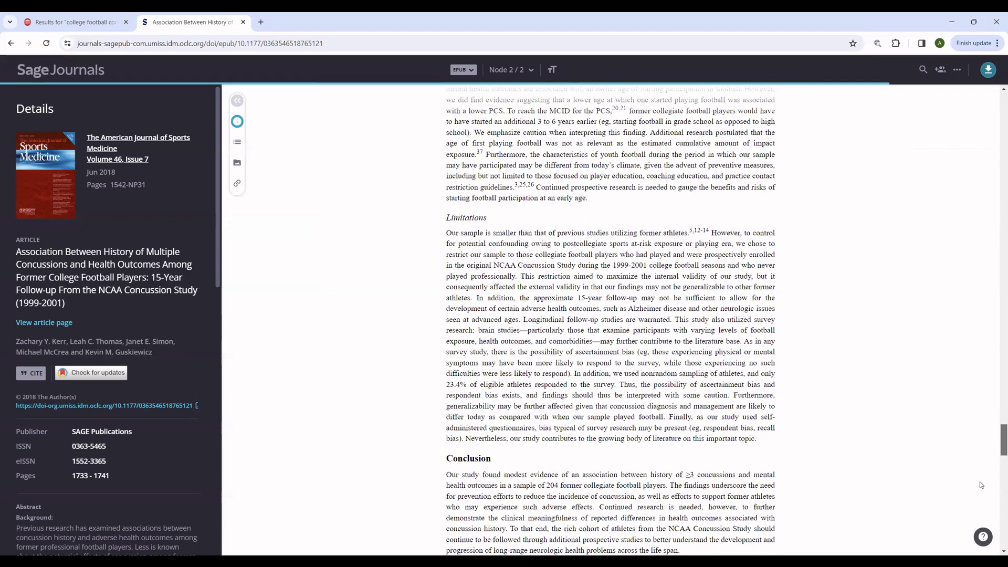
pyautogui.scroll(-15, 980, 494)
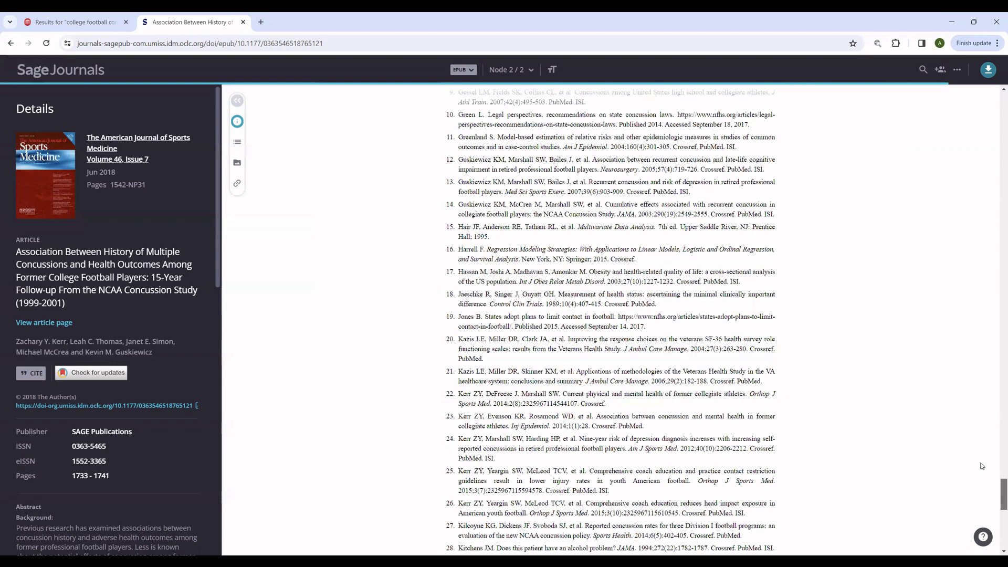
pyautogui.scroll(8, 967, 457)
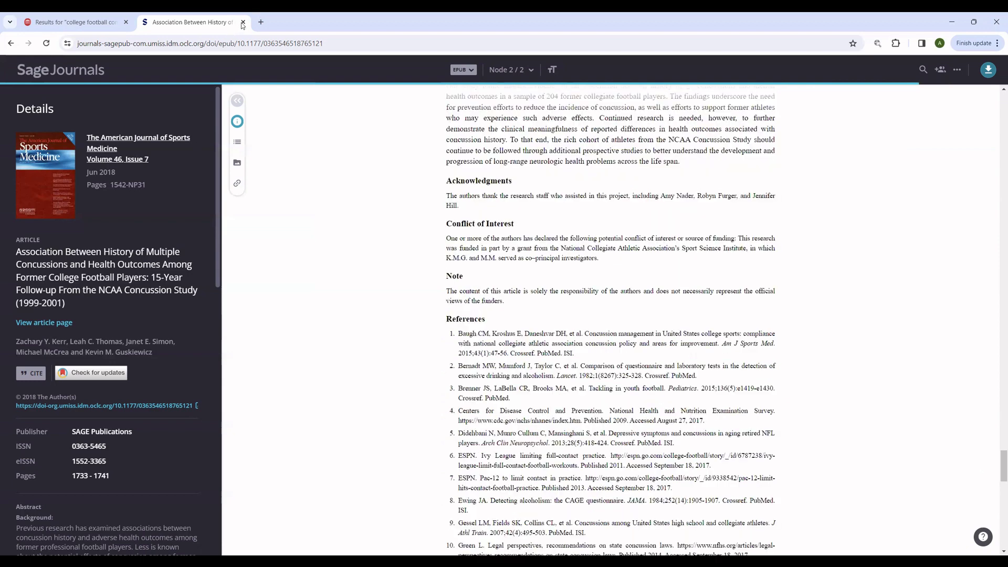
pyautogui.click(243, 22)
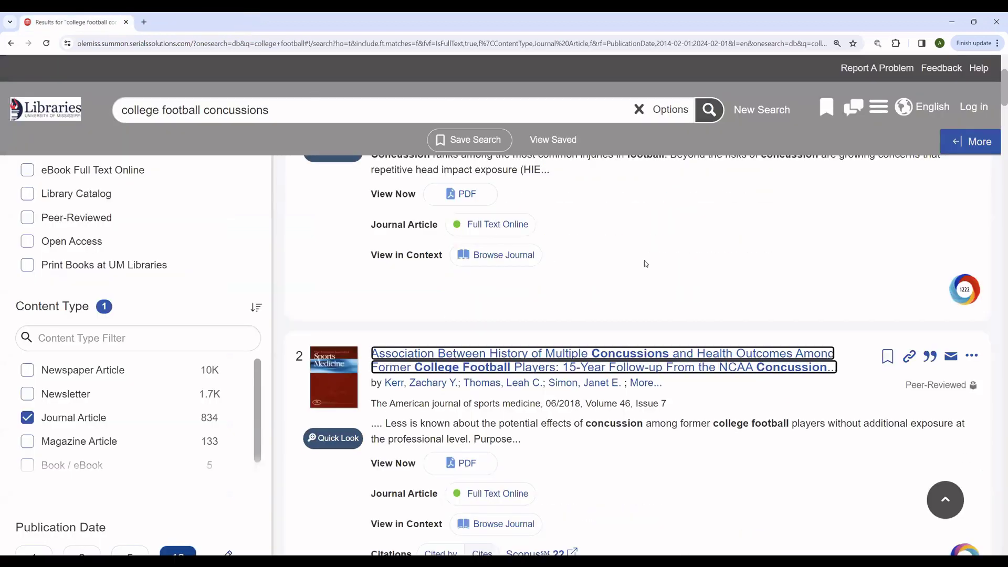
pyautogui.scroll(4, 646, 264)
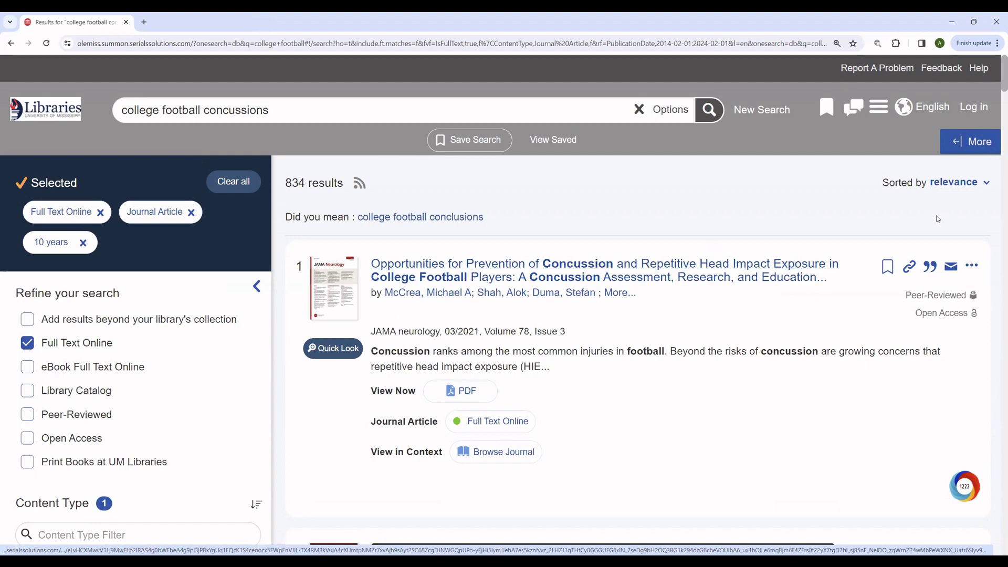
pyautogui.click(930, 268)
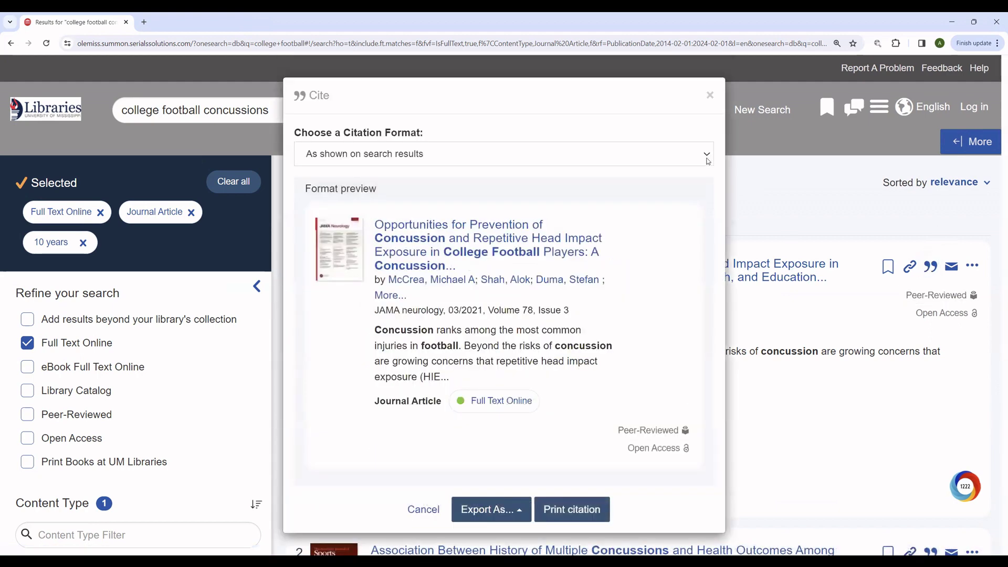
pyautogui.click(707, 160)
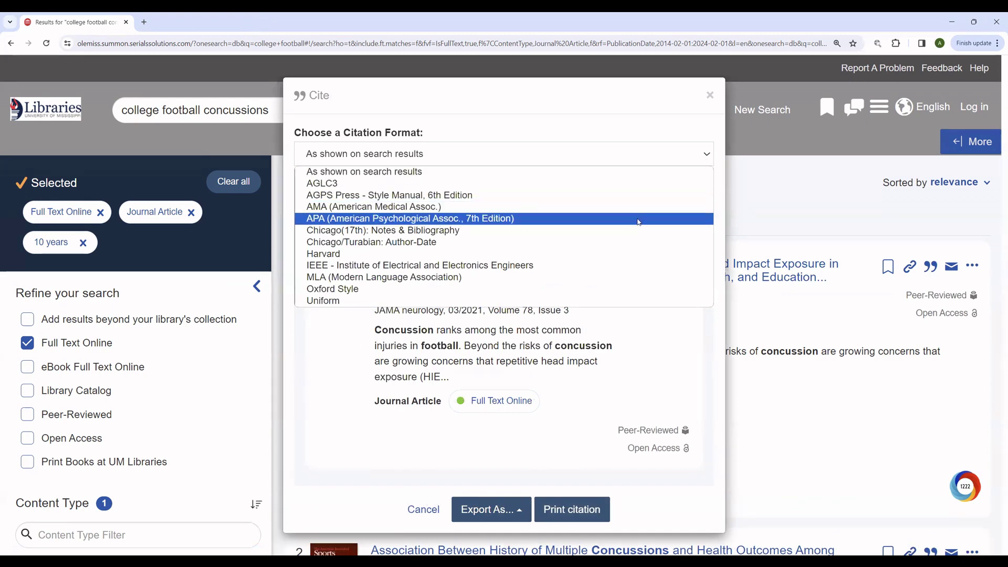
pyautogui.click(639, 222)
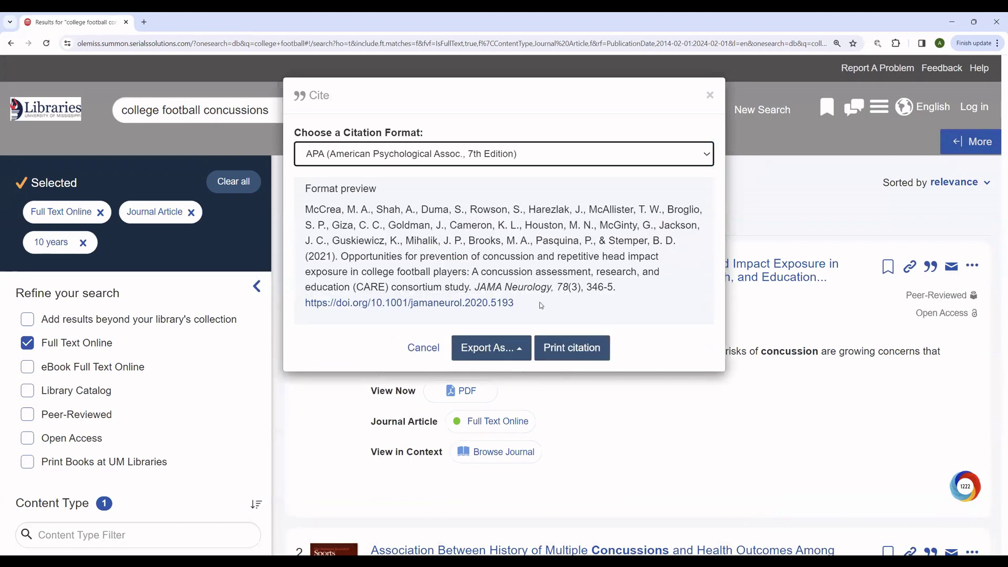
pyautogui.moveTo(540, 305); pyautogui.dragTo(302, 212)
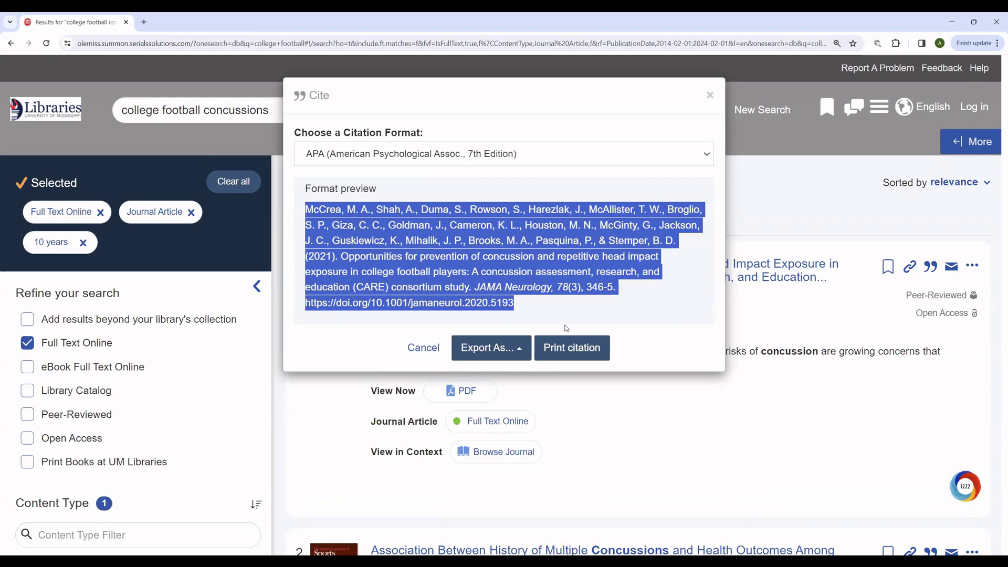
pyautogui.click(534, 307)
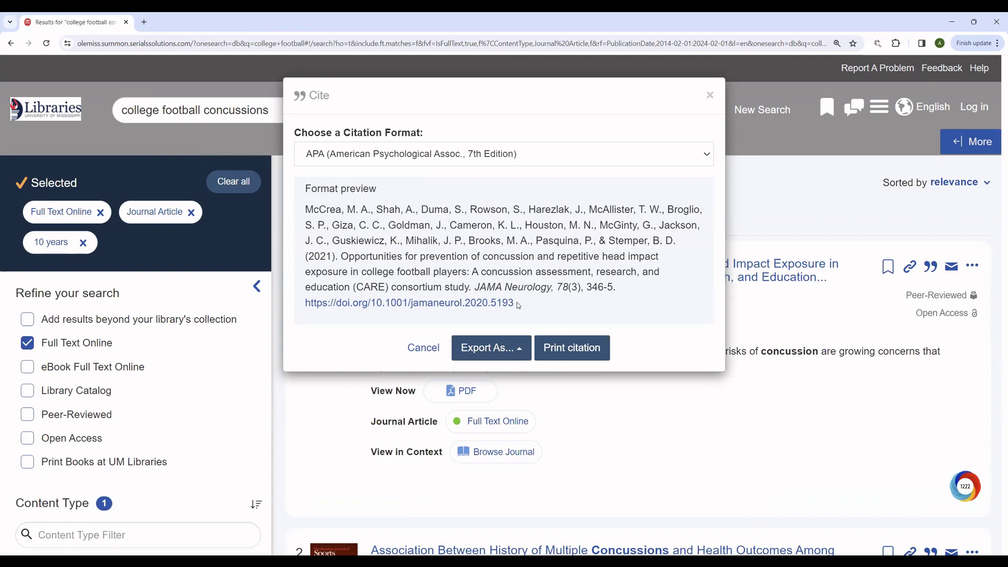
pyautogui.moveTo(518, 305); pyautogui.dragTo(306, 306)
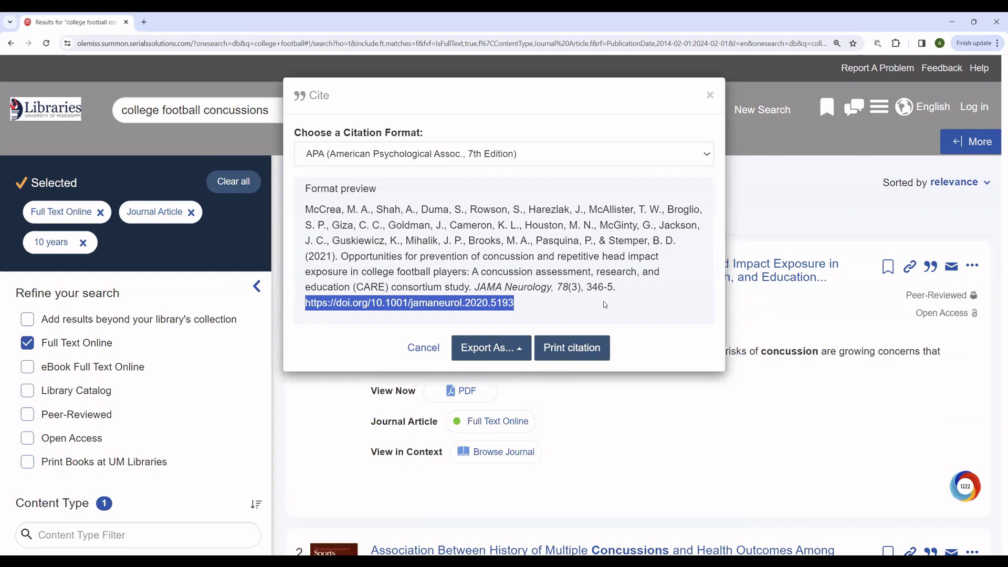
pyautogui.click(711, 96)
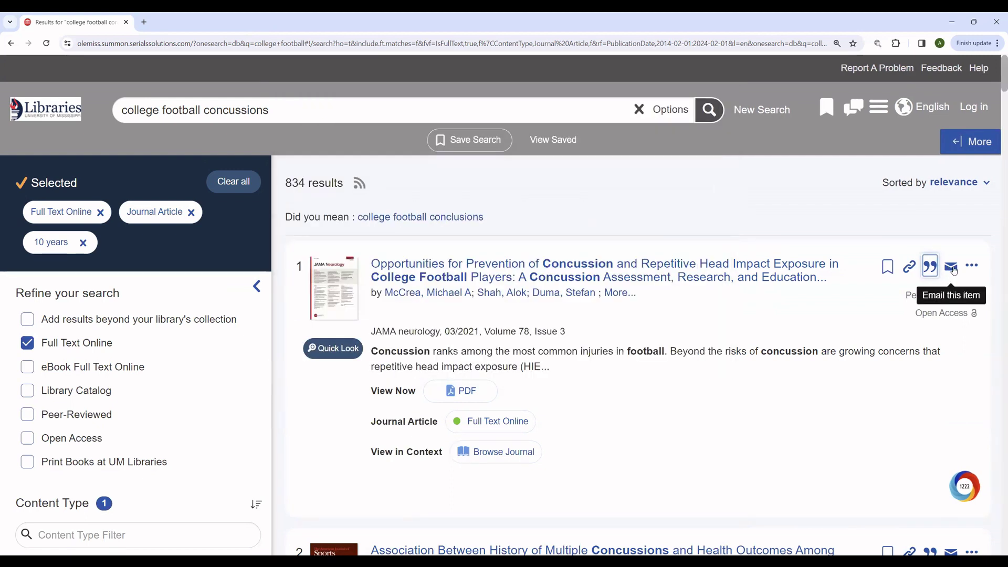
pyautogui.click(952, 268)
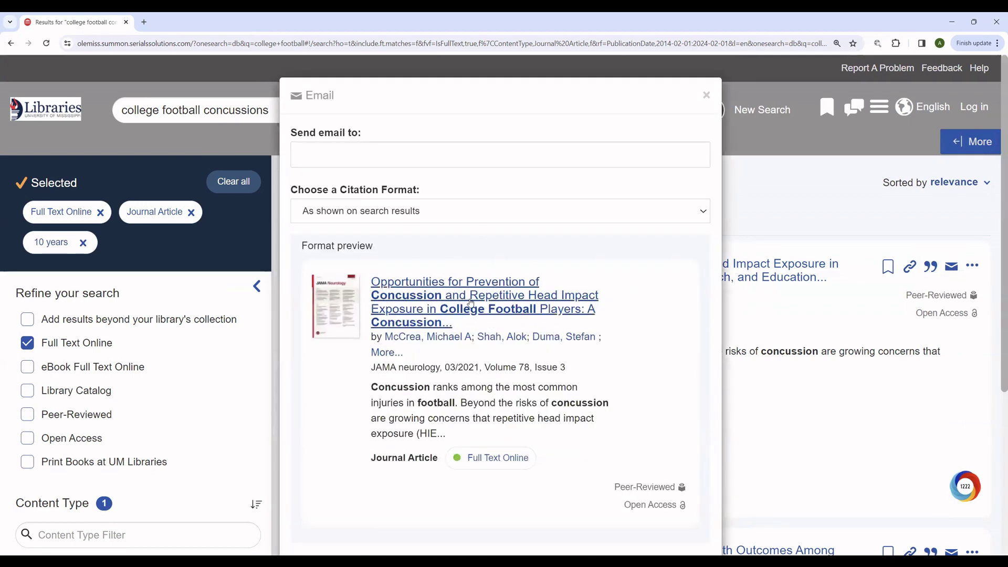
pyautogui.click(707, 96)
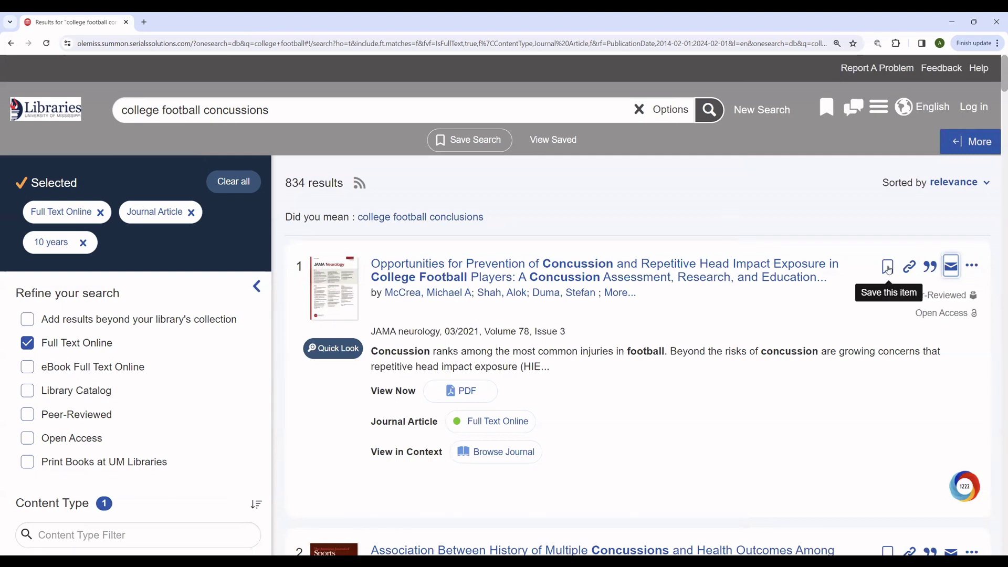
# Step: Save the first two 'college football concussions' results to Saved Items
pyautogui.click(888, 268)
pyautogui.scroll(-5, 888, 271)
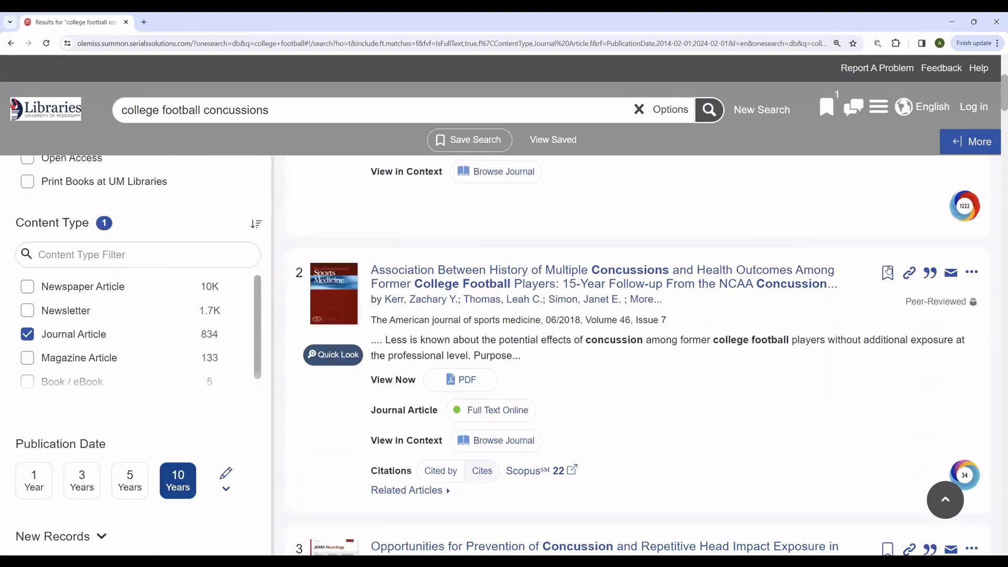
pyautogui.click(891, 261)
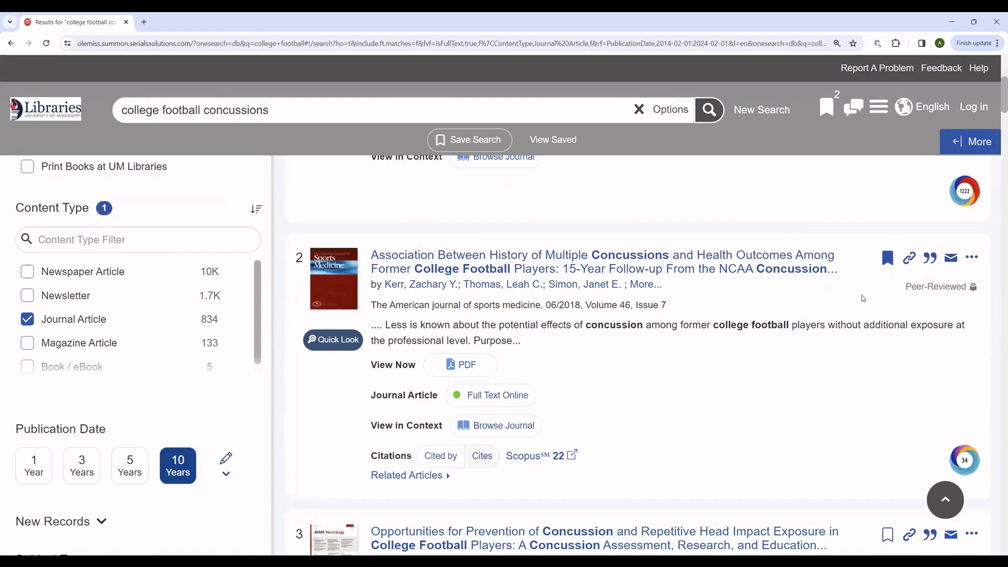
pyautogui.scroll(-4, 863, 296)
pyautogui.scroll(10, 808, 297)
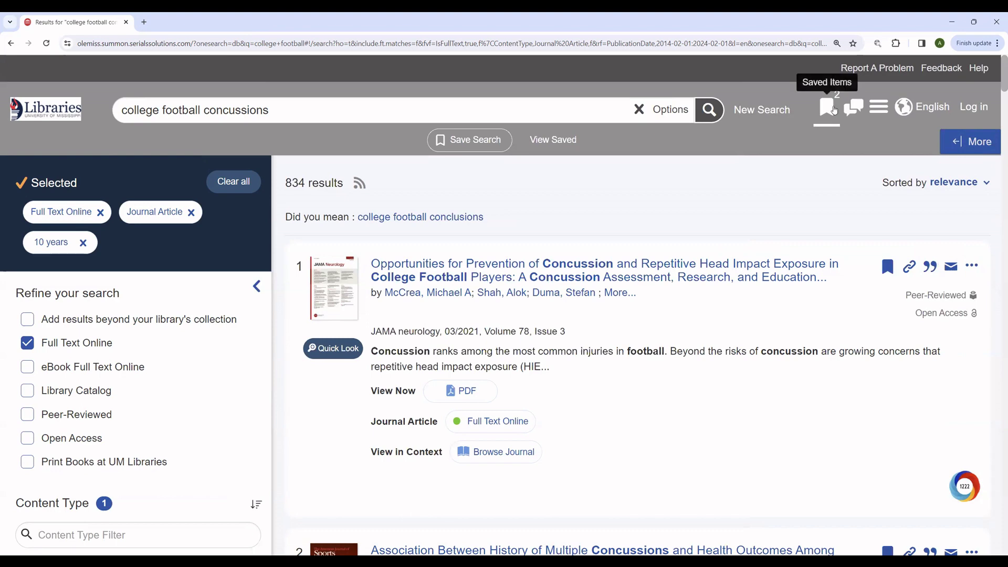
# Step: Search 'college football injury' and save its top two articles, bringing Saved Items to 4
pyautogui.doubleClick(256, 110)
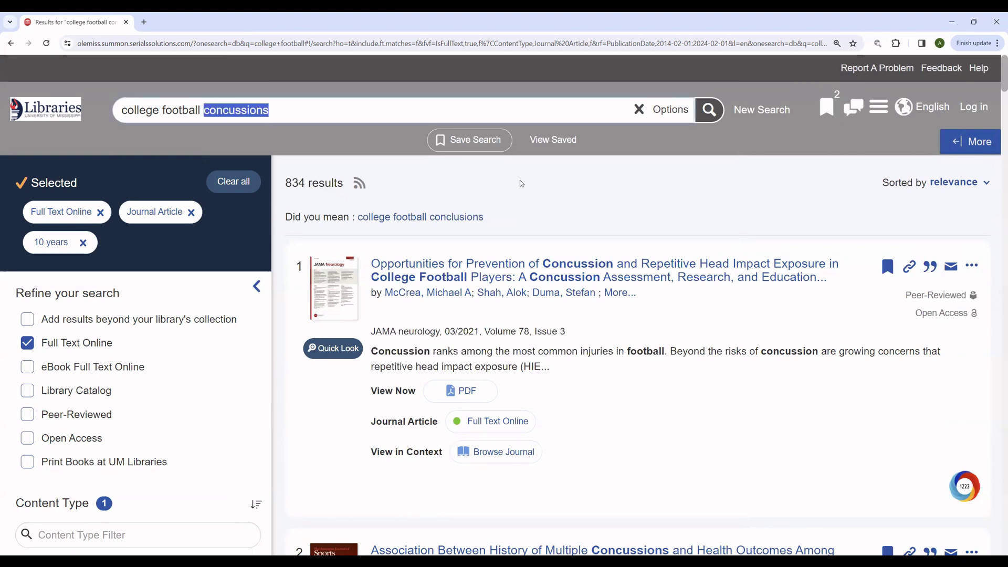
pyautogui.write('injury')
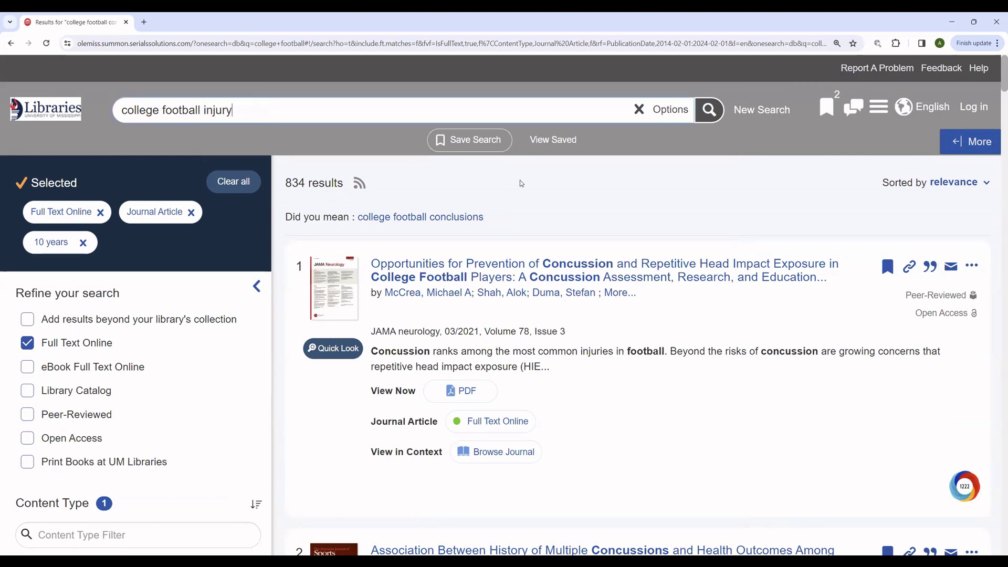
pyautogui.press('Return')
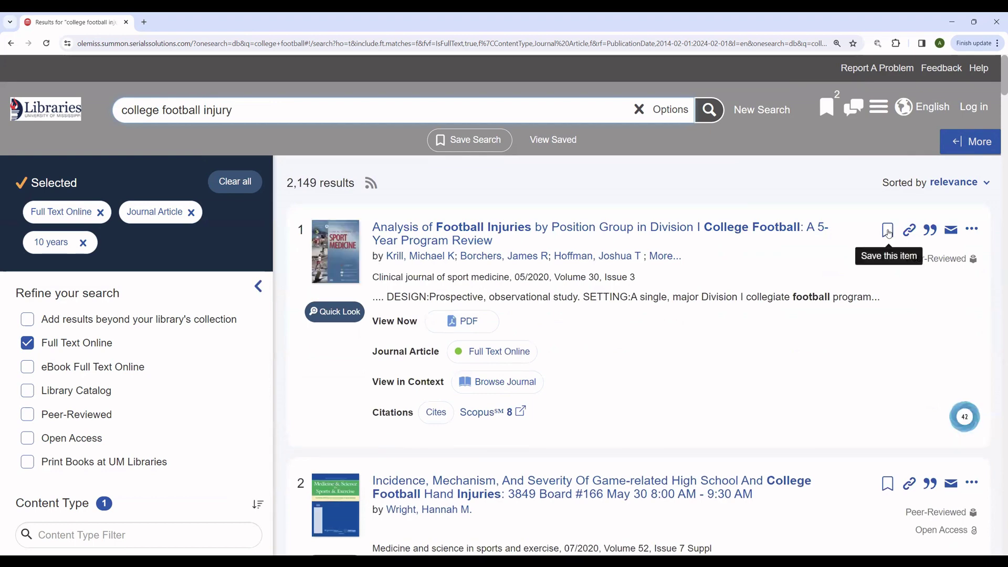
pyautogui.click(888, 232)
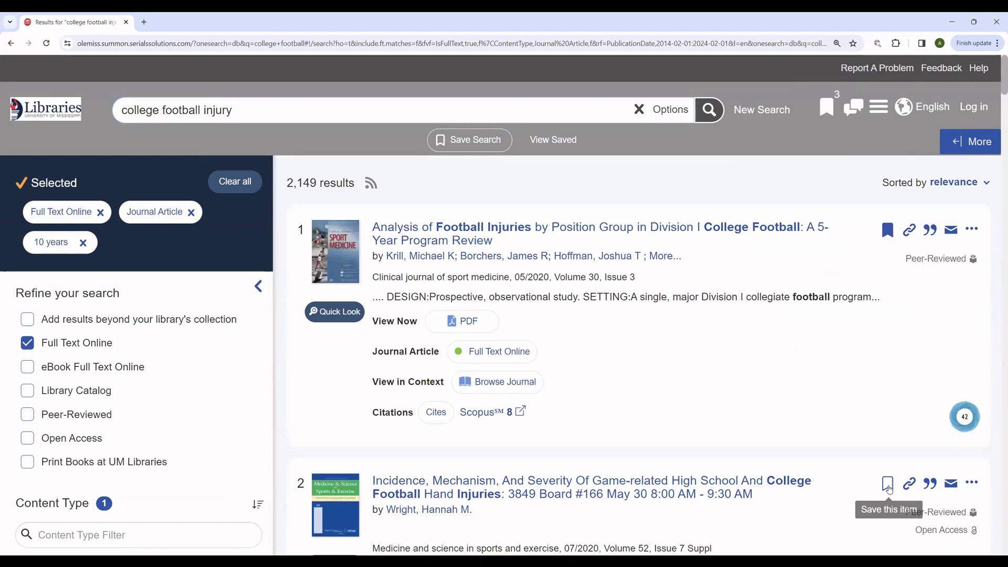
pyautogui.click(890, 486)
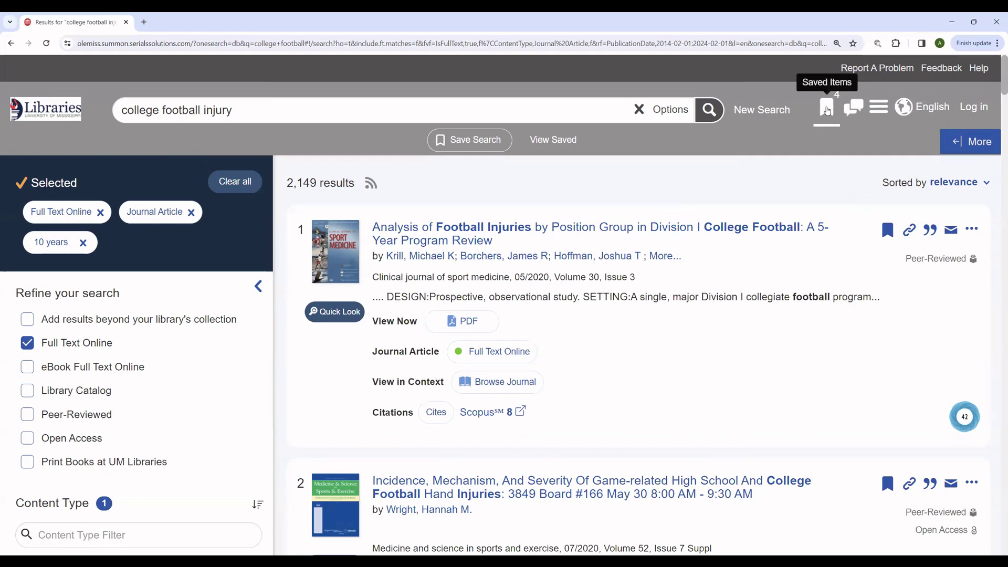
# Step: Open the Saved Items folder with its four articles and highlight the temporary-storage warning
pyautogui.click(827, 110)
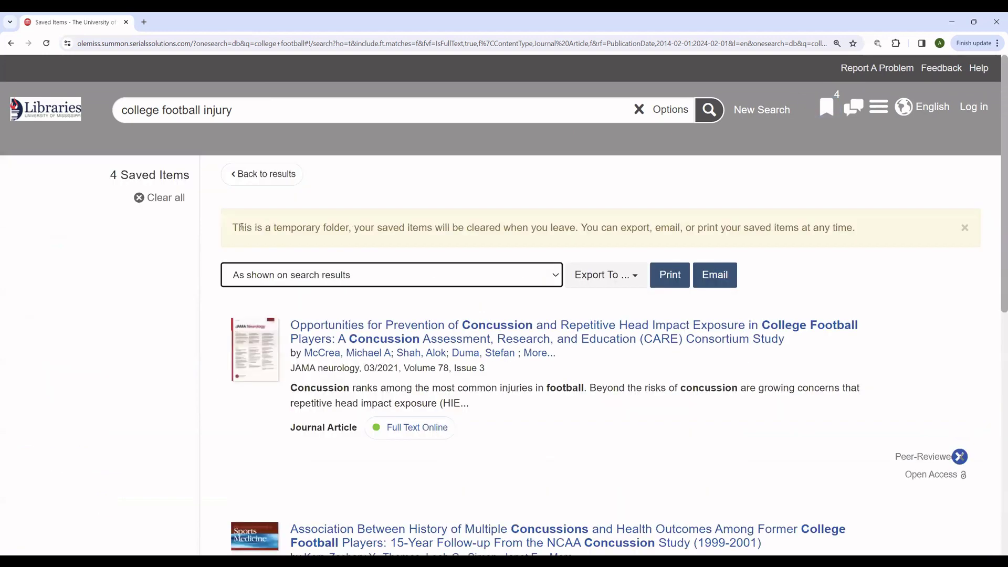
pyautogui.moveTo(232, 228); pyautogui.dragTo(578, 227)
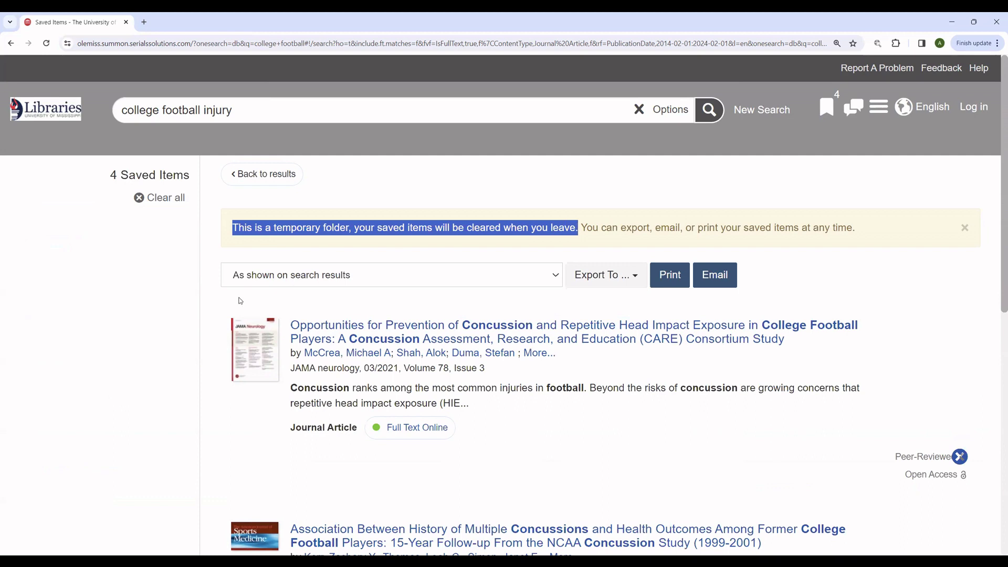
pyautogui.click(166, 339)
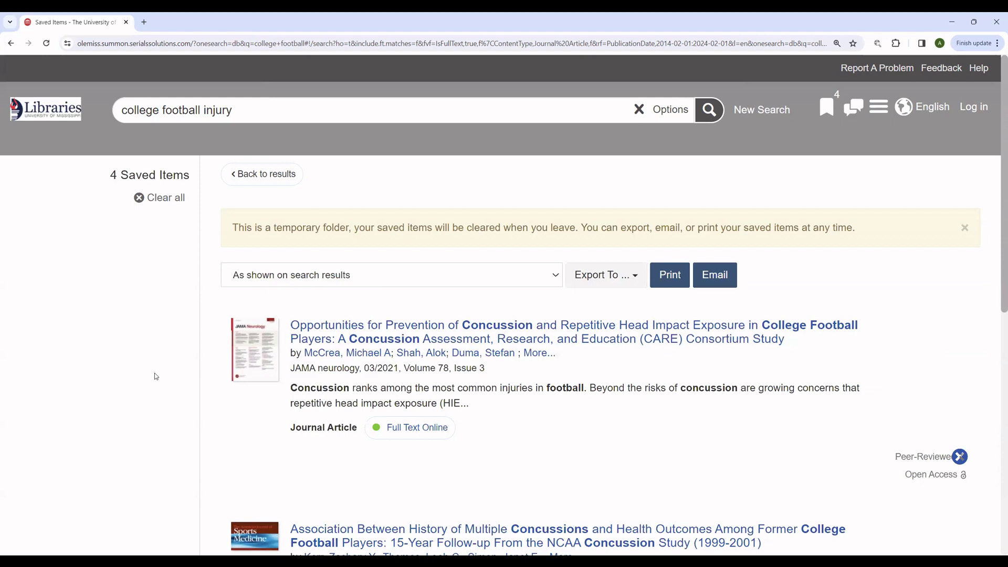
# Step: Switch the saved articles' citation style to APA (American Psychological Assoc., 7th Edition)
pyautogui.click(555, 276)
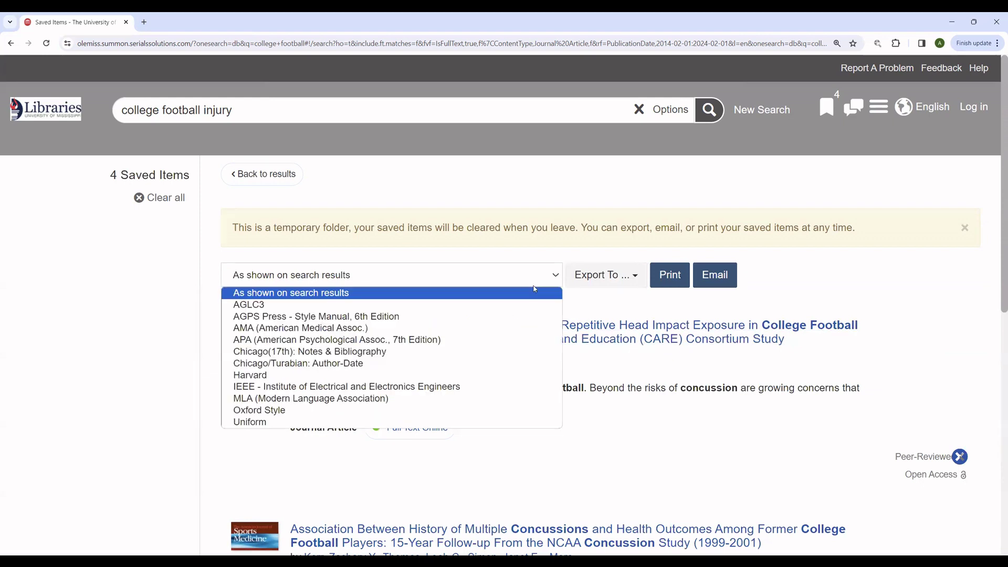
pyautogui.click(511, 345)
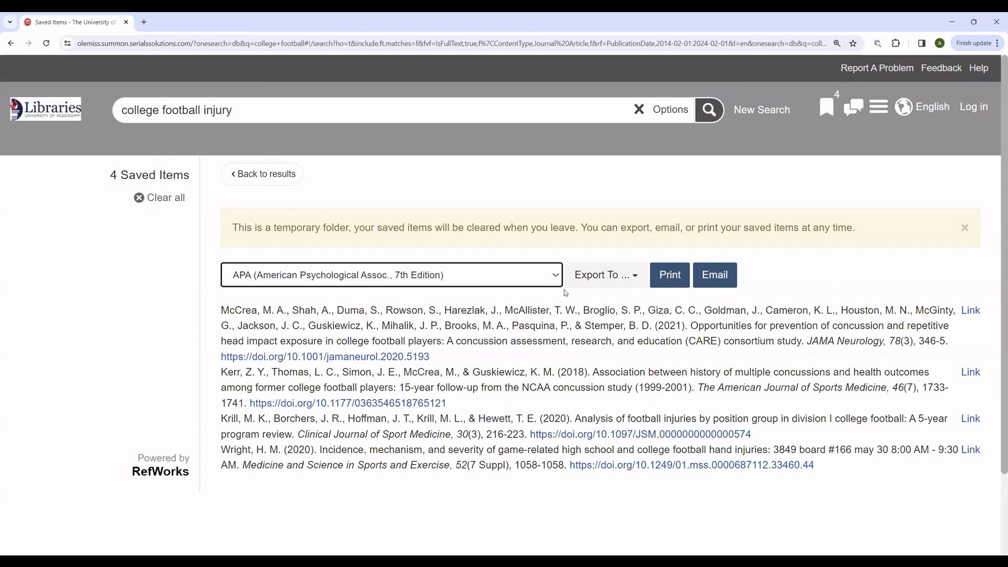
# Step: Start an email of the saved citations with the recipient's address and message 'NOT SPAM'
pyautogui.click(728, 275)
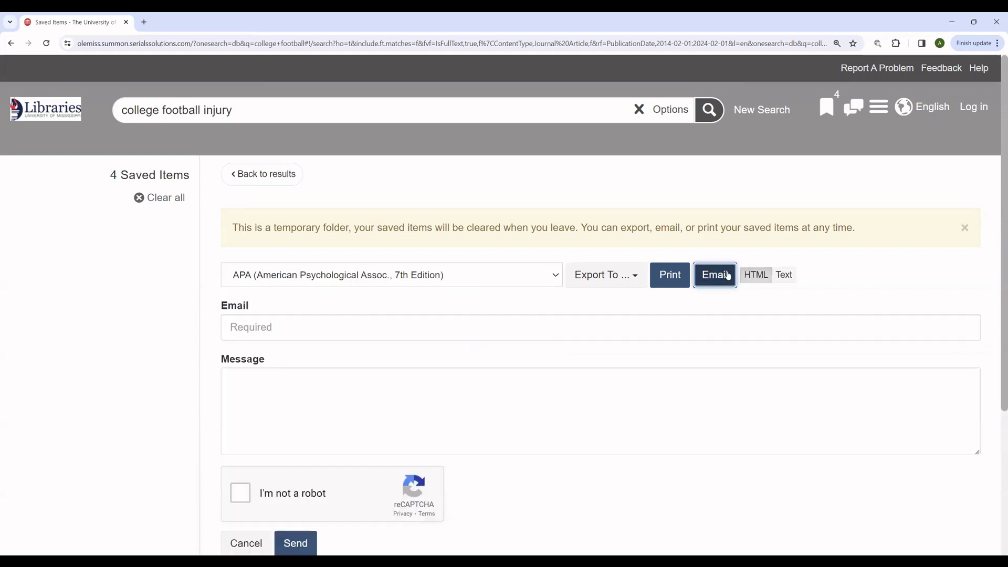
pyautogui.click(485, 326)
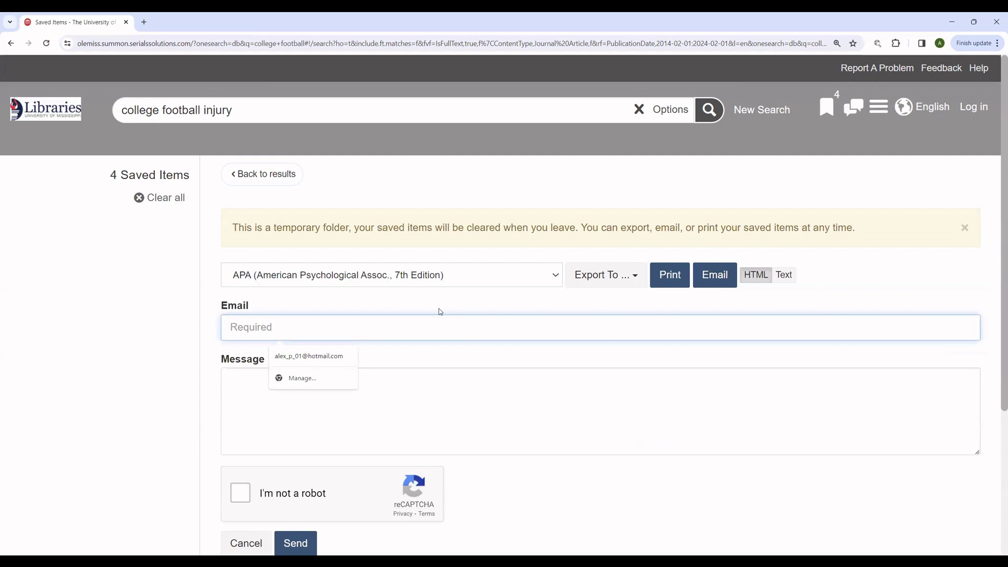
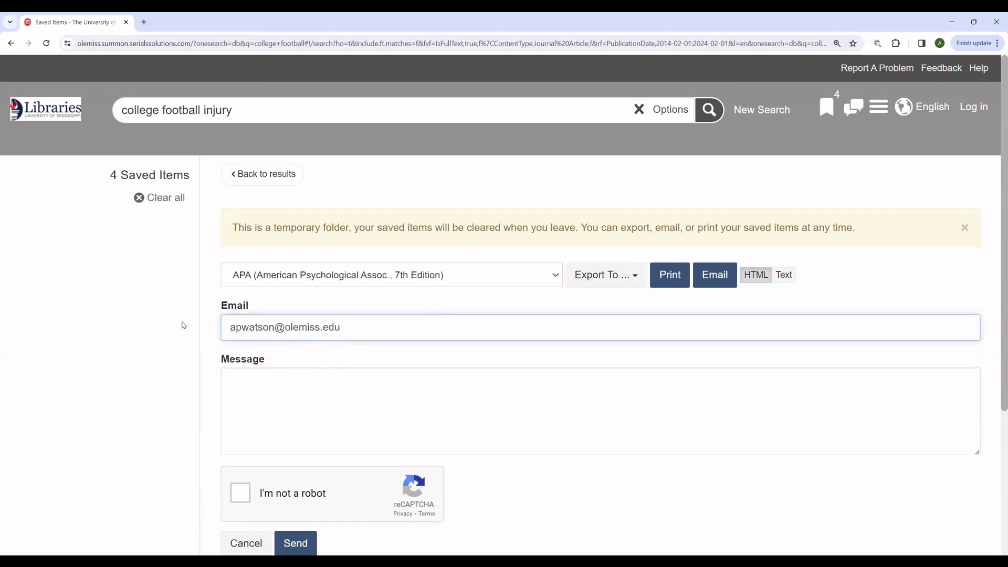
pyautogui.click(183, 325)
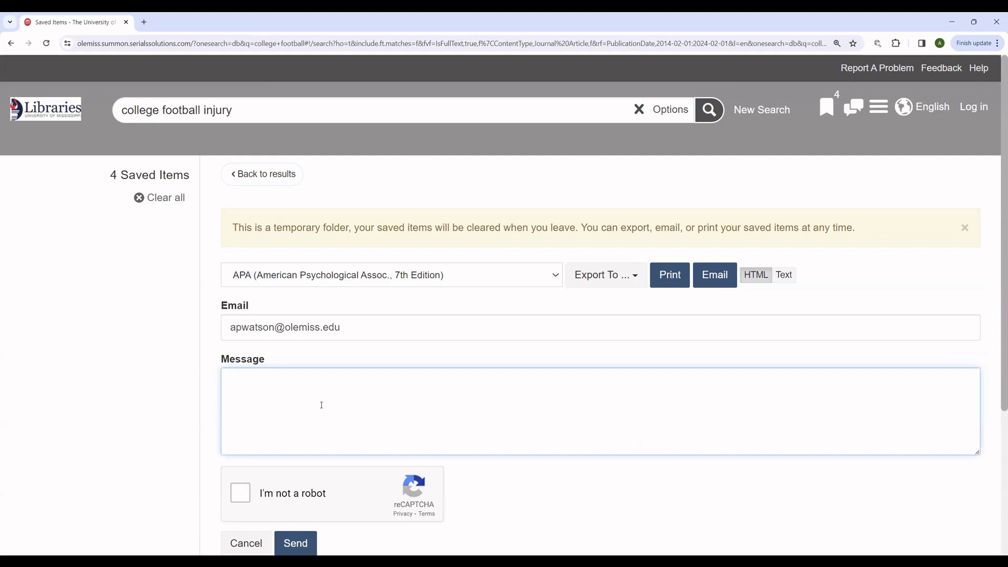
pyautogui.write('NOT SPAM')
# Step: Pass the reCAPTCHA motorcycle image challenge and send the citations email
pyautogui.scroll(-1, 247, 450)
pyautogui.click(246, 447)
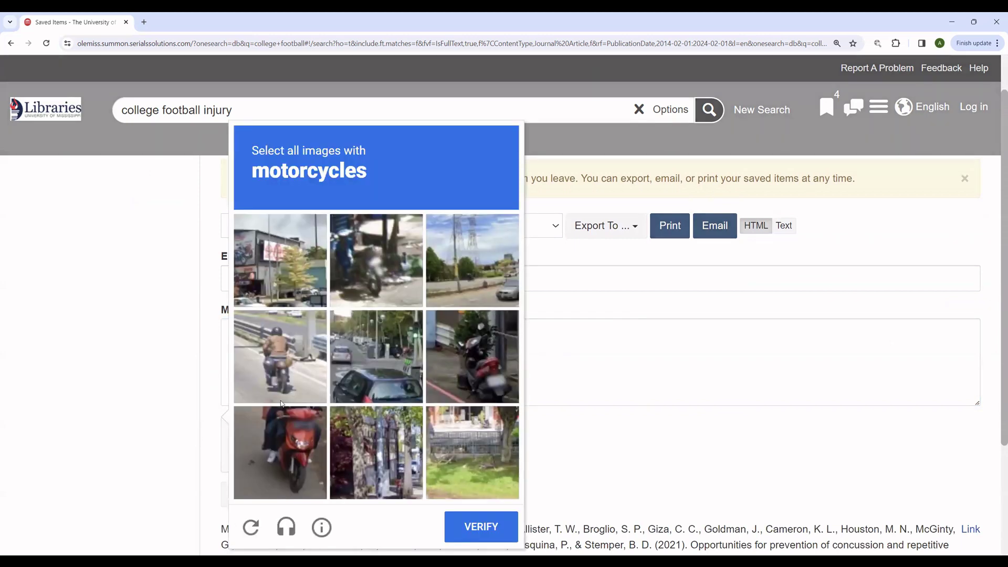
pyautogui.click(383, 251)
pyautogui.click(277, 361)
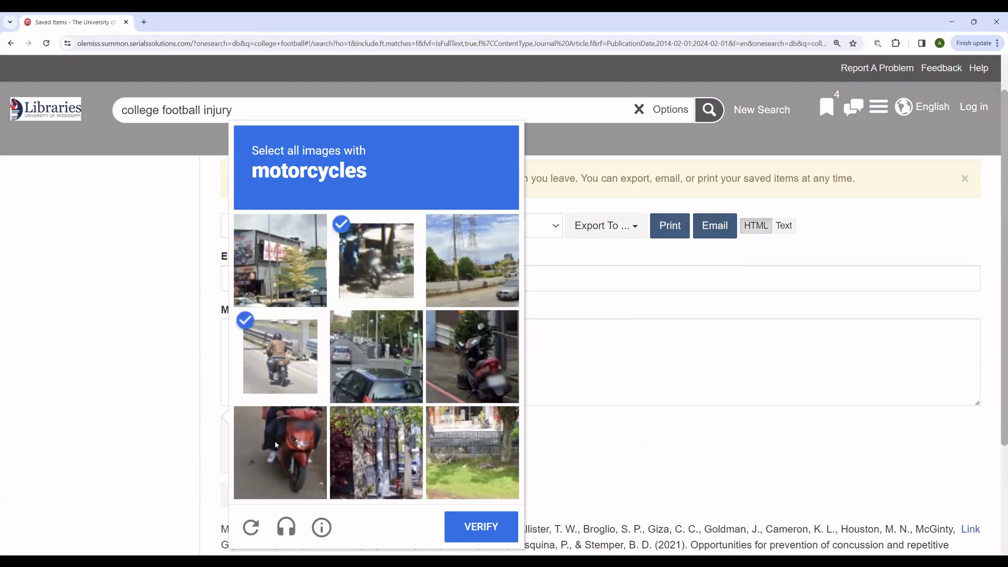
pyautogui.click(281, 451)
pyautogui.click(465, 346)
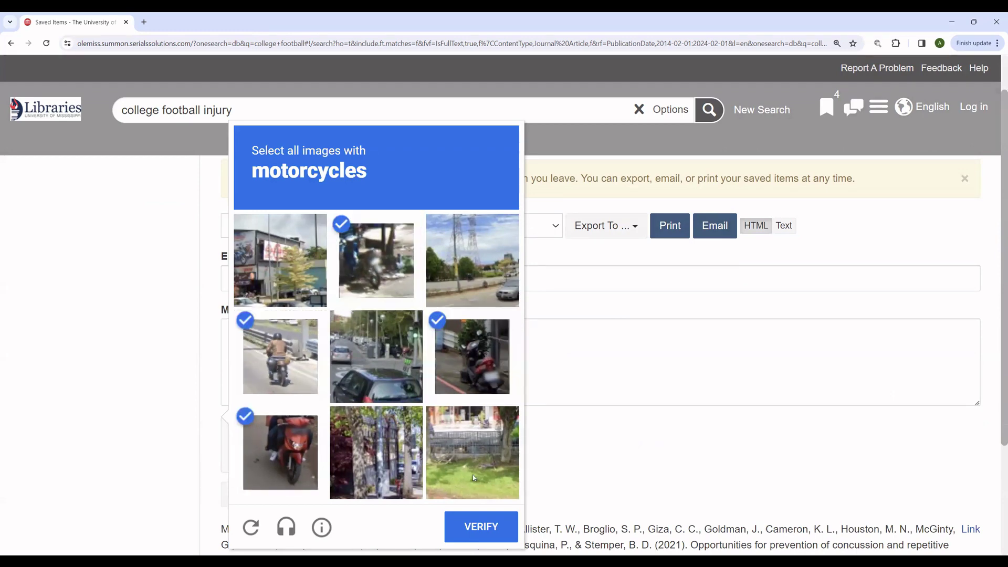
pyautogui.click(487, 517)
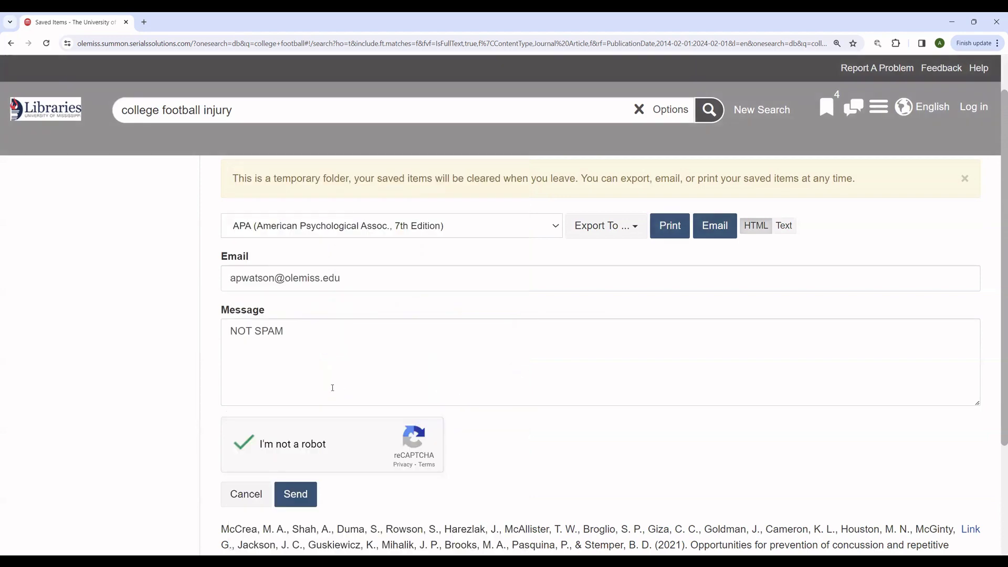
pyautogui.click(296, 495)
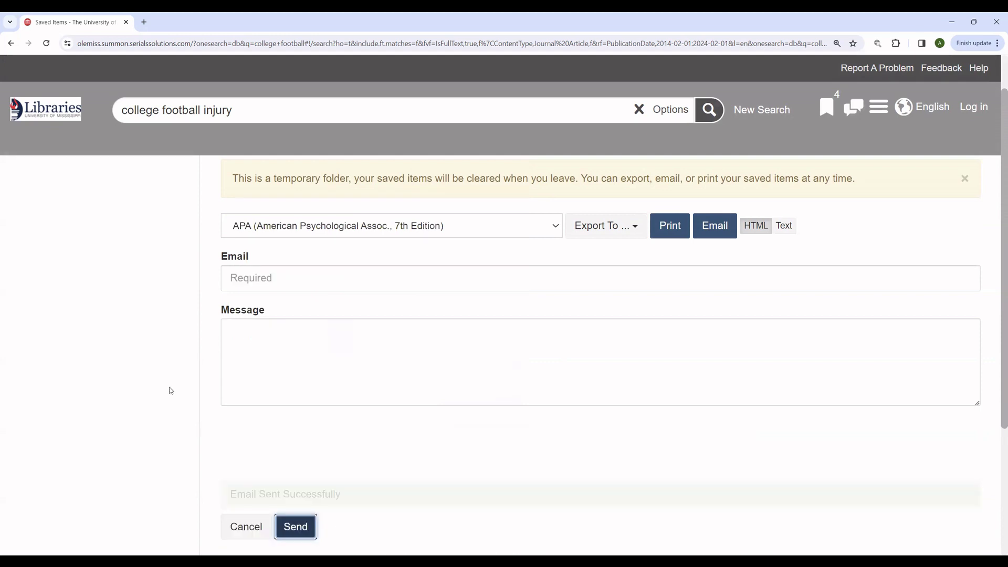
# Step: Highlight the 'Email Sent Successfully' confirmation, then return to the Libraries homepage via the logo
pyautogui.moveTo(344, 497); pyautogui.dragTo(231, 495)
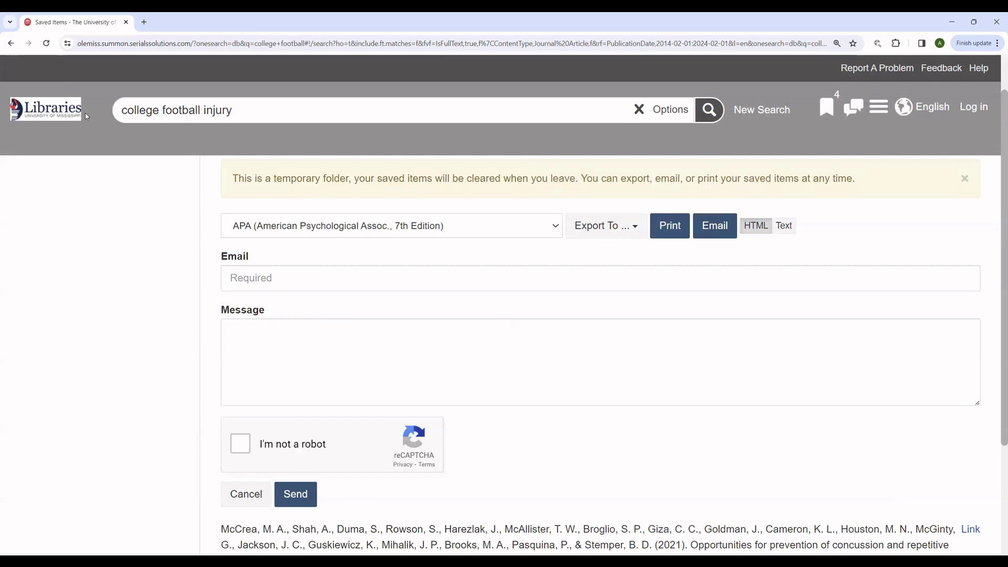
pyautogui.click(52, 116)
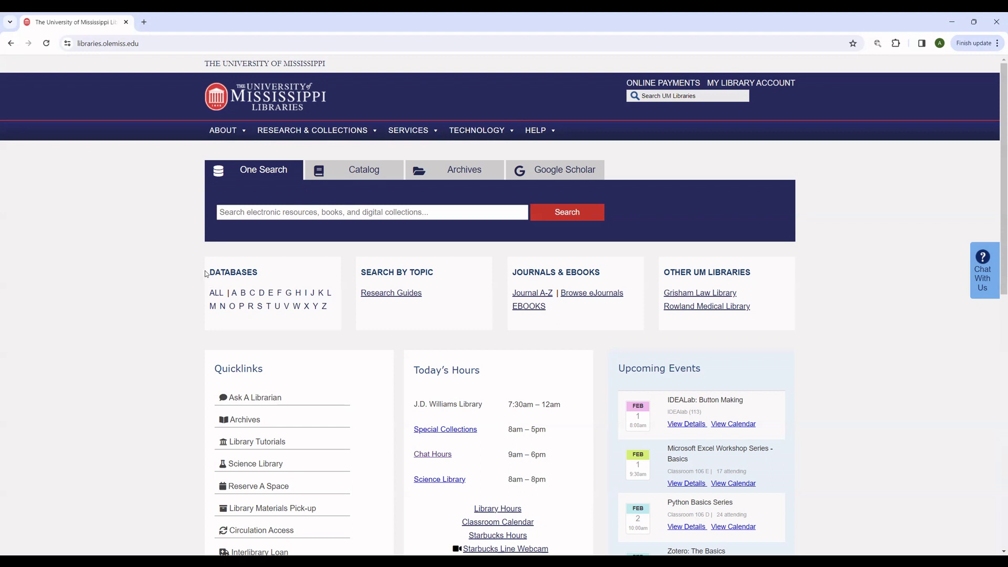
pyautogui.moveTo(209, 271); pyautogui.dragTo(331, 307)
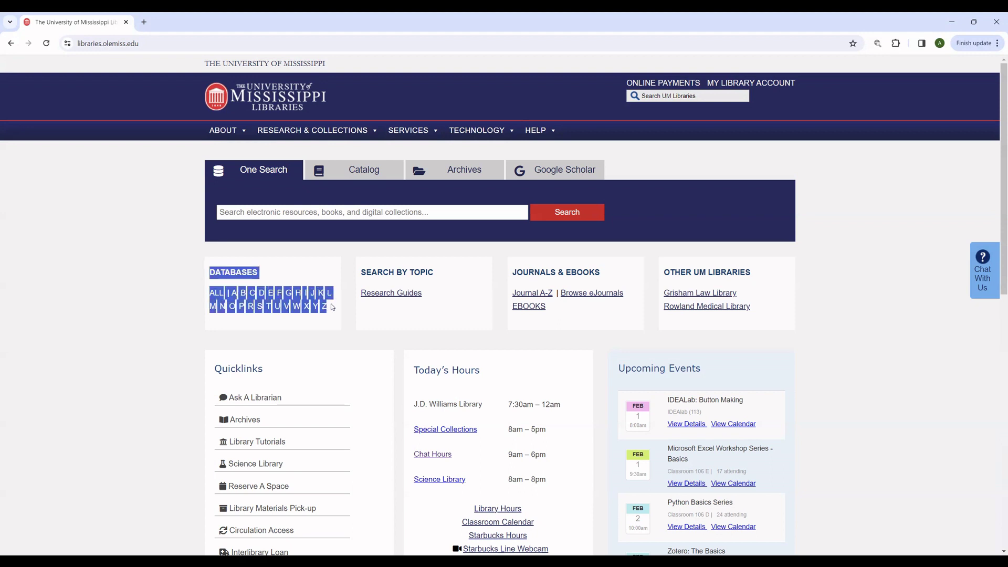
pyautogui.click(185, 330)
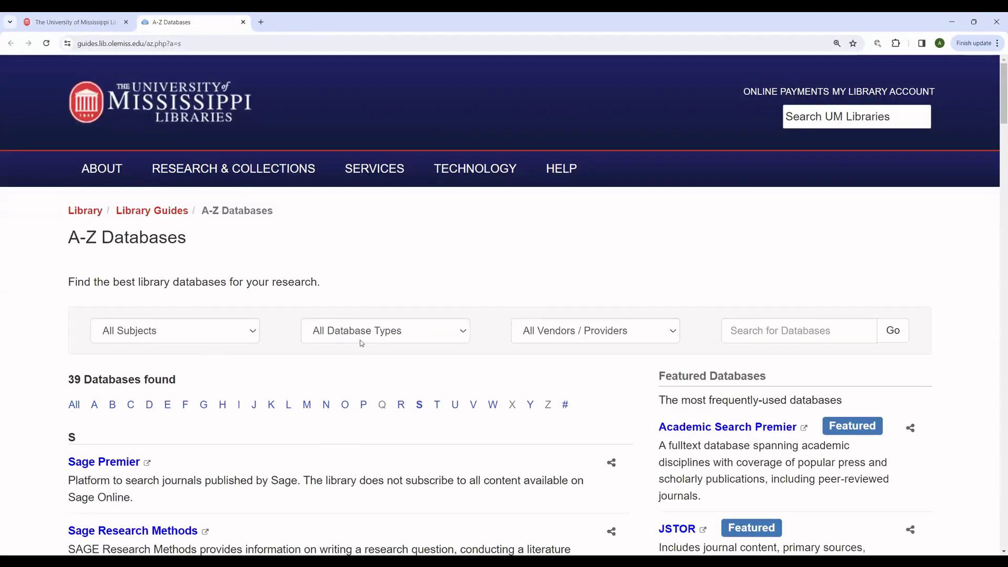
pyautogui.hotkey('ctrl', 'f')
pyautogui.write('stat')
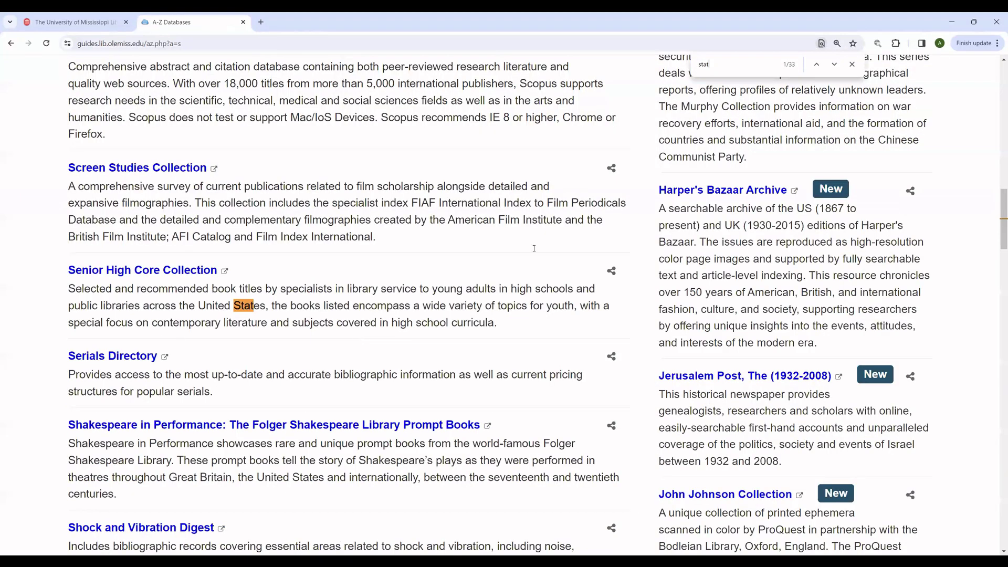
pyautogui.write('ista')
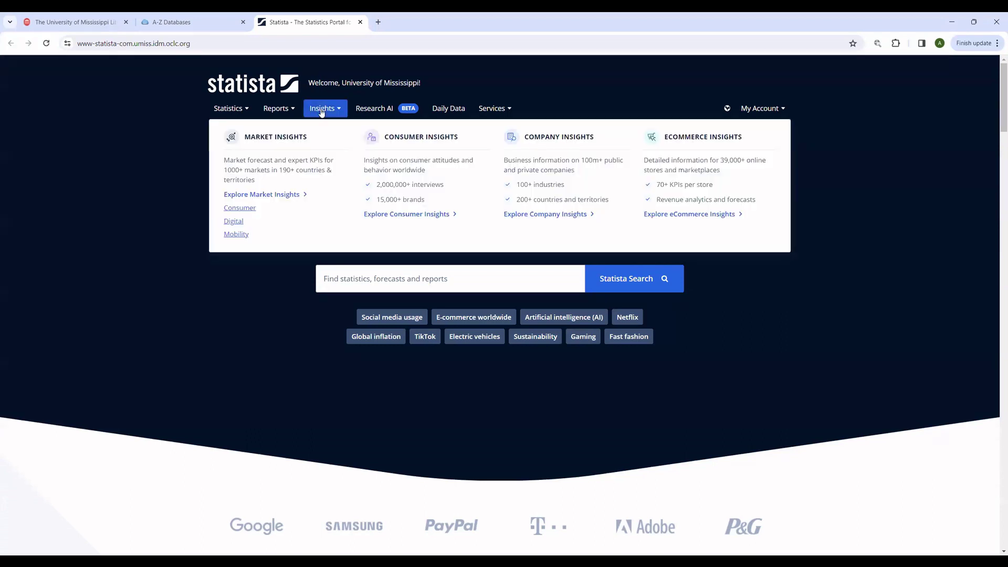
pyautogui.click(360, 22)
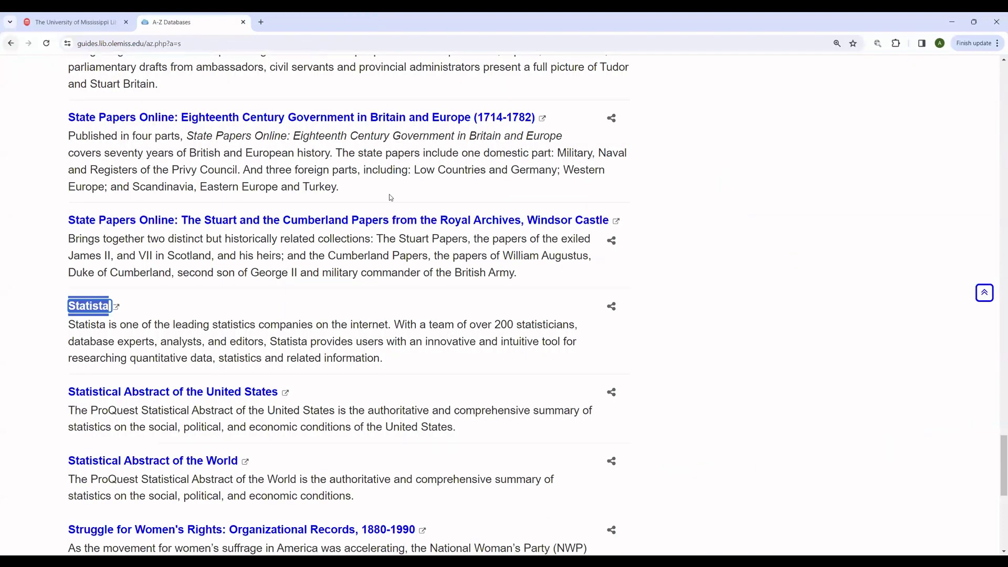
pyautogui.click(14, 47)
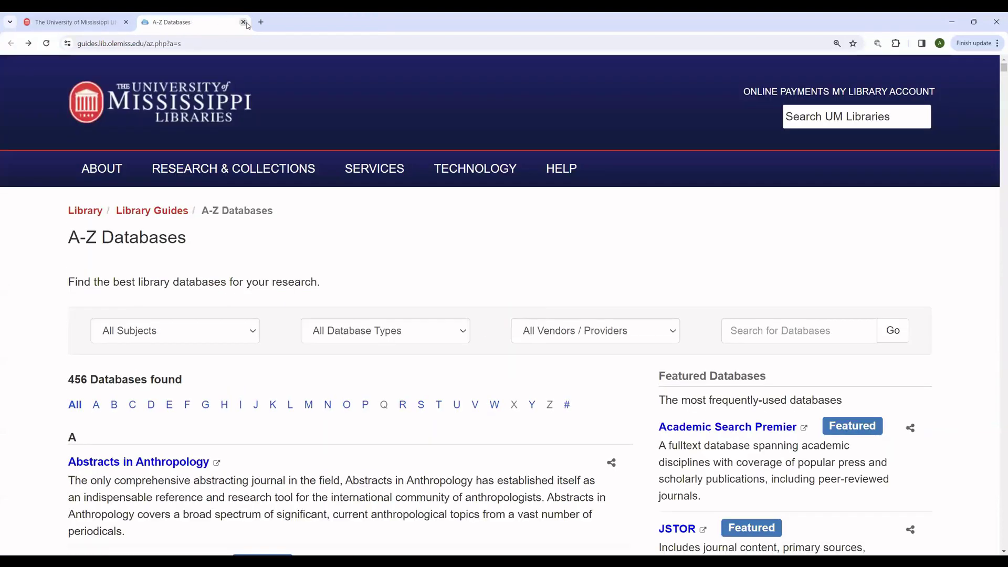
pyautogui.click(242, 22)
pyautogui.moveTo(400, 293); pyautogui.dragTo(391, 297)
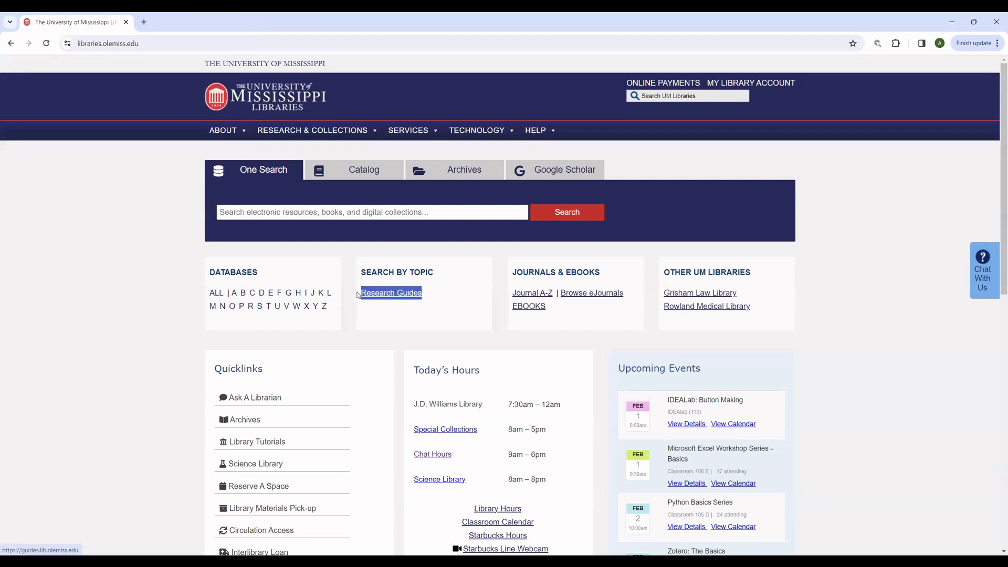
pyautogui.click(391, 297)
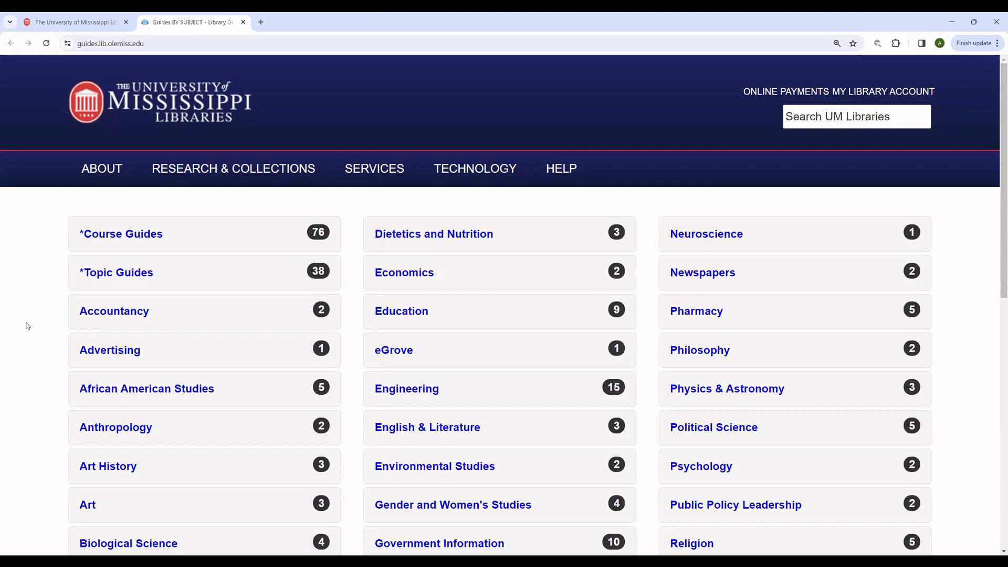
pyautogui.scroll(-5, 27, 326)
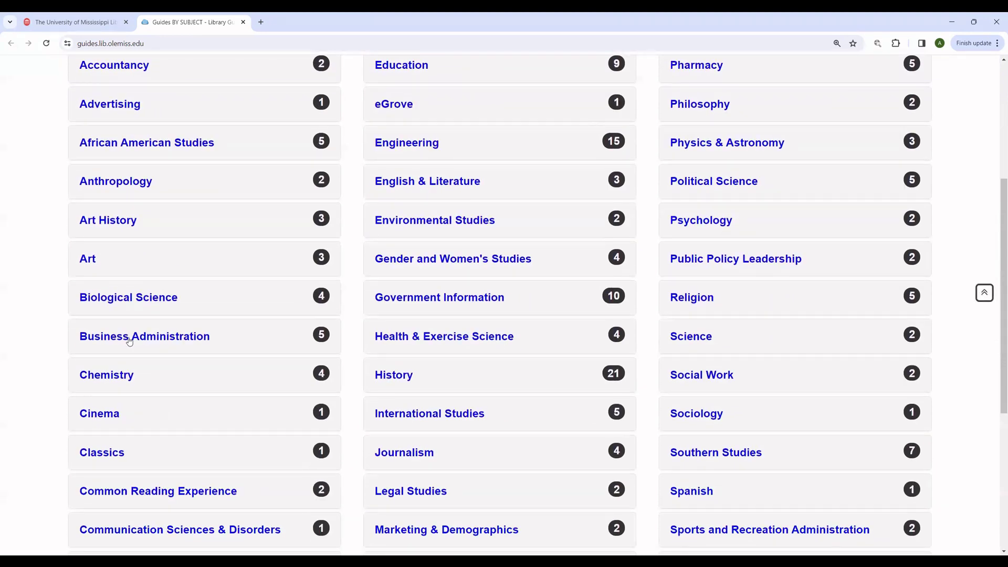
pyautogui.click(153, 341)
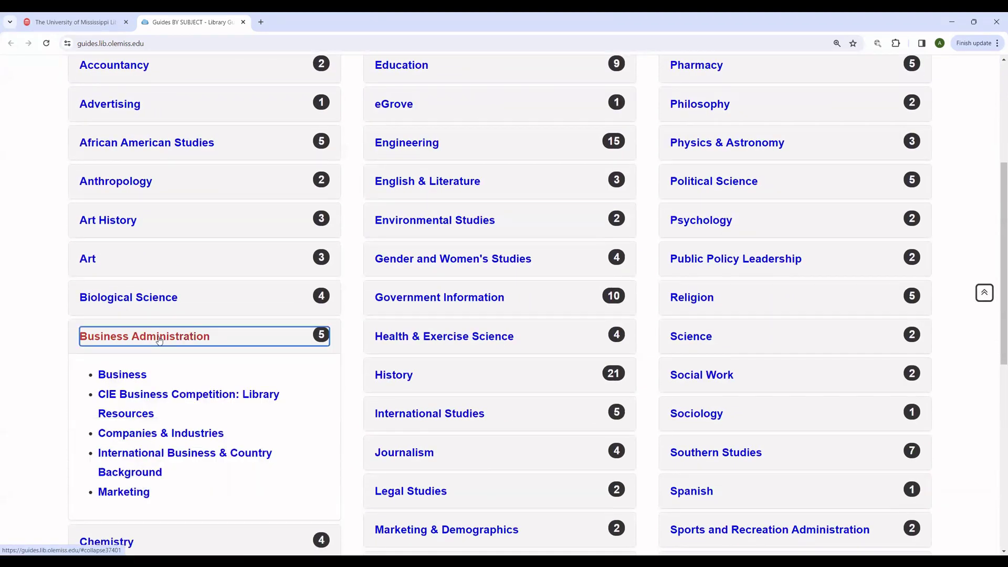
pyautogui.click(135, 372)
pyautogui.click(124, 491)
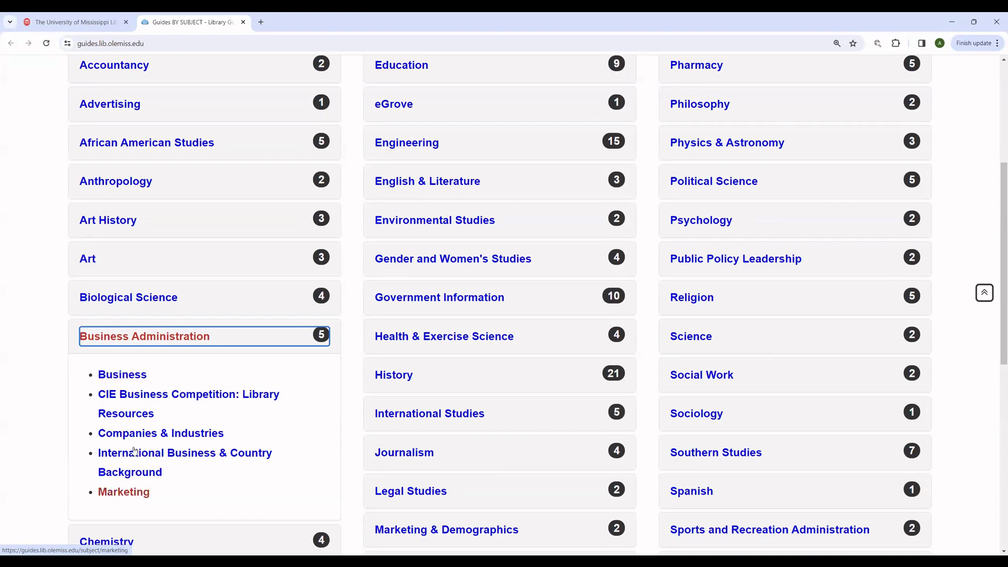
pyautogui.click(131, 375)
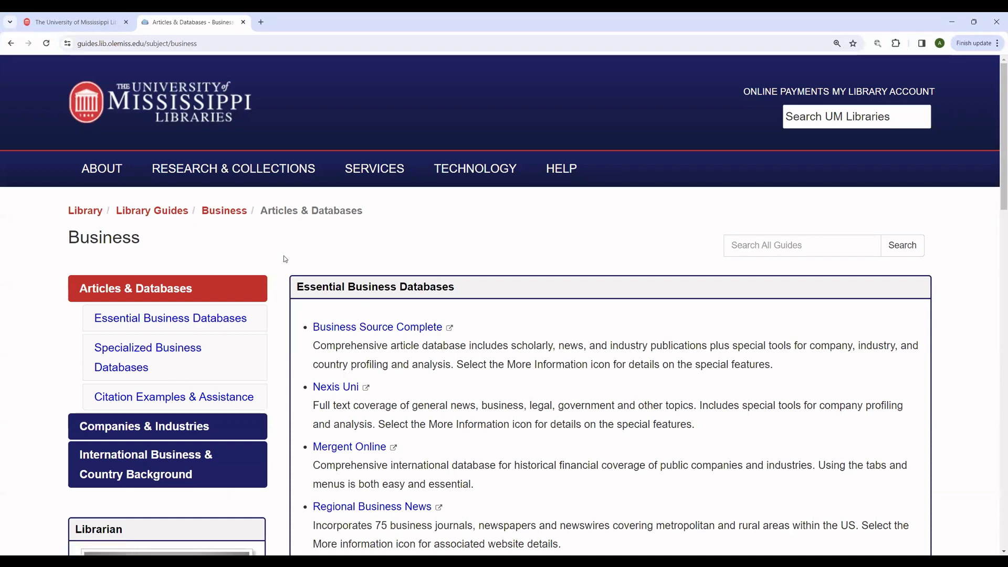
pyautogui.scroll(-1, 285, 260)
pyautogui.scroll(-3, 286, 260)
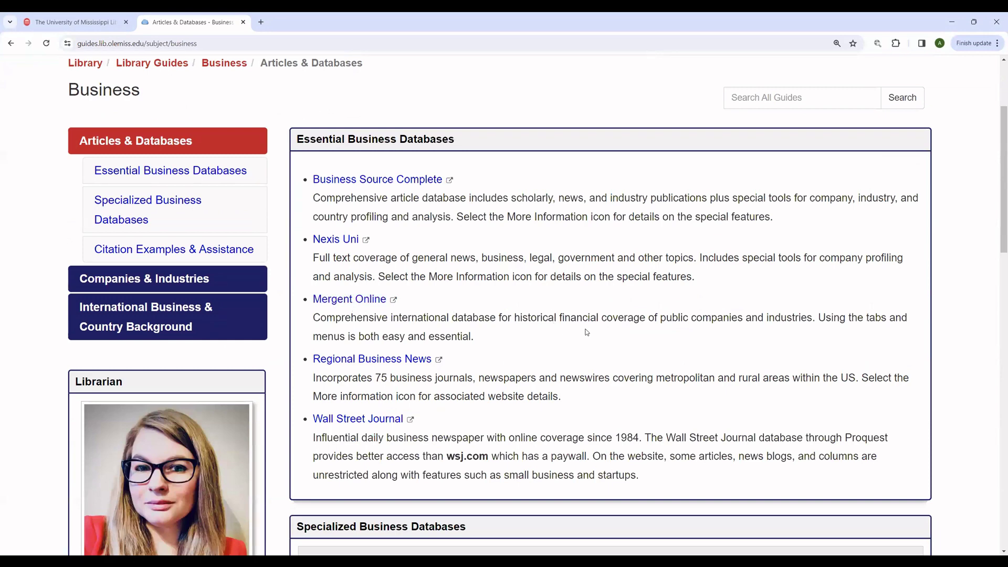
pyautogui.scroll(-3, 587, 332)
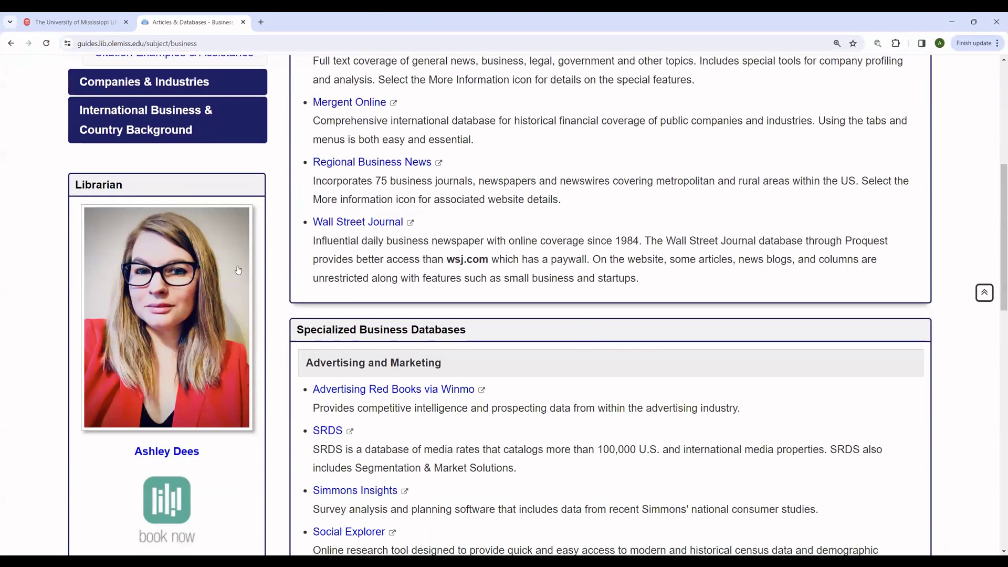
pyautogui.scroll(-1, 238, 270)
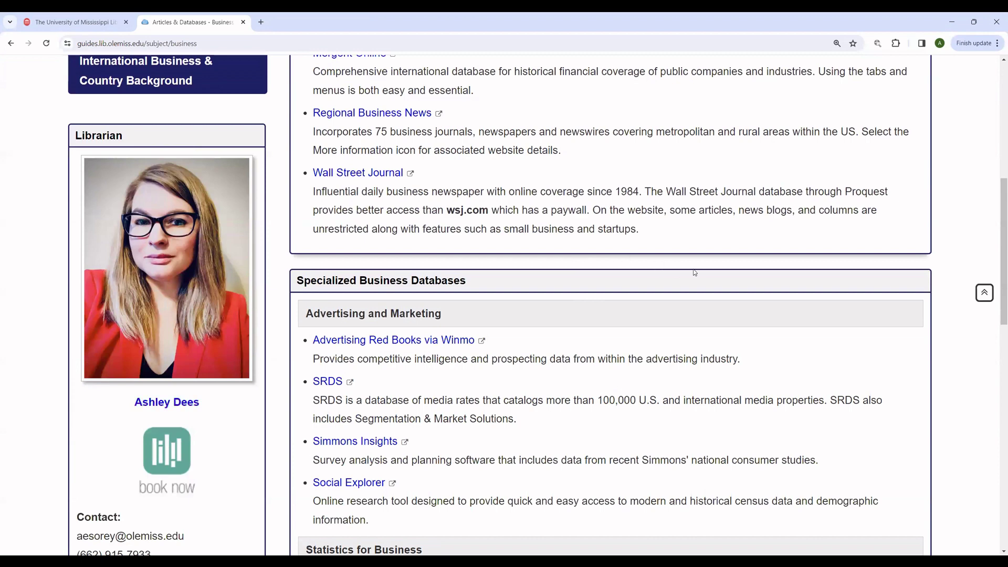
pyautogui.scroll(-3, 694, 272)
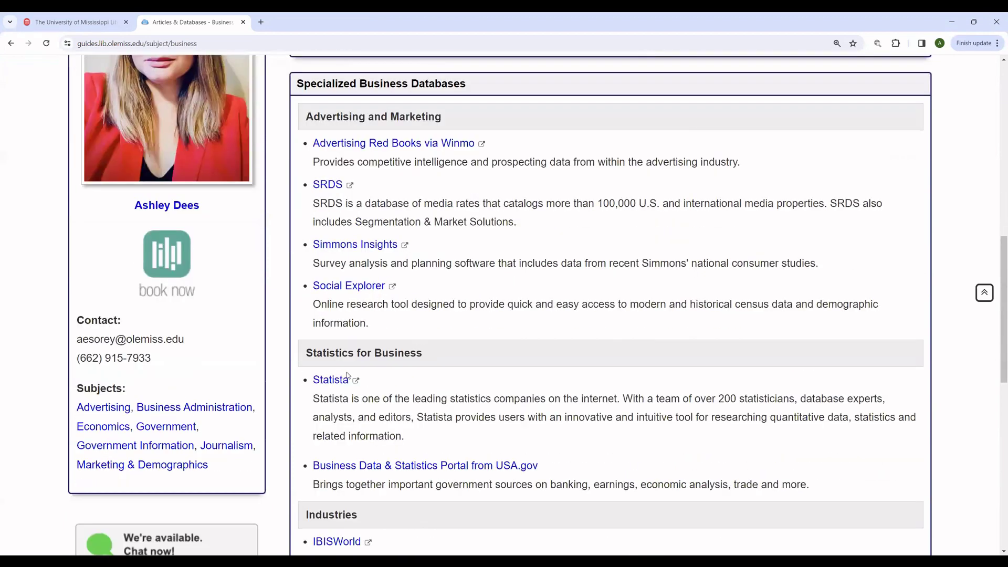
pyautogui.moveTo(349, 379); pyautogui.dragTo(316, 385)
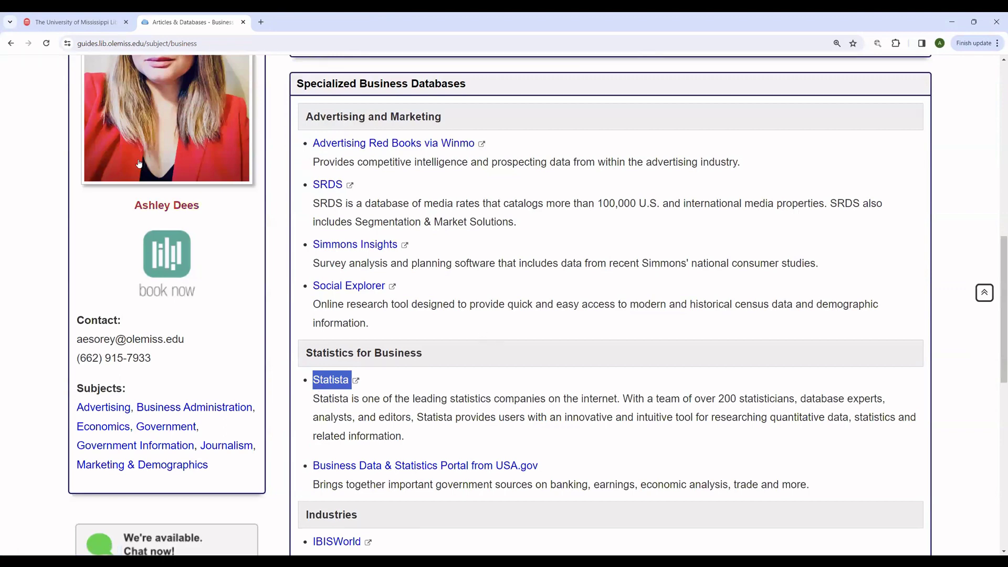
pyautogui.click(10, 44)
# Step: Expand the Course Guides list on Guides by Subject and scroll down to the WRIT courses
pyautogui.scroll(2, 198, 223)
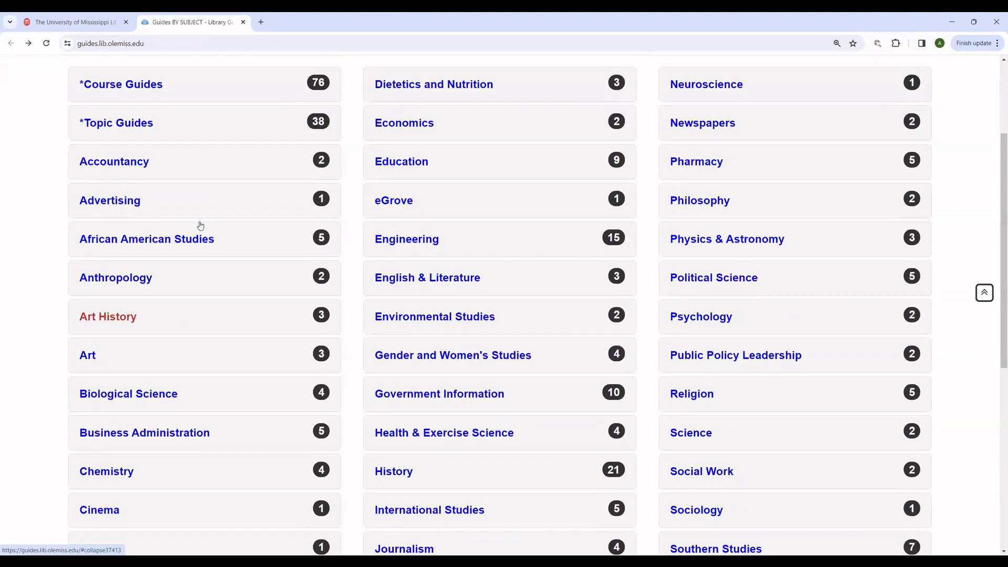
pyautogui.scroll(1, 200, 226)
pyautogui.scroll(-1, 361, 196)
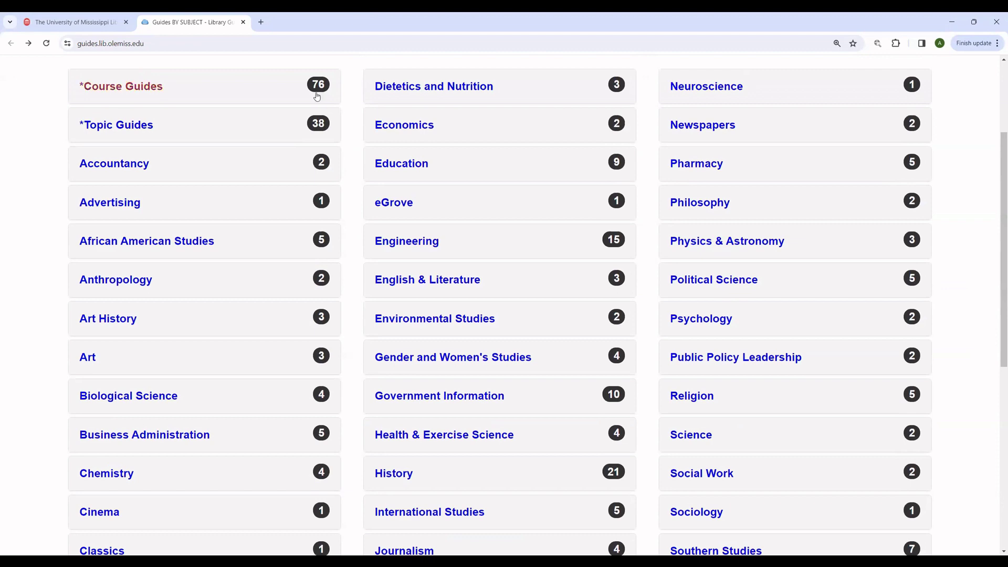
pyautogui.click(121, 90)
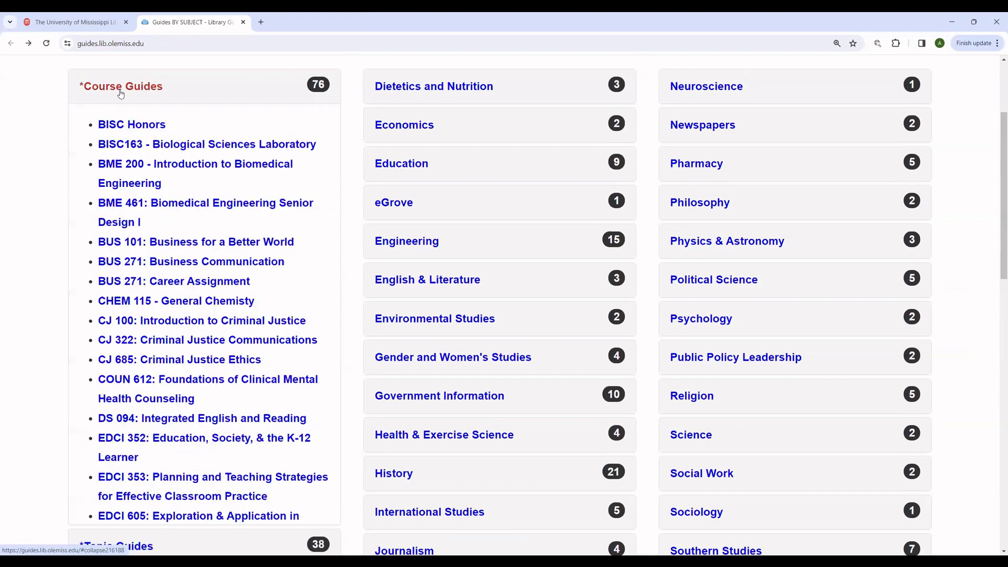
pyautogui.scroll(-5, 51, 202)
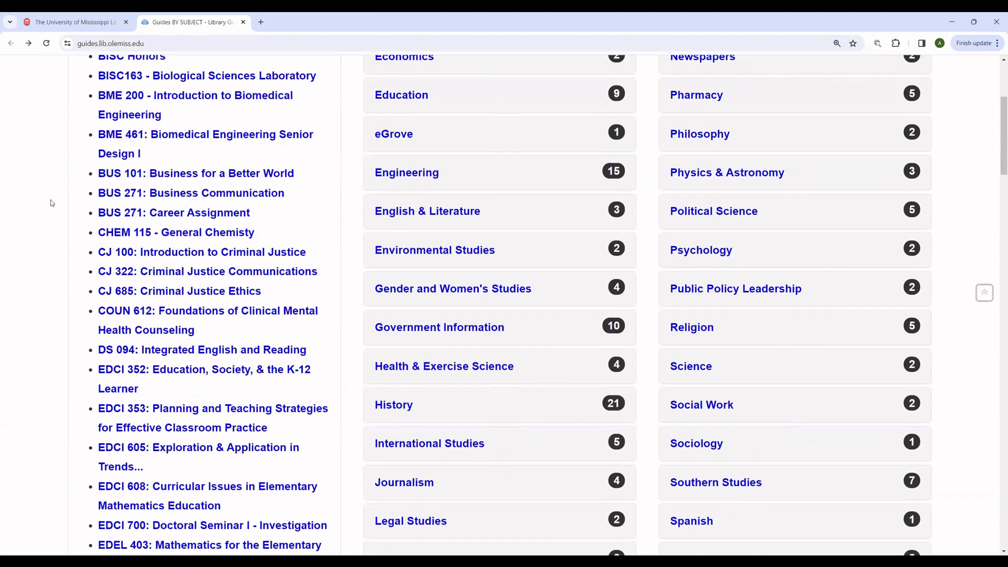
pyautogui.scroll(-1, 51, 203)
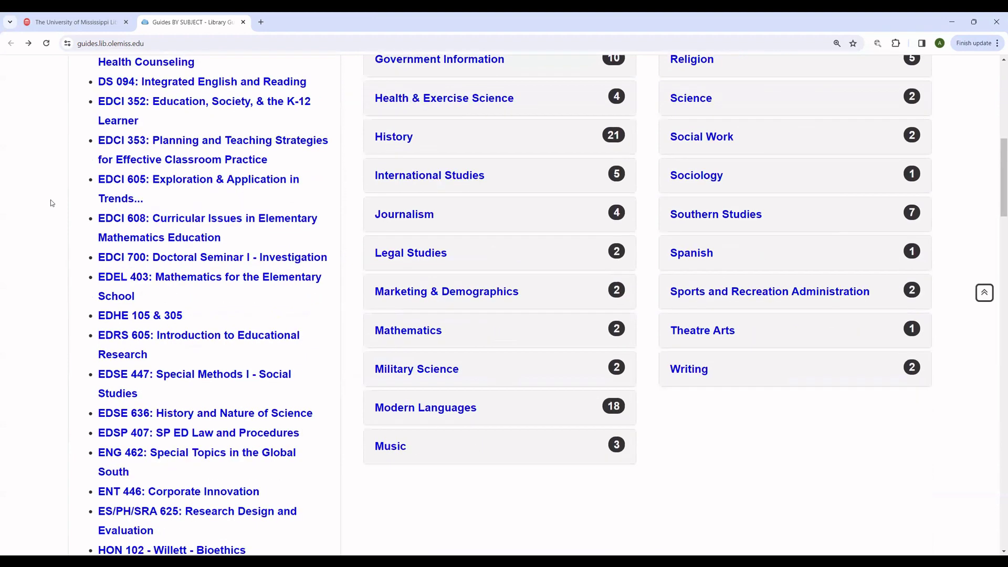
pyautogui.scroll(-7, 51, 201)
pyautogui.scroll(-8, 51, 201)
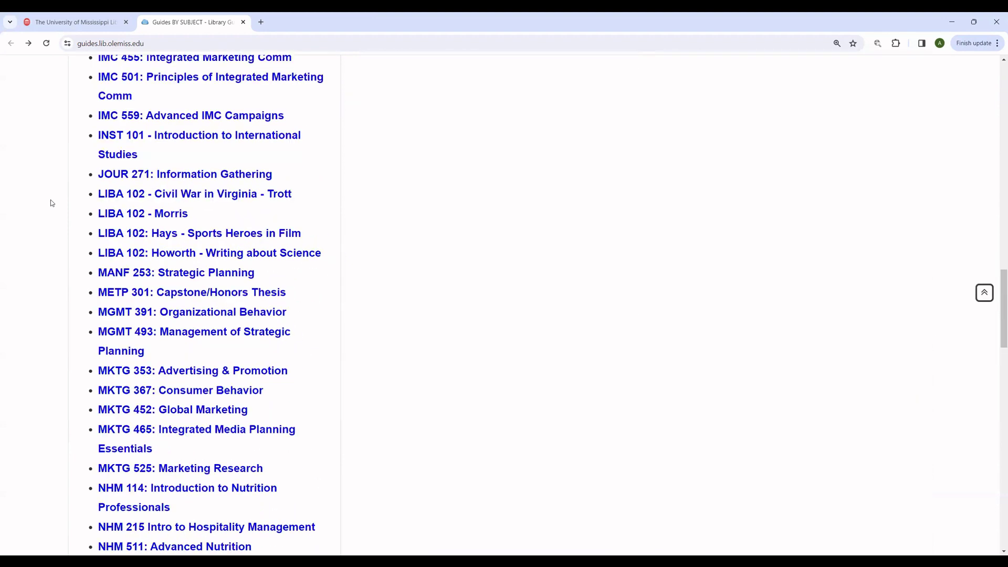
pyautogui.scroll(-8, 51, 202)
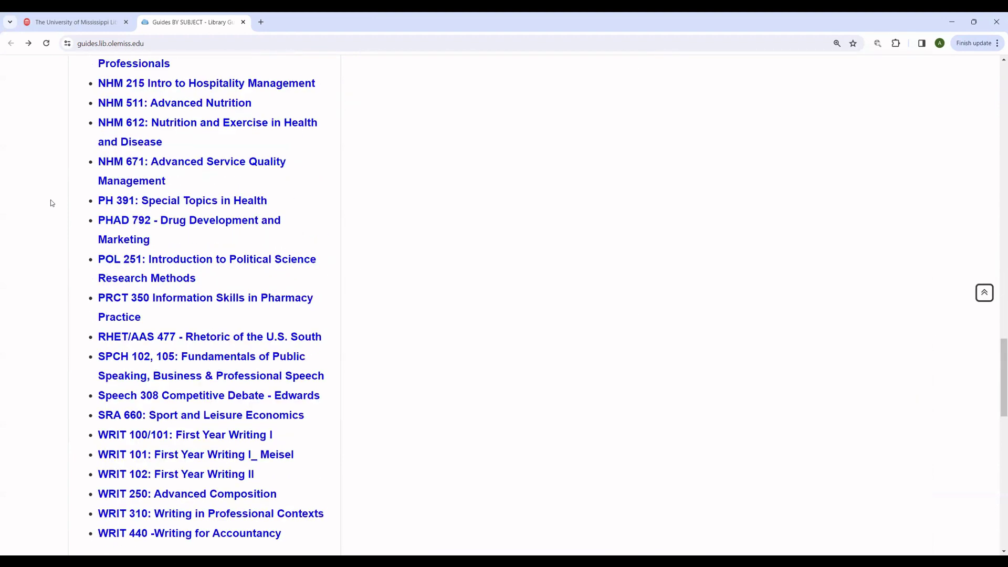
pyautogui.scroll(-2, 51, 203)
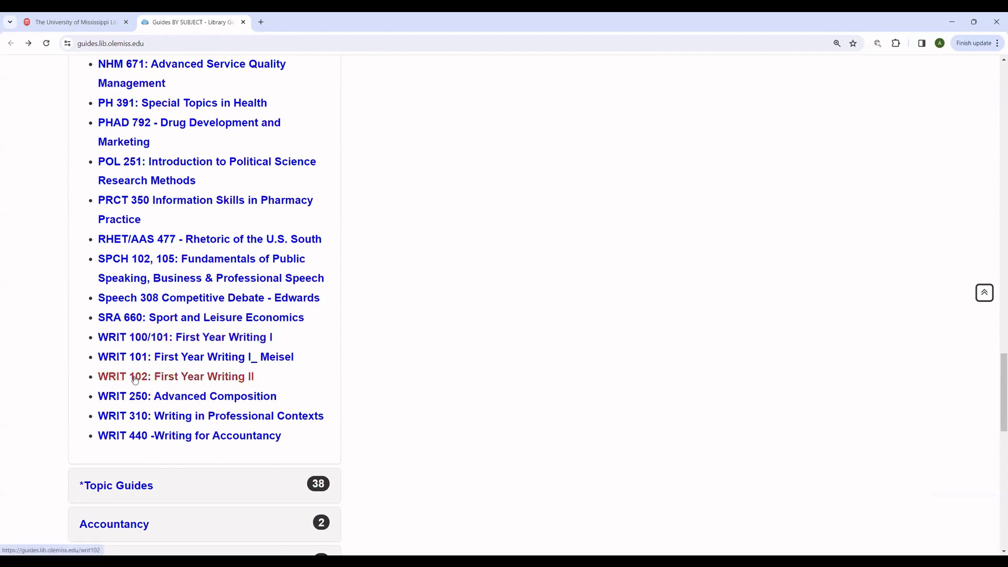
# Step: Open the WRIT 100/101: First Year Writing I guide, browse to its Statista section, then go back
pyautogui.click(110, 339)
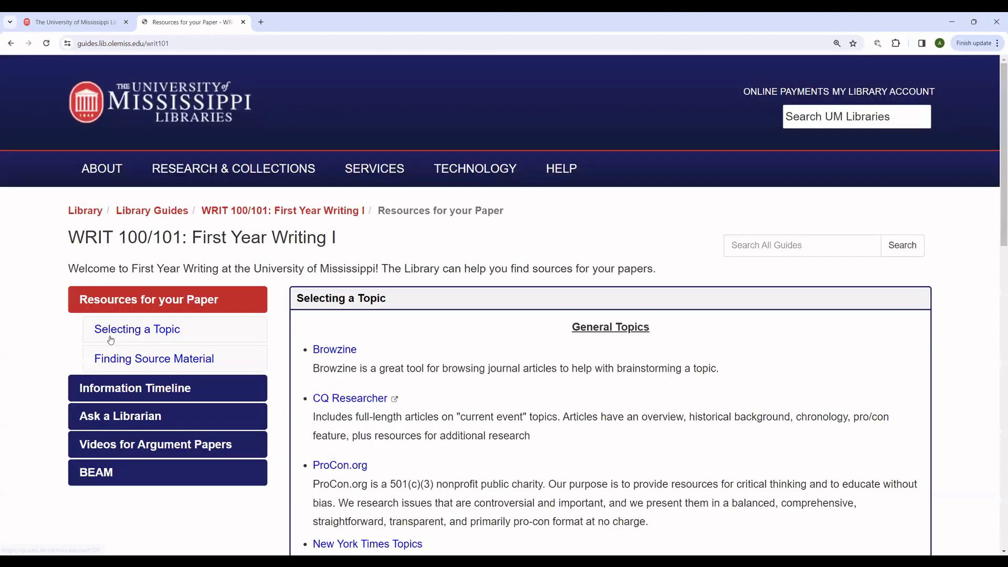
pyautogui.scroll(-1, 282, 298)
pyautogui.scroll(-1, 283, 298)
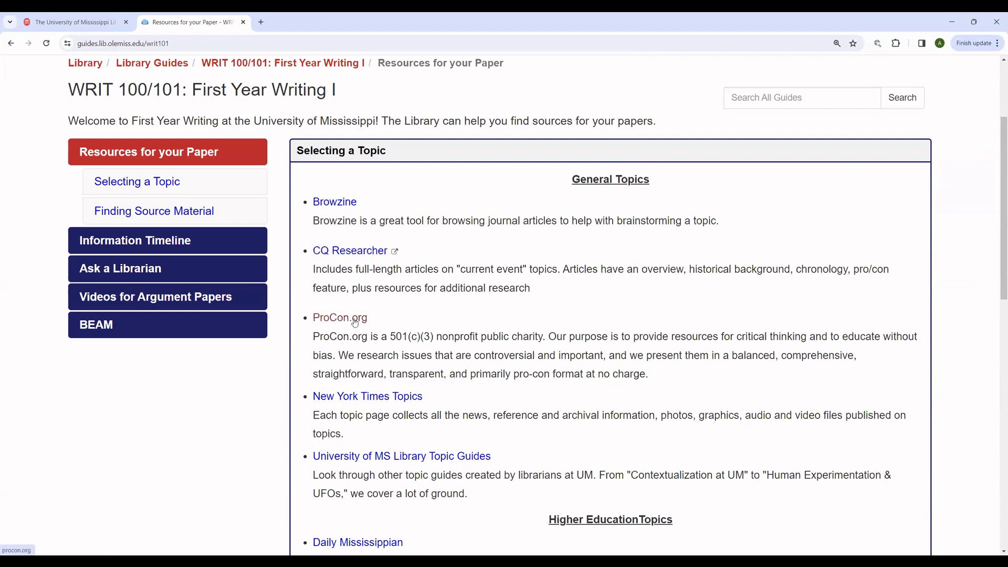
pyautogui.scroll(-1, 447, 358)
pyautogui.scroll(-6, 447, 358)
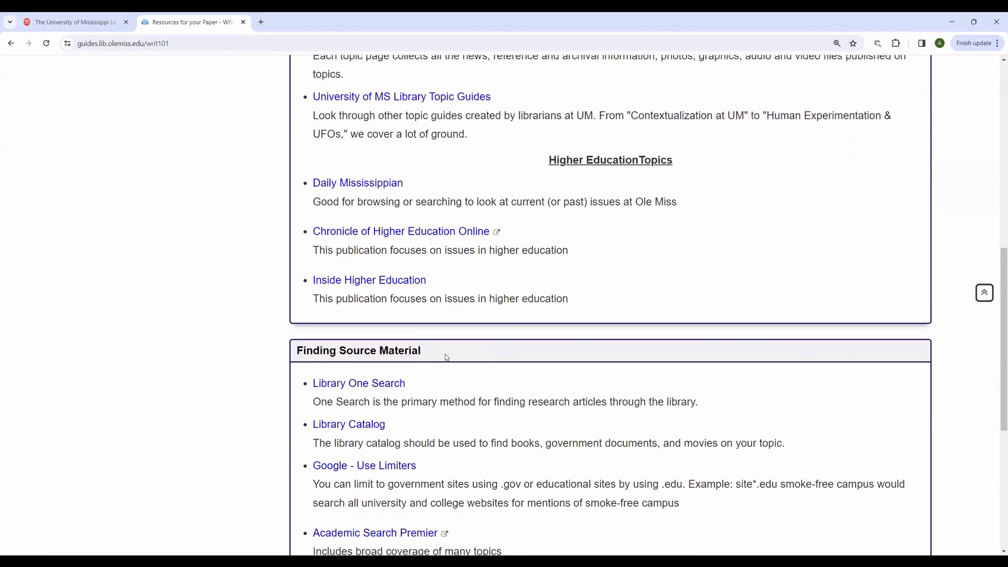
pyautogui.scroll(-4, 447, 358)
pyautogui.scroll(-1, 447, 357)
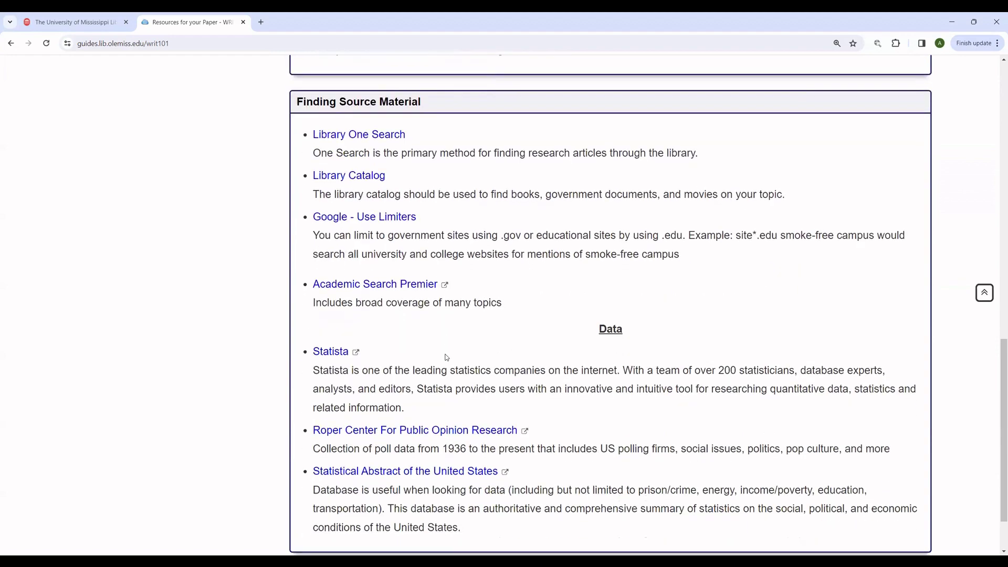
pyautogui.scroll(-1, 446, 358)
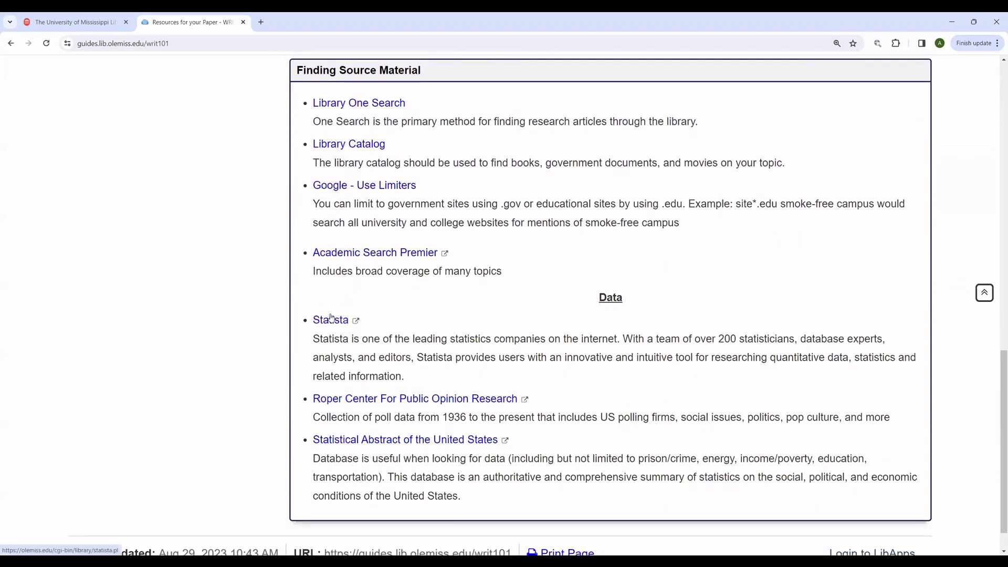
pyautogui.scroll(11, 207, 261)
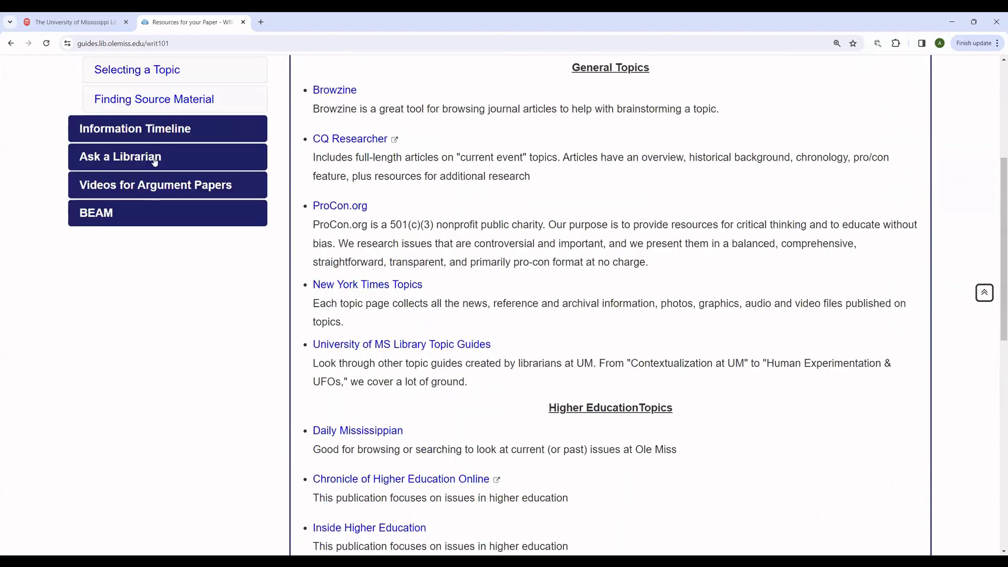
pyautogui.click(11, 43)
# Step: Return to the Library Guides home page and open the WRIT 102: First Year Writing II course guide
pyautogui.click(10, 43)
pyautogui.moveTo(234, 168)
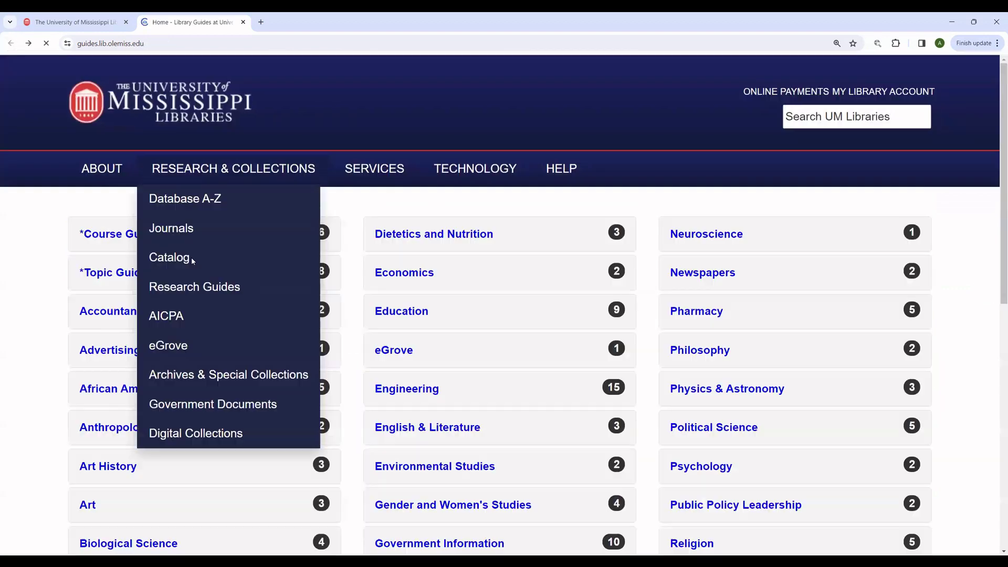
pyautogui.scroll(5, 85, 231)
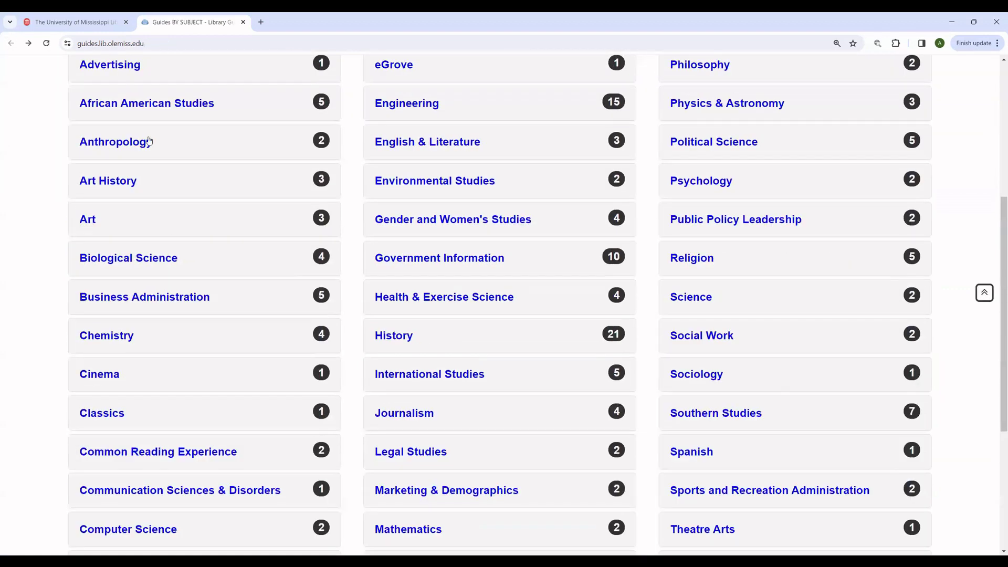
pyautogui.scroll(4, 123, 153)
pyautogui.click(123, 152)
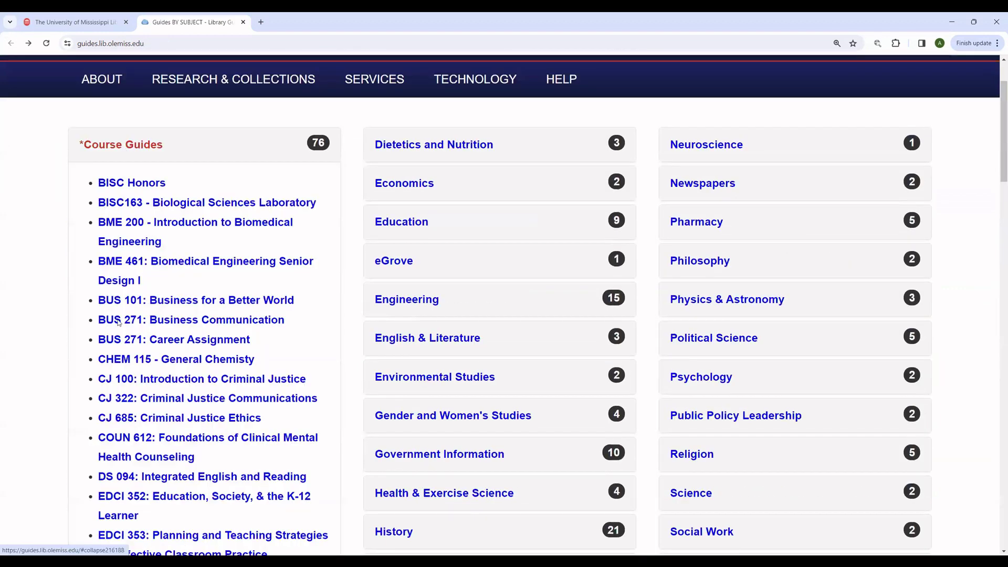
pyautogui.scroll(-20, 119, 322)
pyautogui.scroll(1, 146, 339)
pyautogui.click(147, 336)
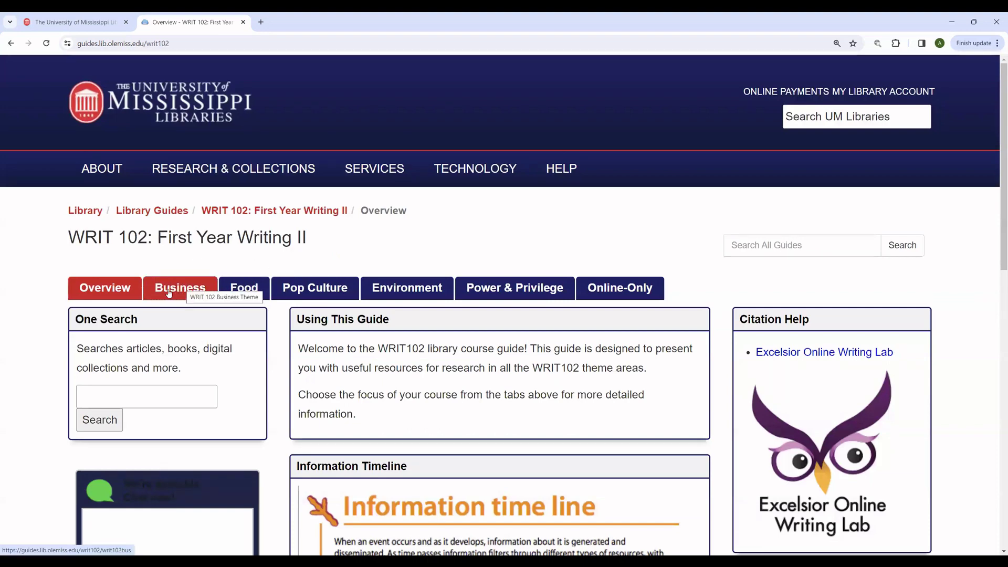
# Step: Show the guide's Business resources and scroll to the Statista link under Databases
pyautogui.click(202, 295)
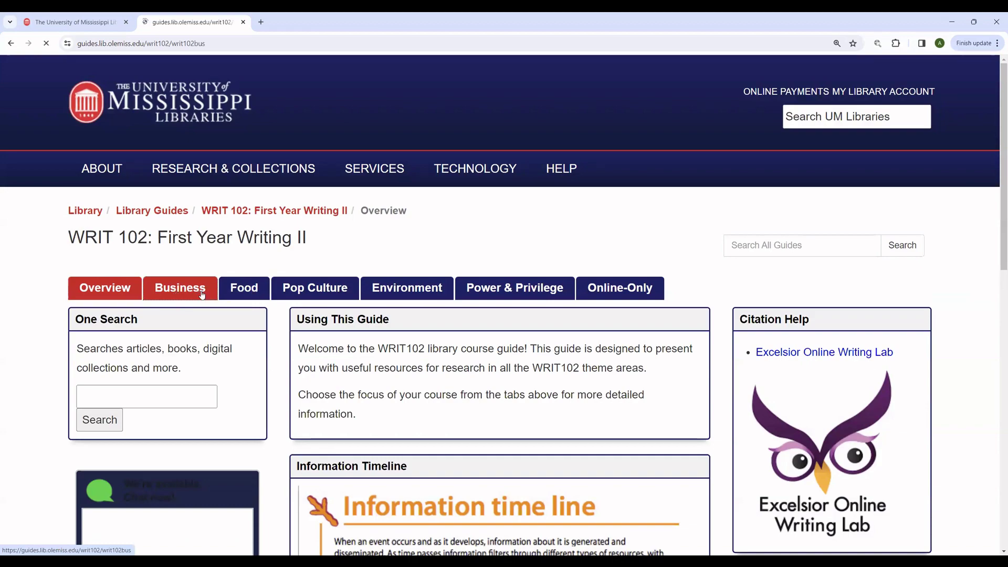
pyautogui.scroll(-3, 268, 323)
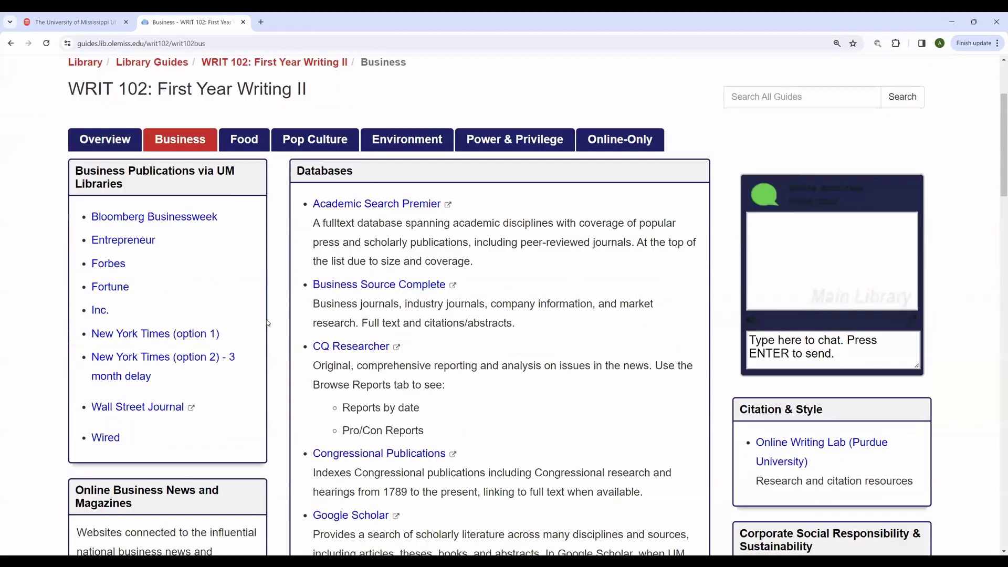
pyautogui.scroll(-2, 268, 323)
pyautogui.scroll(-6, 268, 323)
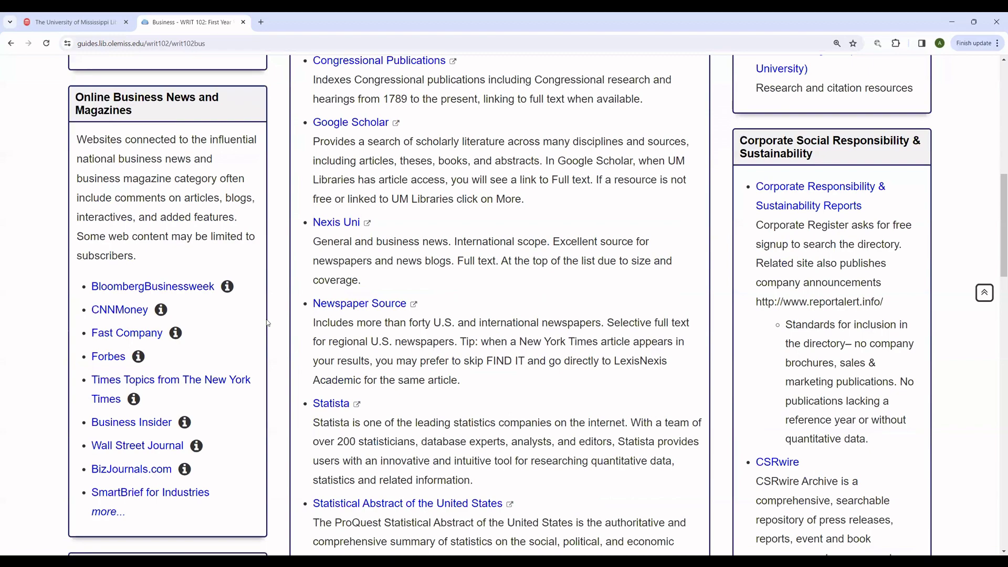
pyautogui.scroll(7, 268, 323)
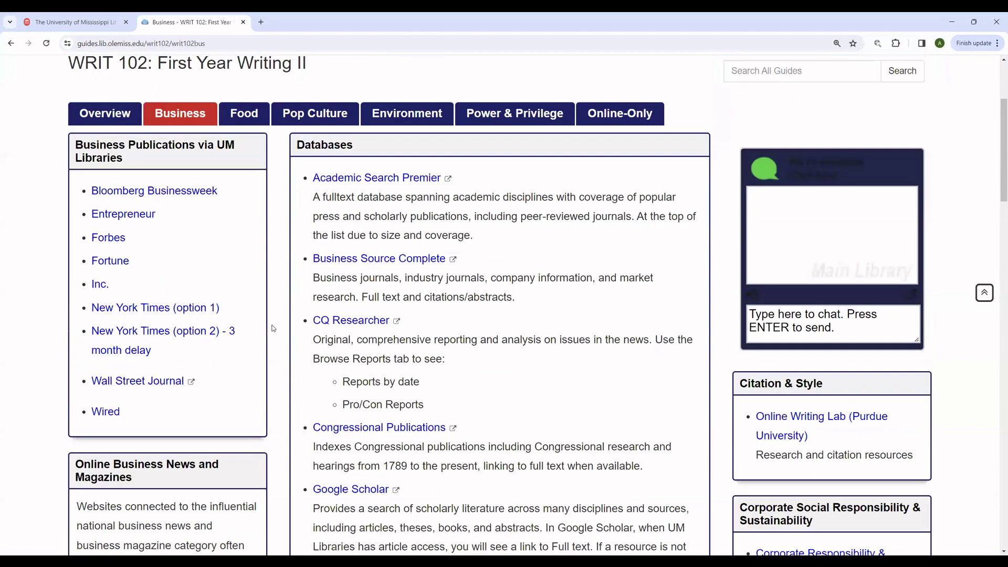
pyautogui.scroll(-3, 269, 325)
pyautogui.scroll(-4, 272, 329)
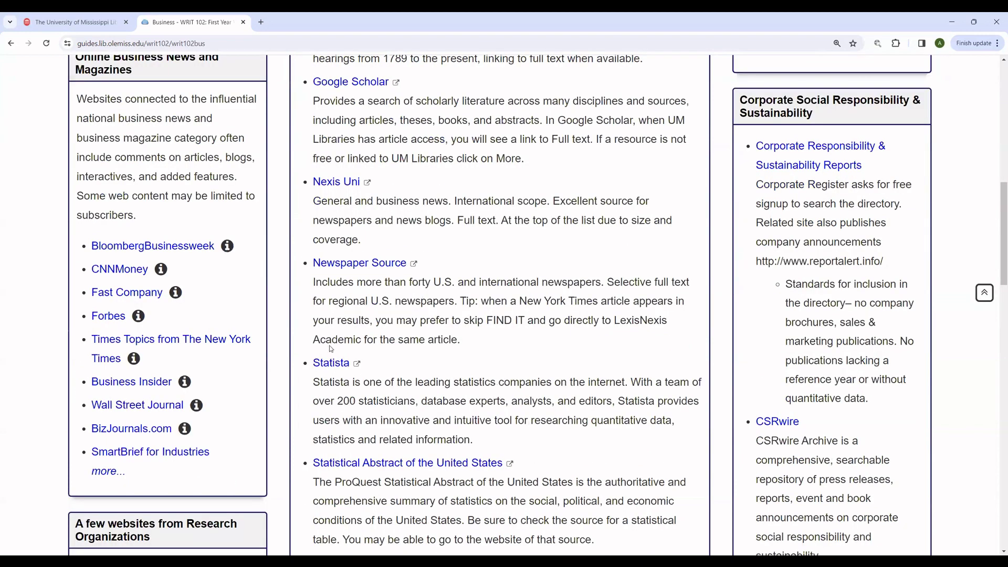
pyautogui.scroll(-1, 339, 359)
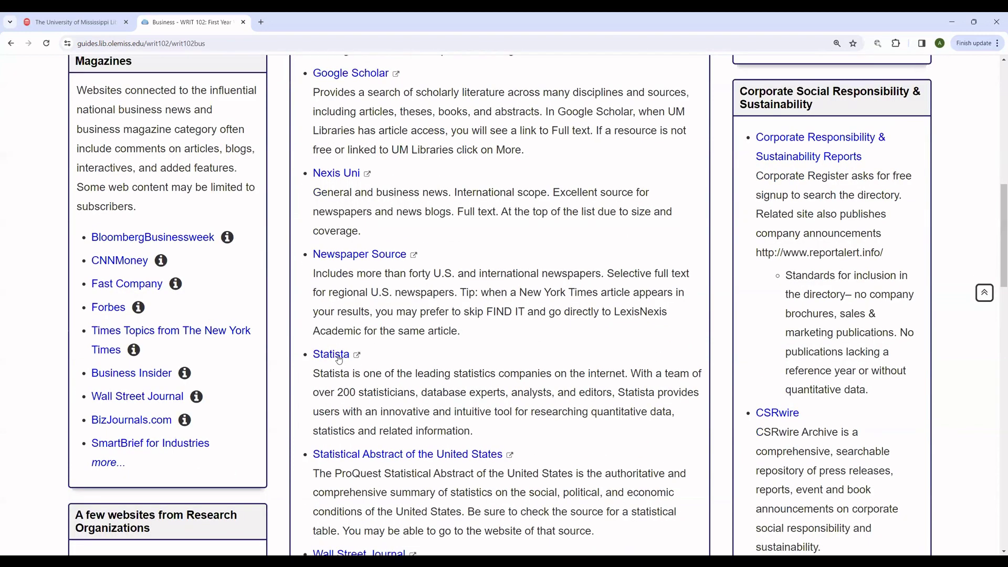
# Step: Open Statista in a new tab and search for 'college football', returning 198 results
pyautogui.click(339, 356)
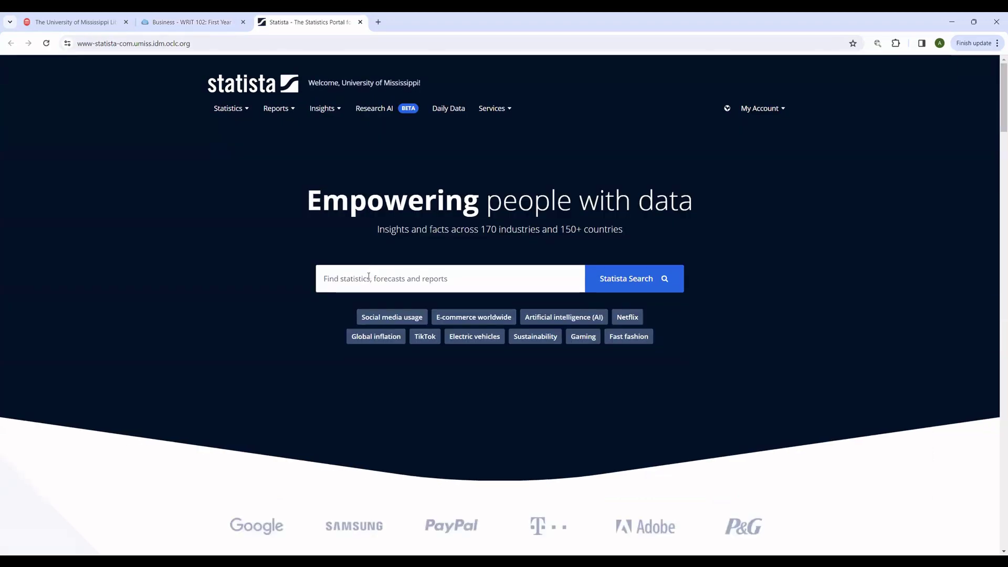
pyautogui.click(367, 280)
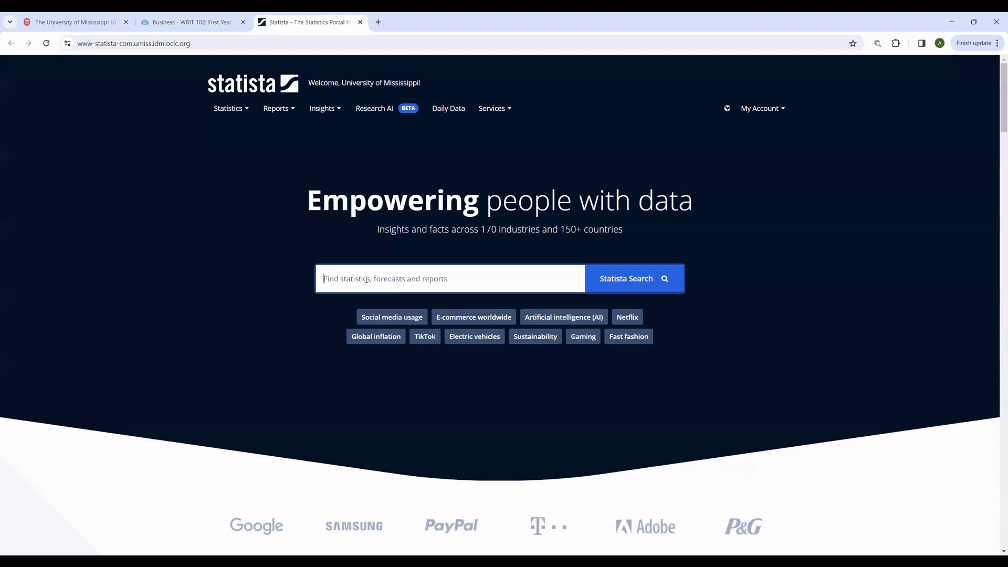
pyautogui.write('college football')
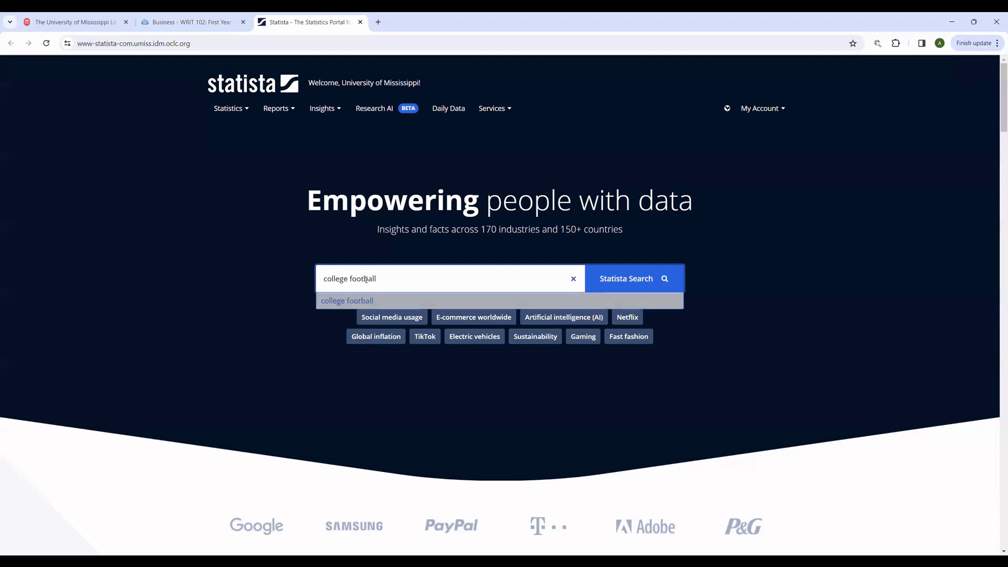
pyautogui.press('Return')
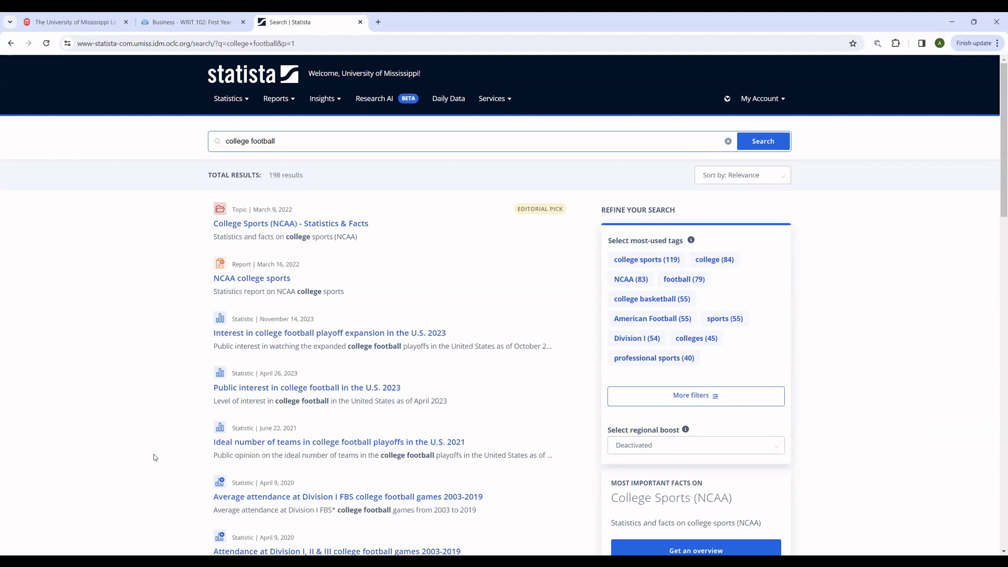
pyautogui.click(225, 391)
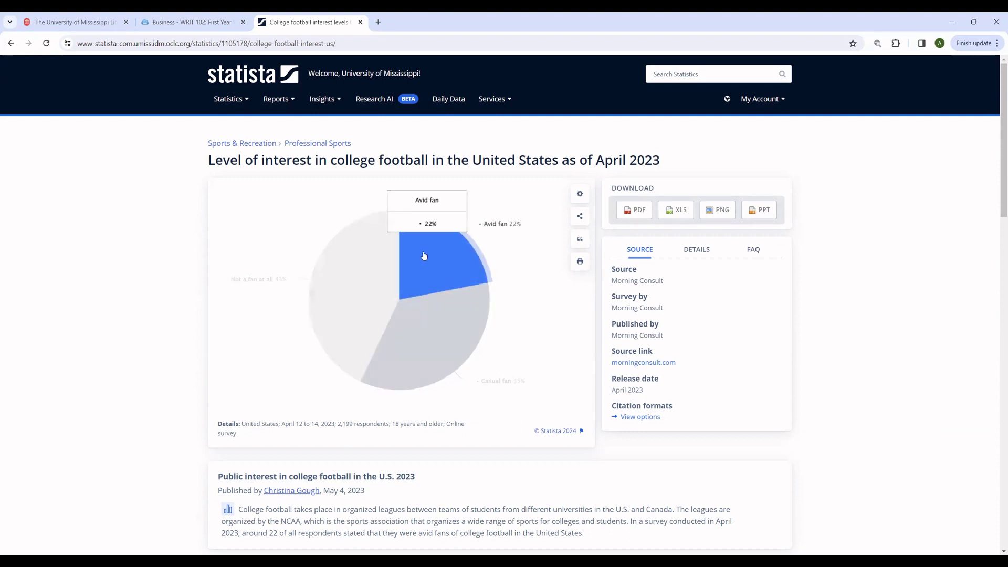
pyautogui.moveTo(422, 314)
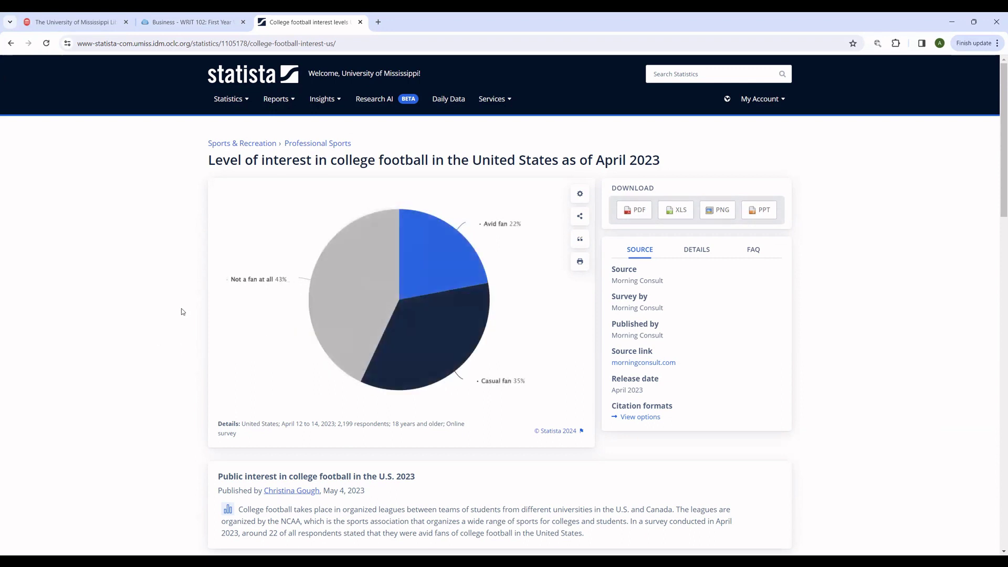
pyautogui.click(11, 43)
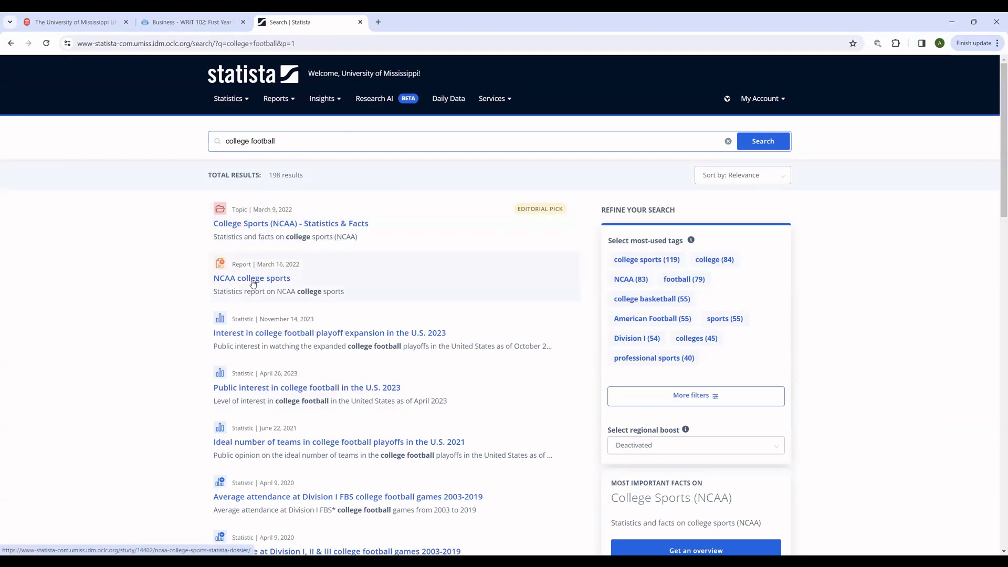
pyautogui.click(265, 225)
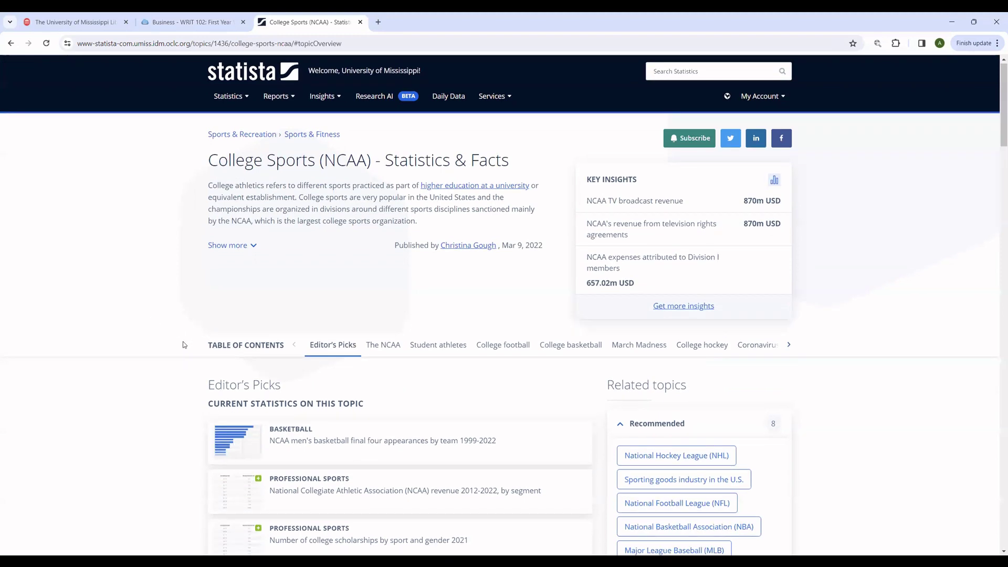
pyautogui.scroll(-3, 184, 344)
pyautogui.scroll(-3, 184, 345)
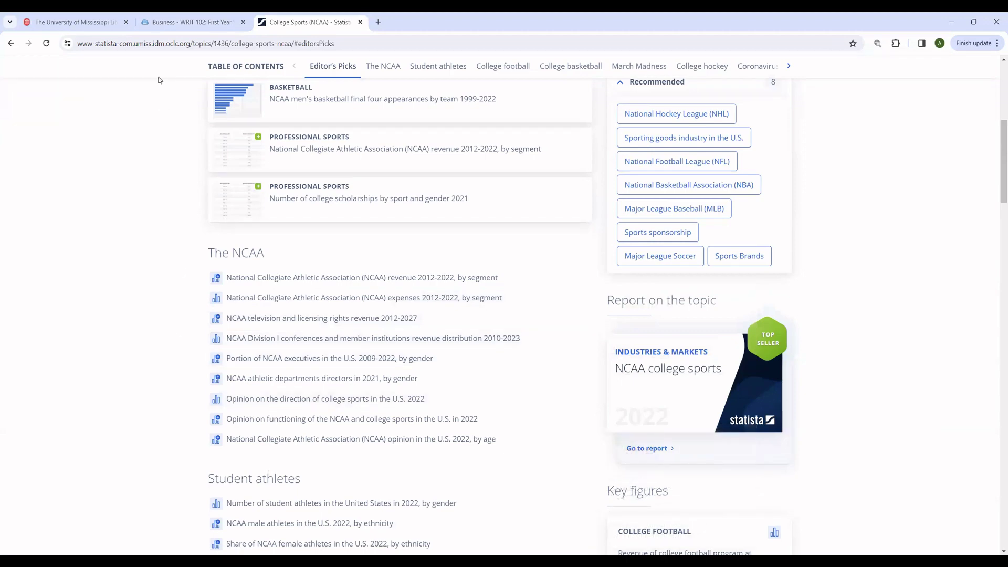
pyautogui.click(10, 45)
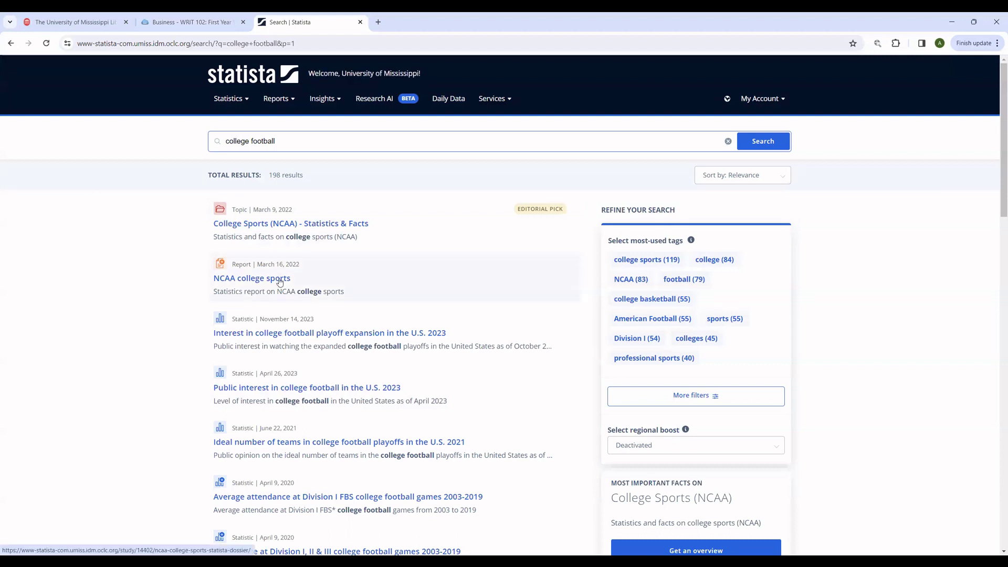
# Step: Open the NCAA college sports report and download it as a PDF via PDF-EXPORT
pyautogui.click(280, 283)
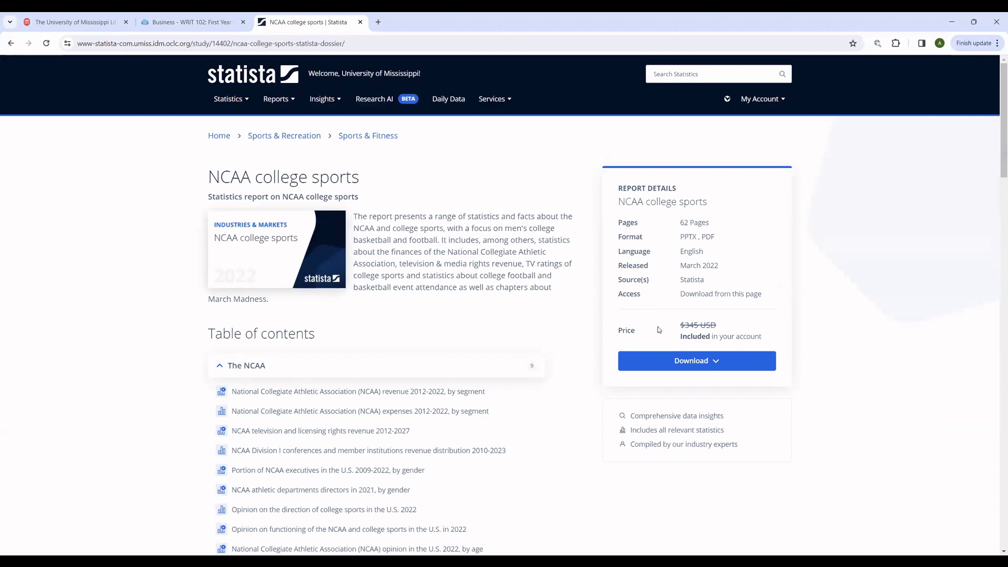
pyautogui.click(676, 361)
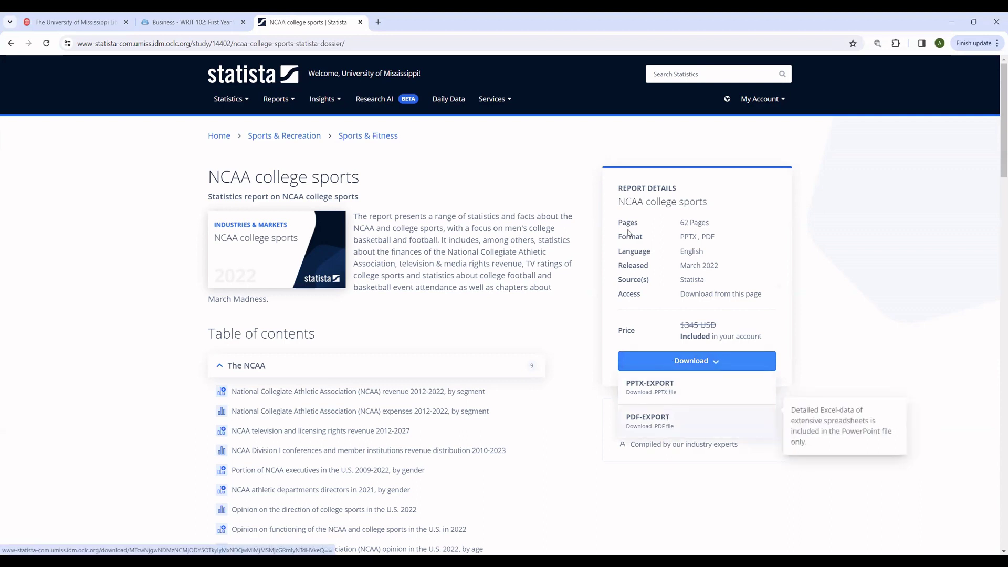
pyautogui.click(675, 365)
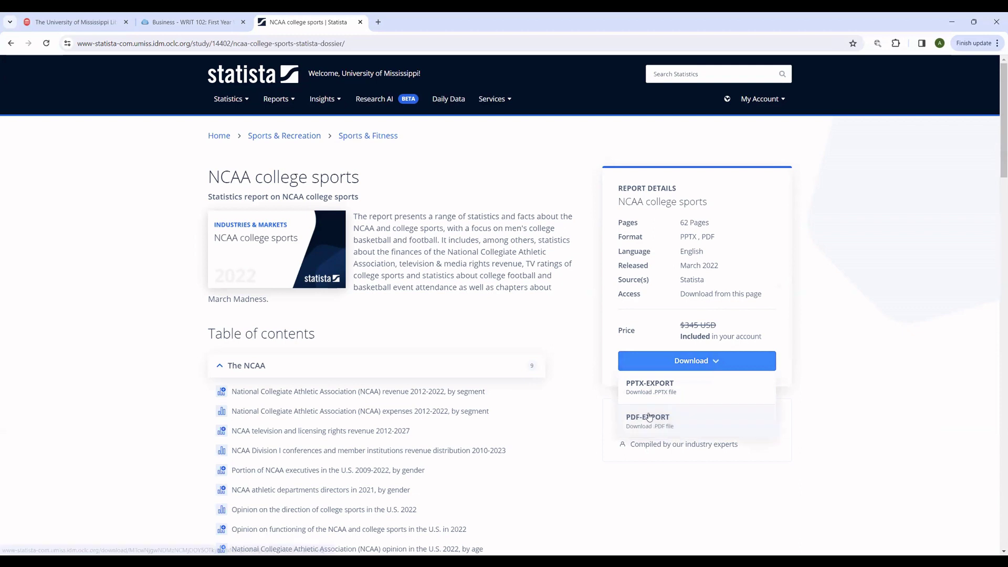
pyautogui.click(649, 418)
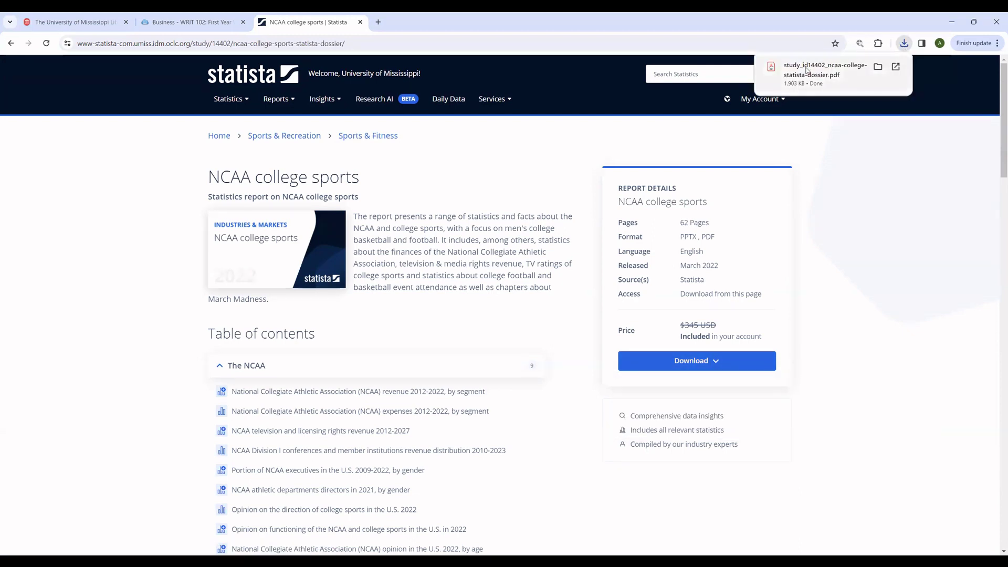
# Step: Open the downloaded 62-page NCAA dossier and browse its revenue, expense and opinion charts
pyautogui.click(774, 72)
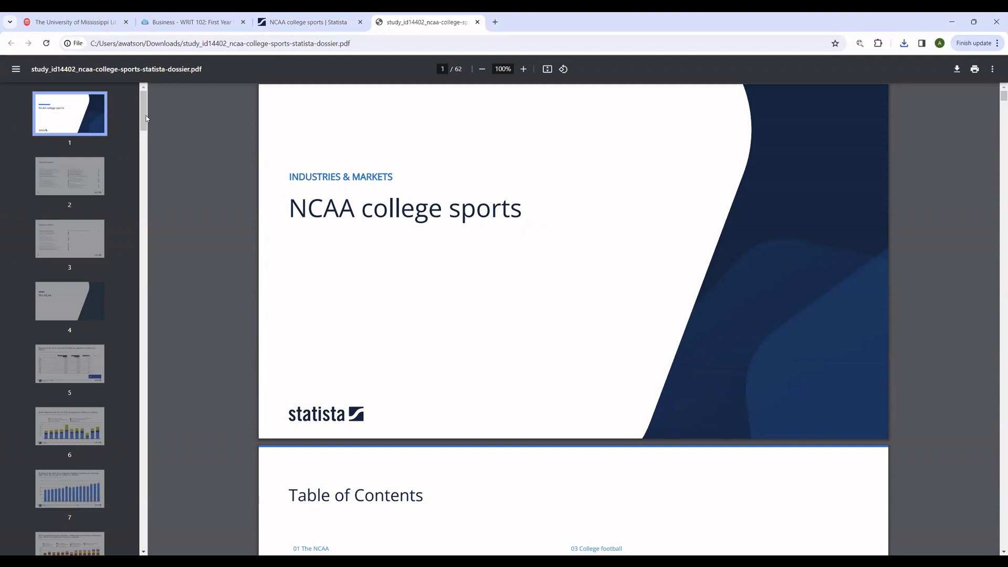
pyautogui.scroll(-20, 133, 267)
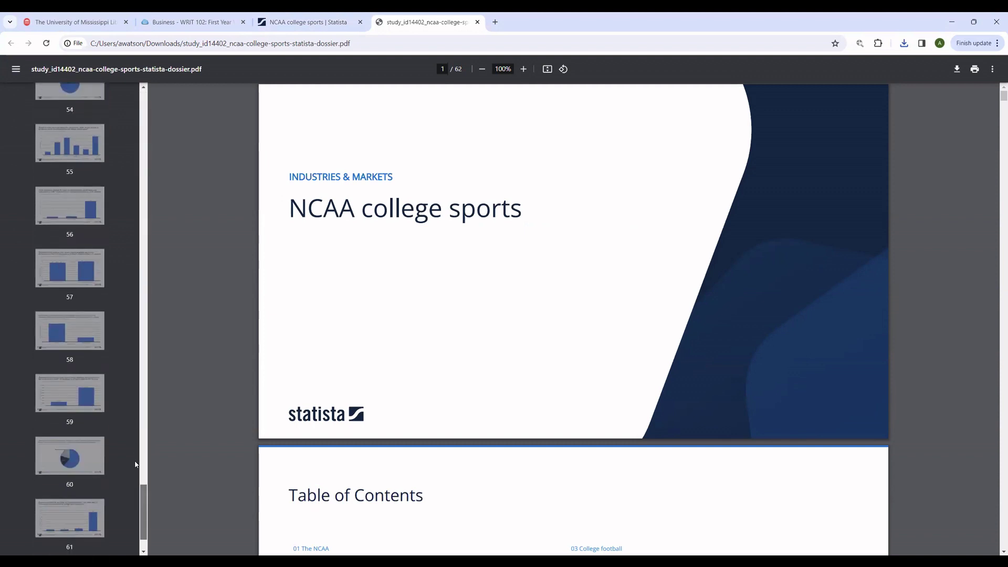
pyautogui.scroll(20, 136, 471)
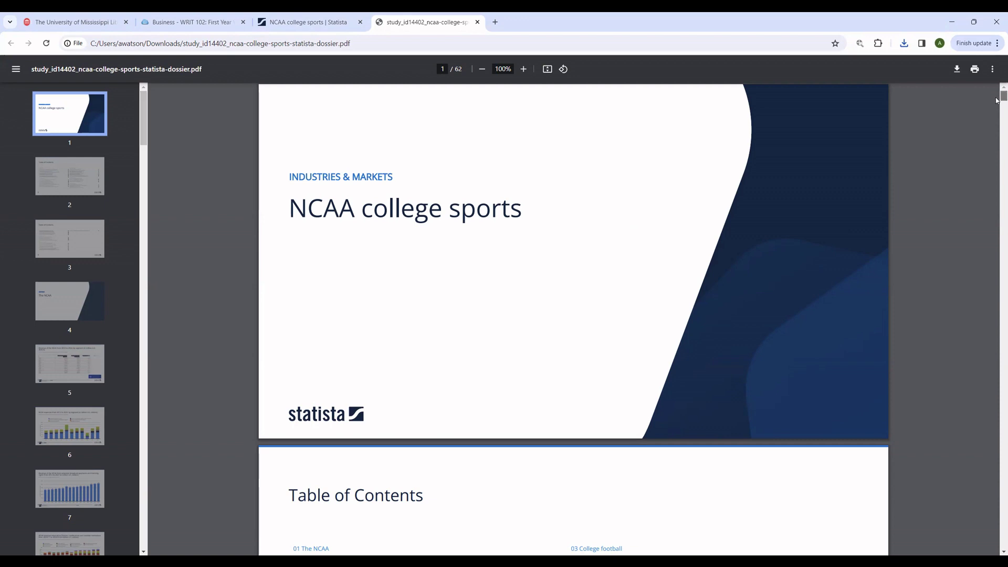
pyautogui.scroll(-9, 997, 97)
pyautogui.scroll(-15, 996, 127)
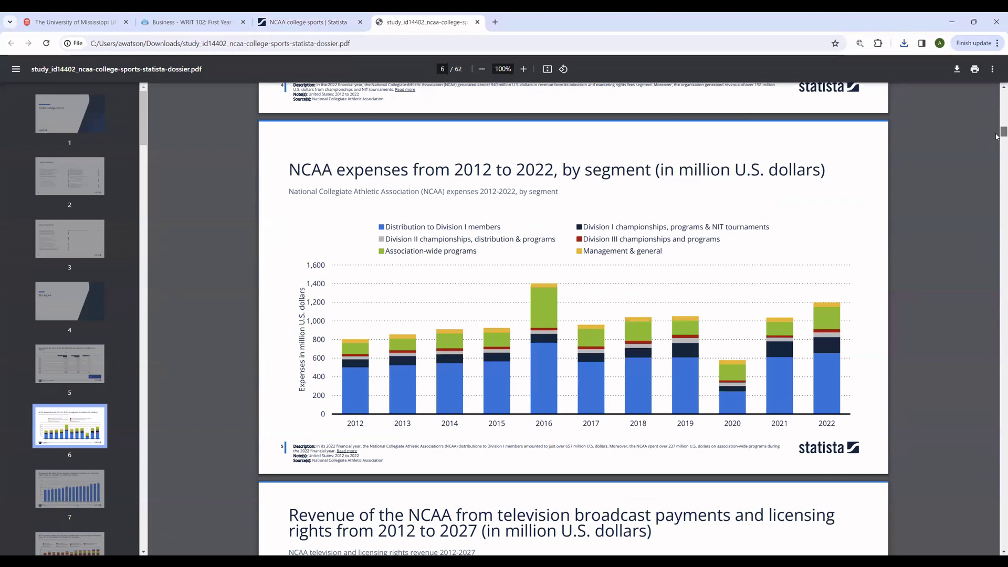
pyautogui.scroll(-11, 997, 137)
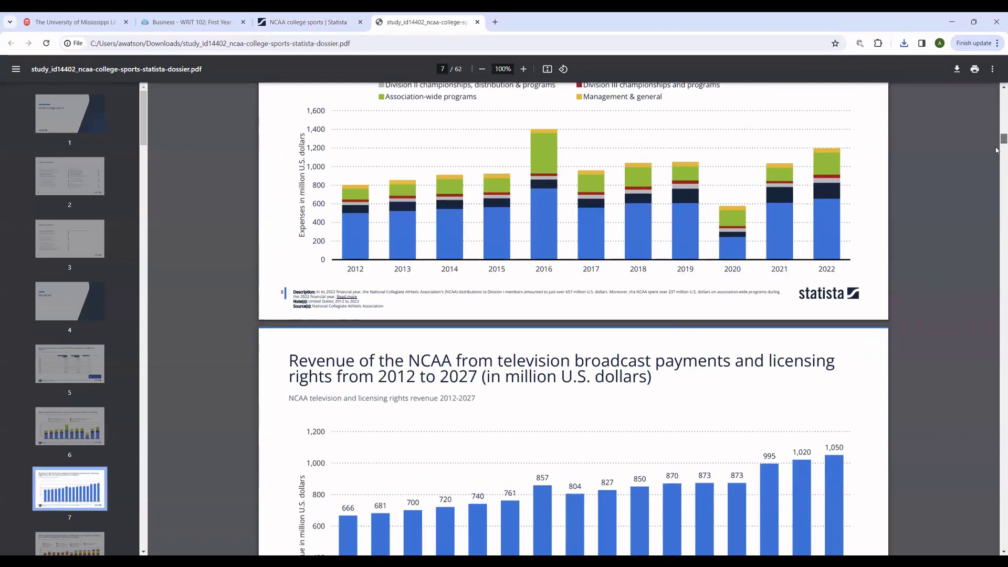
pyautogui.scroll(-18, 996, 171)
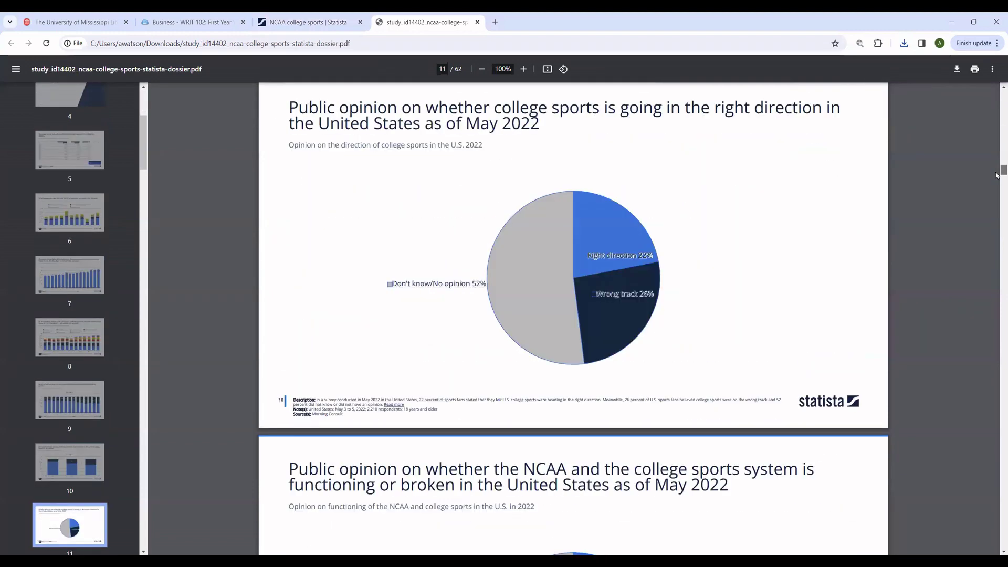
pyautogui.scroll(3, 996, 176)
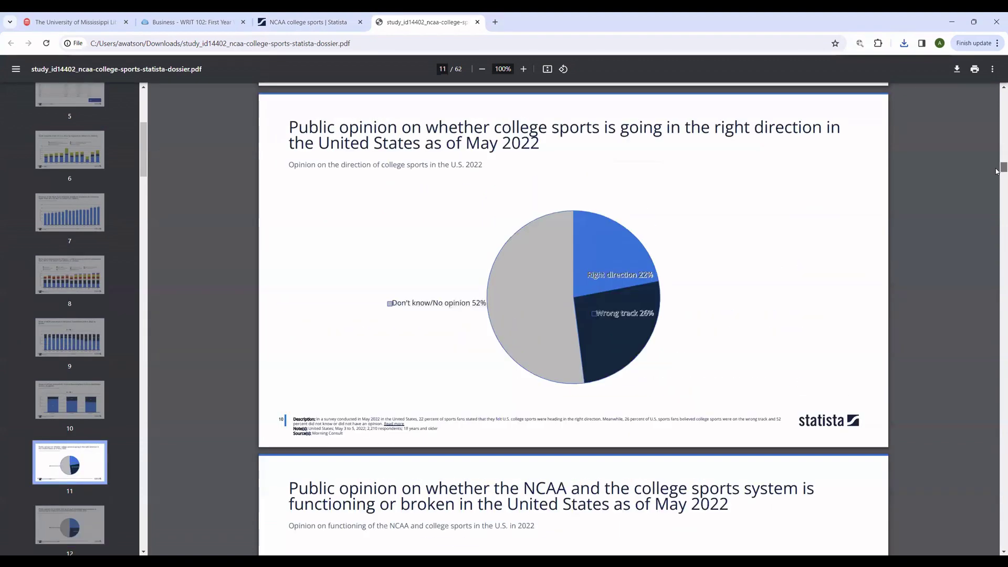
pyautogui.scroll(2, 997, 171)
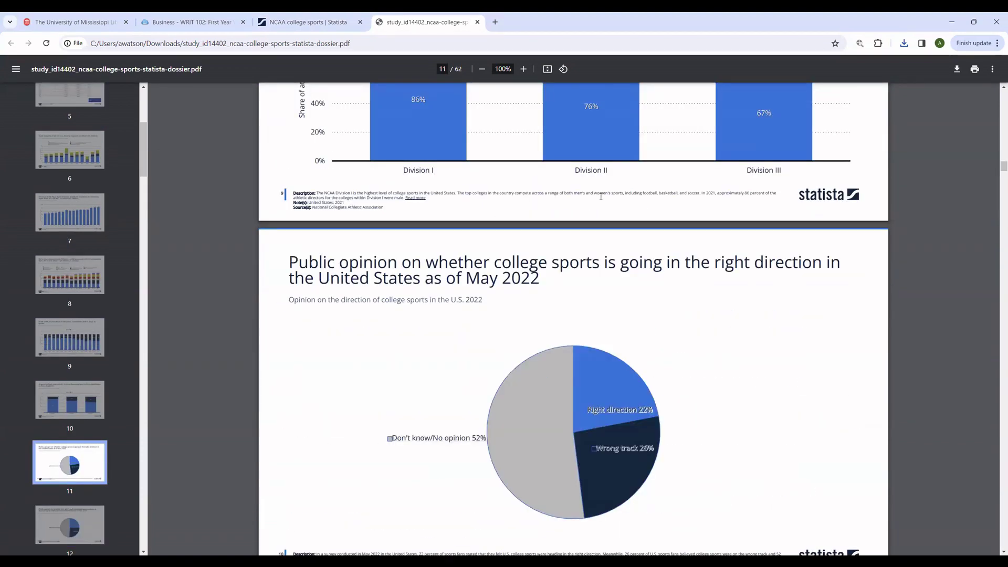
# Step: Close the PDF, Statista and WRIT 102 Business guide tabs, leaving only the library homepage
pyautogui.click(478, 22)
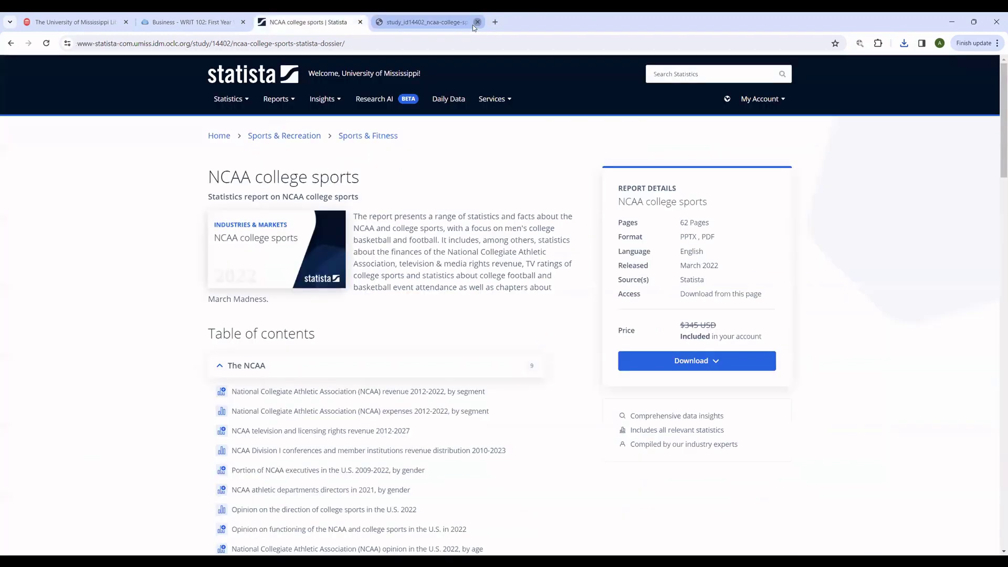
pyautogui.click(361, 22)
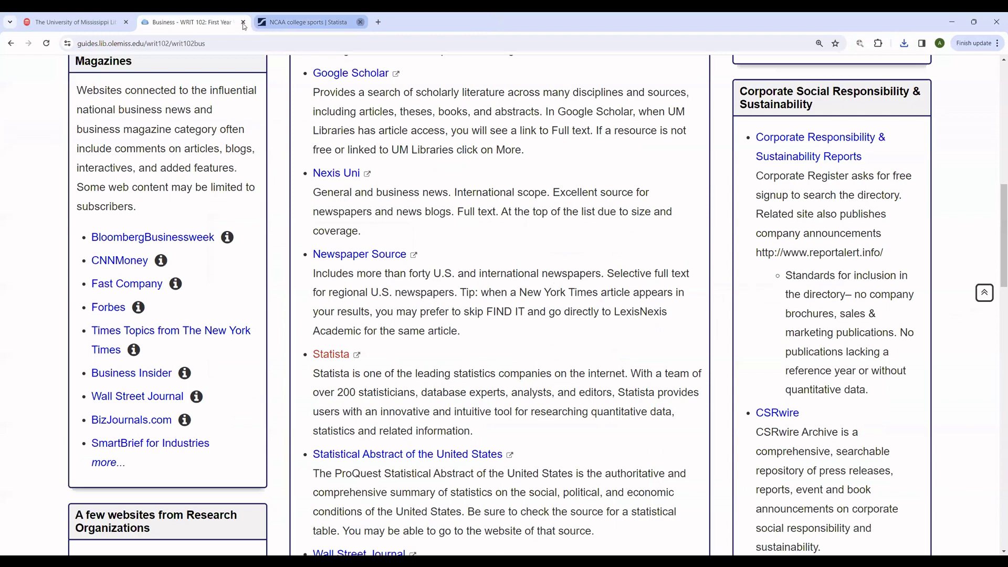
pyautogui.click(243, 23)
pyautogui.click(184, 287)
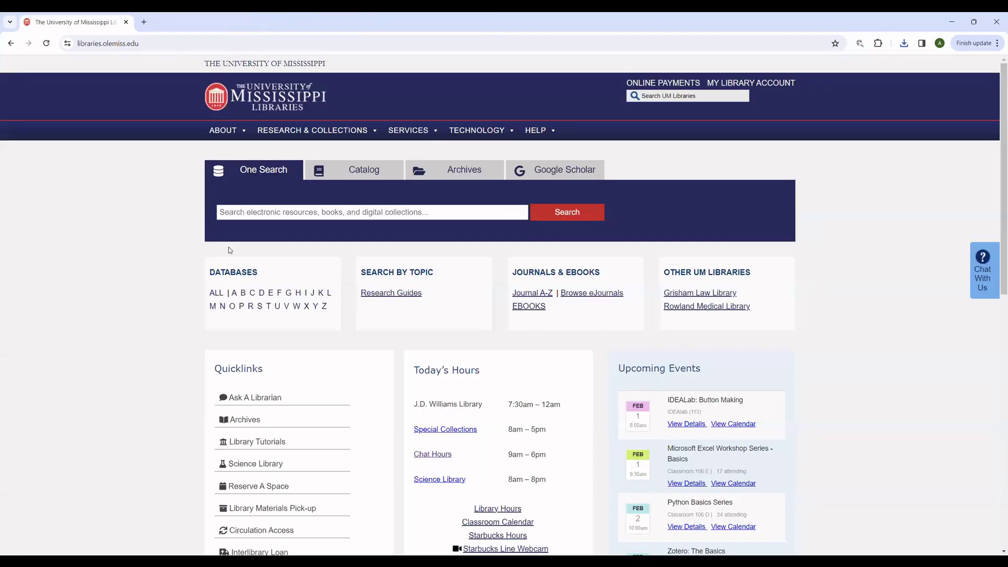